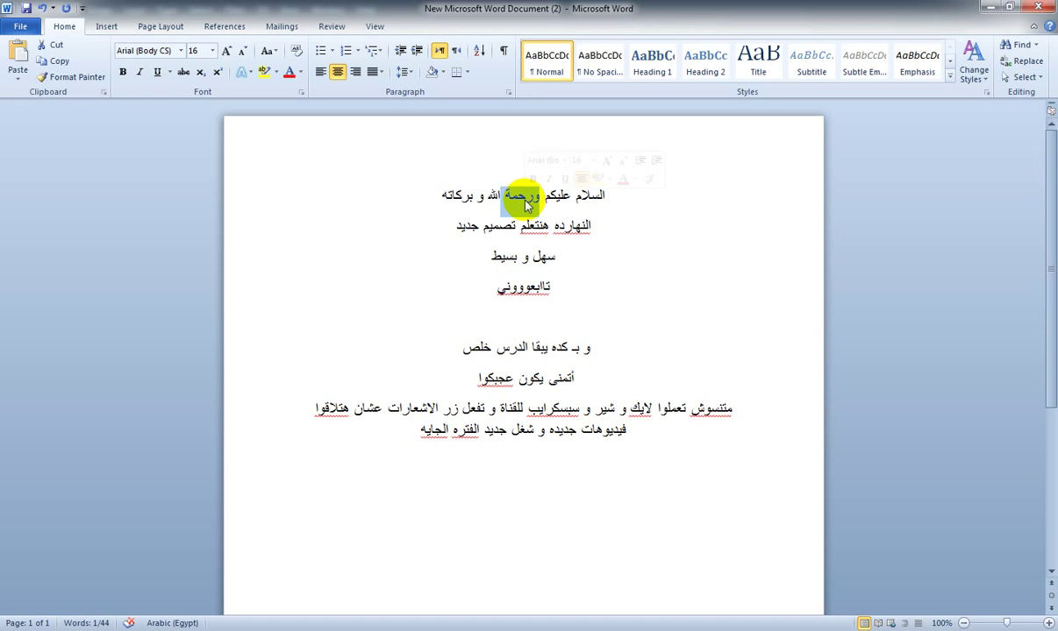
# Highlight words and lines in the greeting and intro text
pyautogui.doubleClick(536, 226)
pyautogui.tripleClick(535, 227)
pyautogui.doubleClick(539, 256)
pyautogui.doubleClick(525, 286)
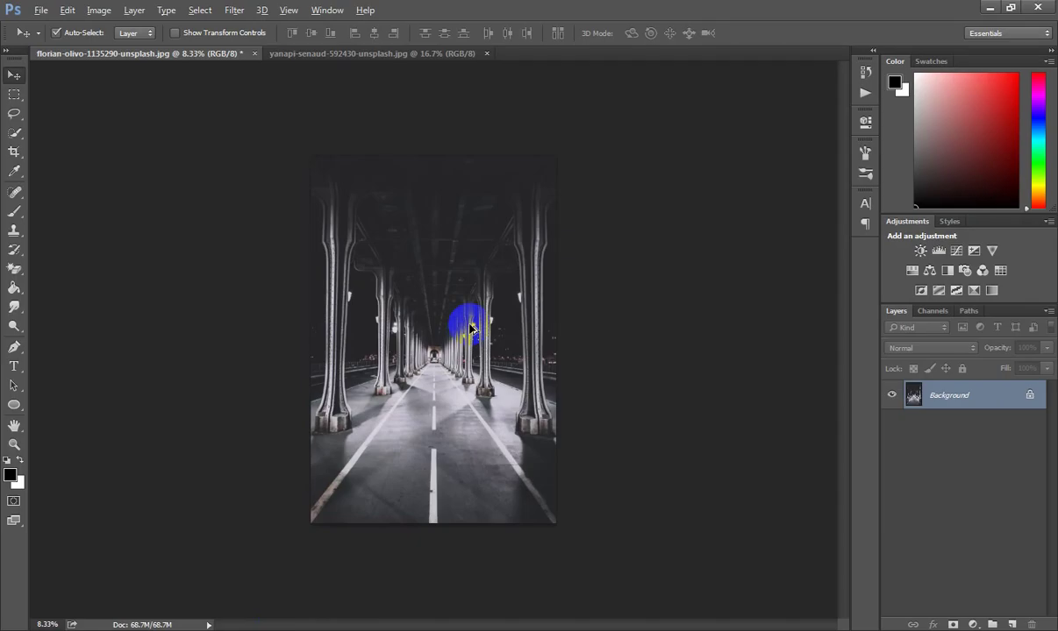
# Drag the jumping man photo into the bridge image as a new layer
pyautogui.scroll(1, 460, 318)
pyautogui.click(329, 53)
pyautogui.moveTo(353, 155)
pyautogui.mouseDown()
pyautogui.moveTo(454, 439)
pyautogui.moveTo(472, 433)
pyautogui.mouseUp()
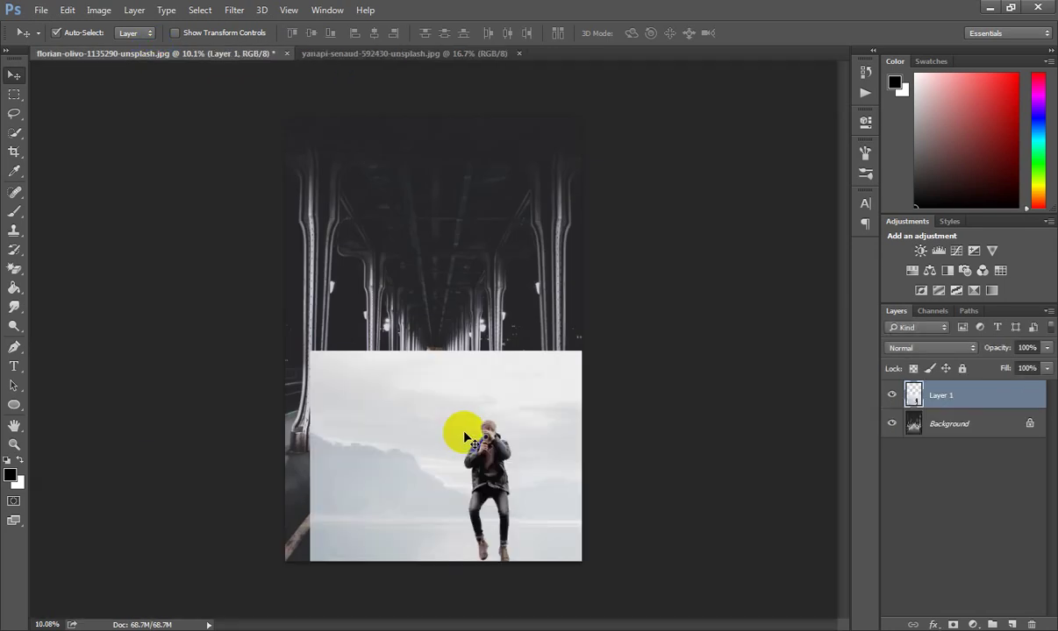
pyautogui.moveTo(397, 383); pyautogui.dragTo(392, 388)
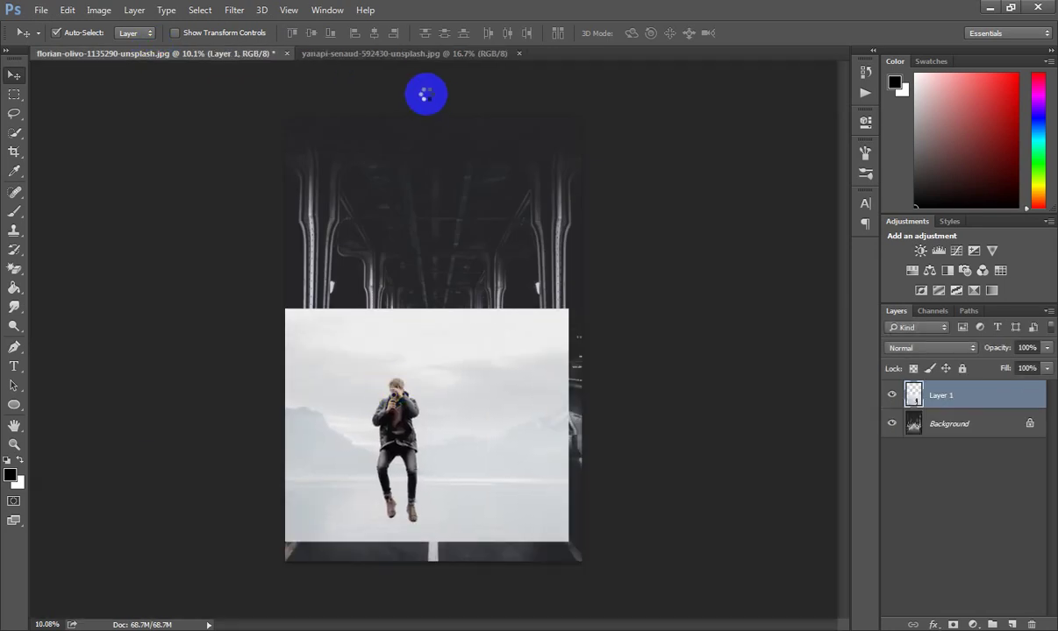
# Scale Layer 1 proportionally to about 218% so the man covers the canvas
pyautogui.hotkey('ctrl', 't')
pyautogui.click(261, 33)
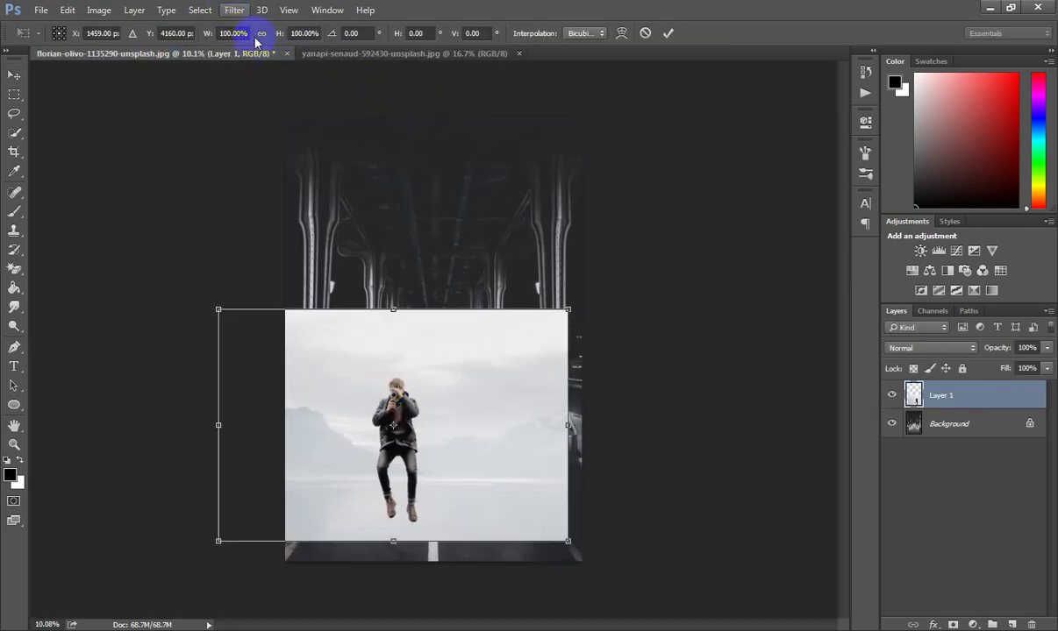
pyautogui.moveTo(567, 310); pyautogui.dragTo(637, 248)
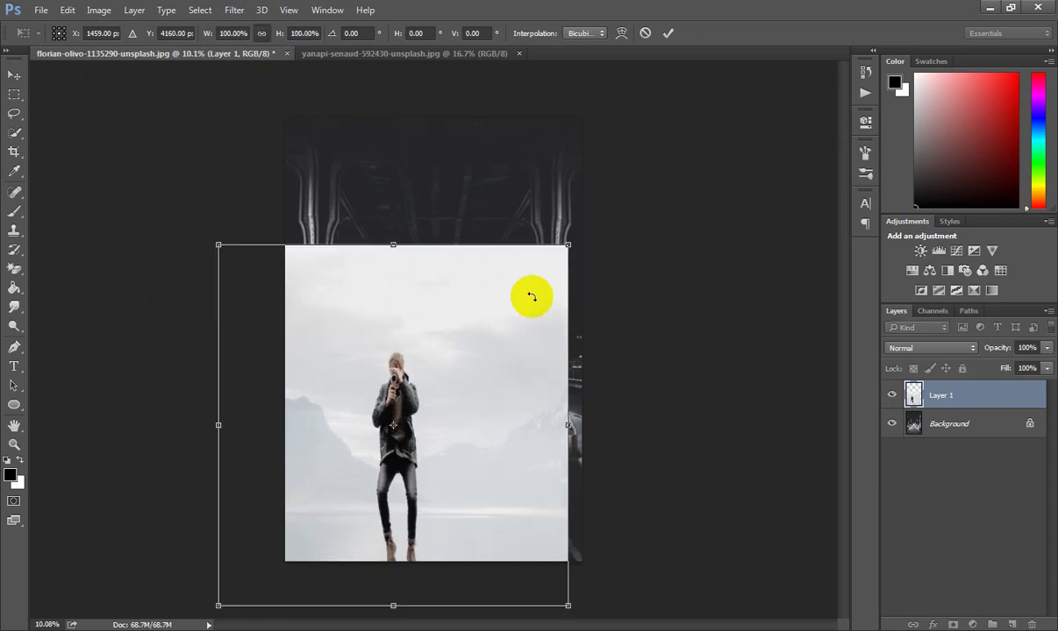
pyautogui.hotkey('ctrl', 'z')
pyautogui.moveTo(570, 309); pyautogui.dragTo(781, 156)
pyautogui.moveTo(605, 300)
pyautogui.mouseDown()
pyautogui.moveTo(662, 194)
pyautogui.moveTo(639, 191)
pyautogui.moveTo(666, 203)
pyautogui.mouseUp()
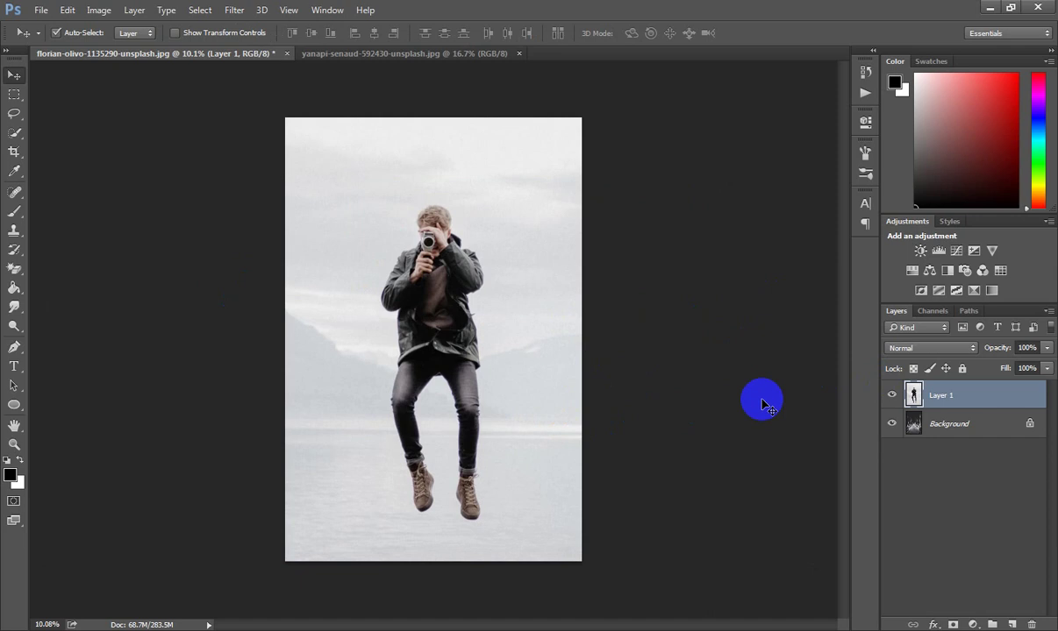
# Invert Layer 1's colours with Ctrl+I, then select the Blue channel in Channels
pyautogui.click(931, 314)
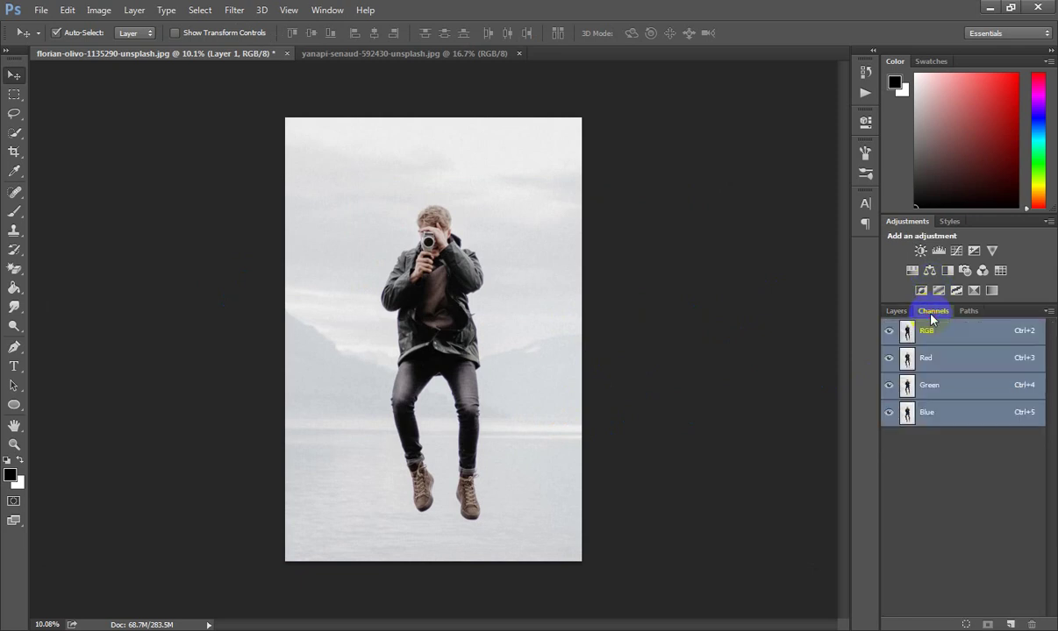
pyautogui.click(894, 312)
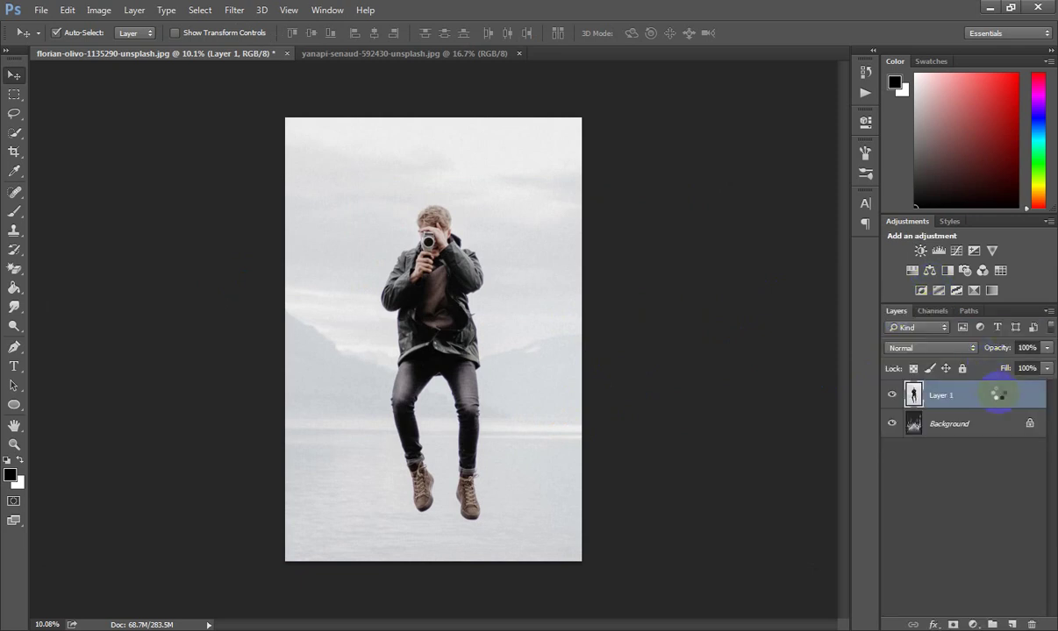
pyautogui.hotkey('ctrl', 'i')
pyautogui.hotkey('ctrl', 'i')
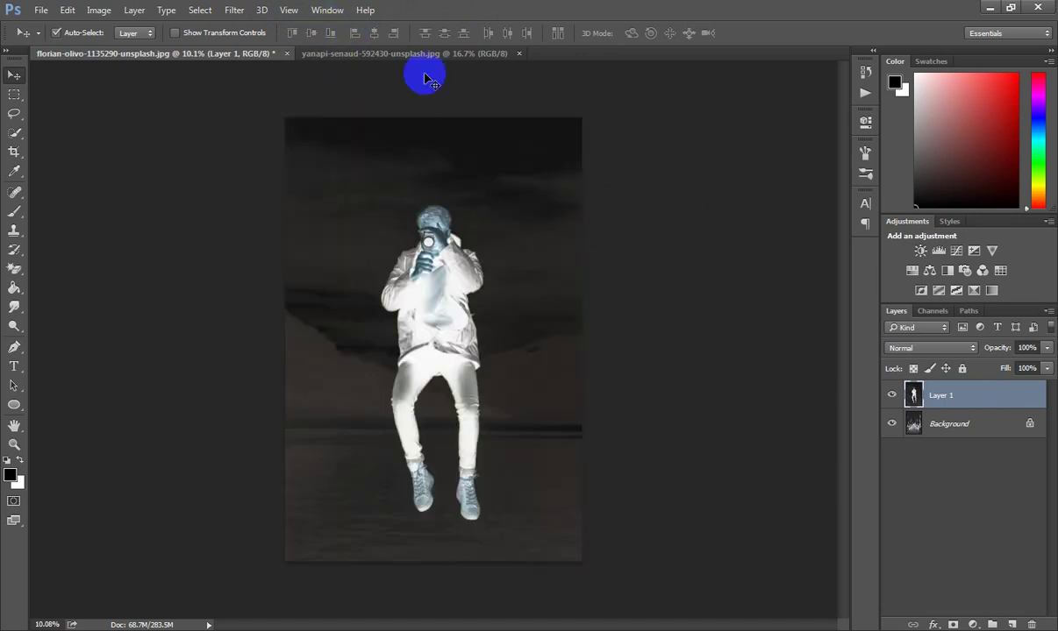
pyautogui.click(933, 311)
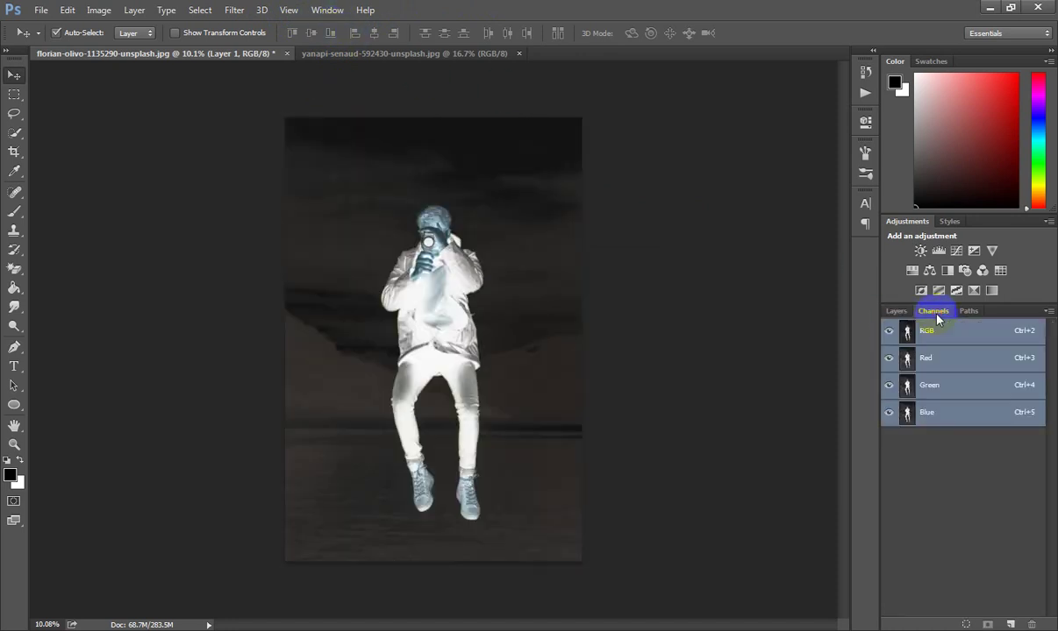
pyautogui.click(943, 412)
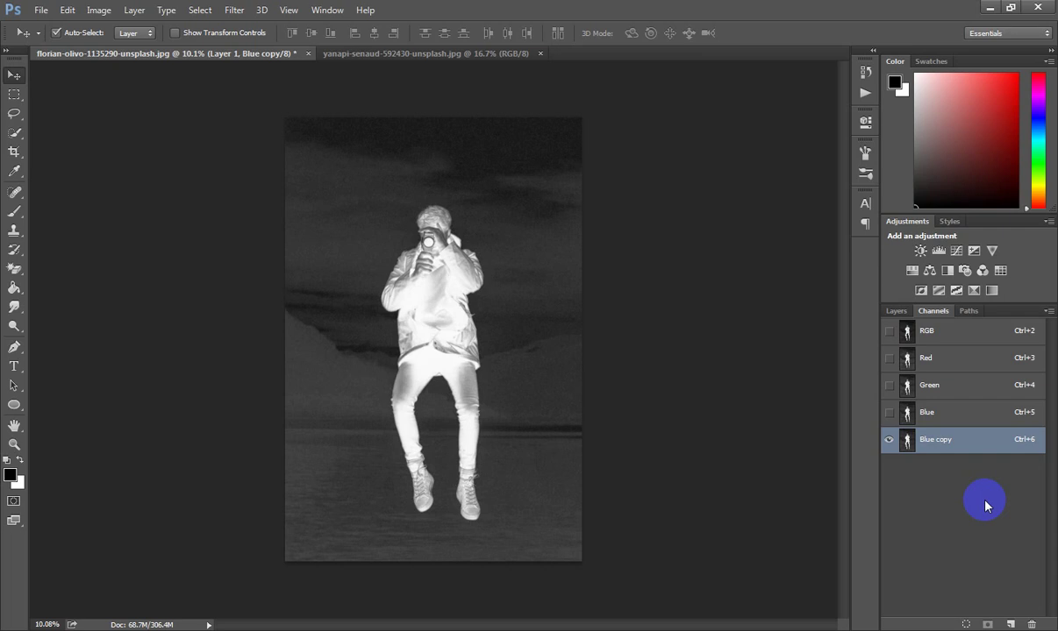
# Apply repeated Levels to Blue copy, crushing blacks and setting the white input to 144
pyautogui.hotkey('ctrl', 'l')
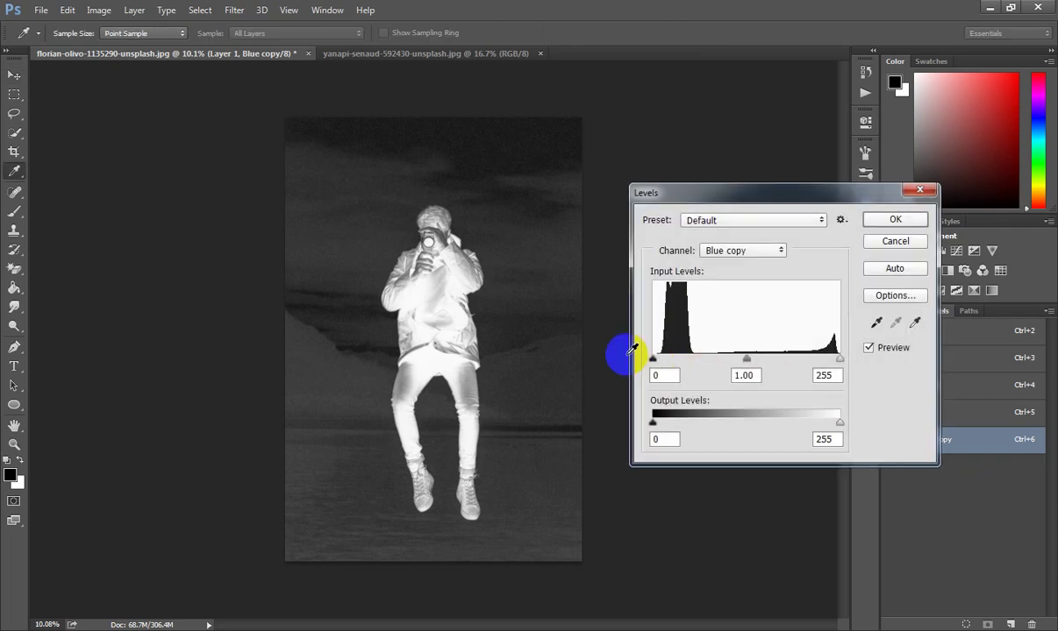
pyautogui.click(653, 359)
pyautogui.moveTo(656, 361)
pyautogui.mouseDown()
pyautogui.moveTo(693, 360)
pyautogui.moveTo(678, 359)
pyautogui.mouseUp()
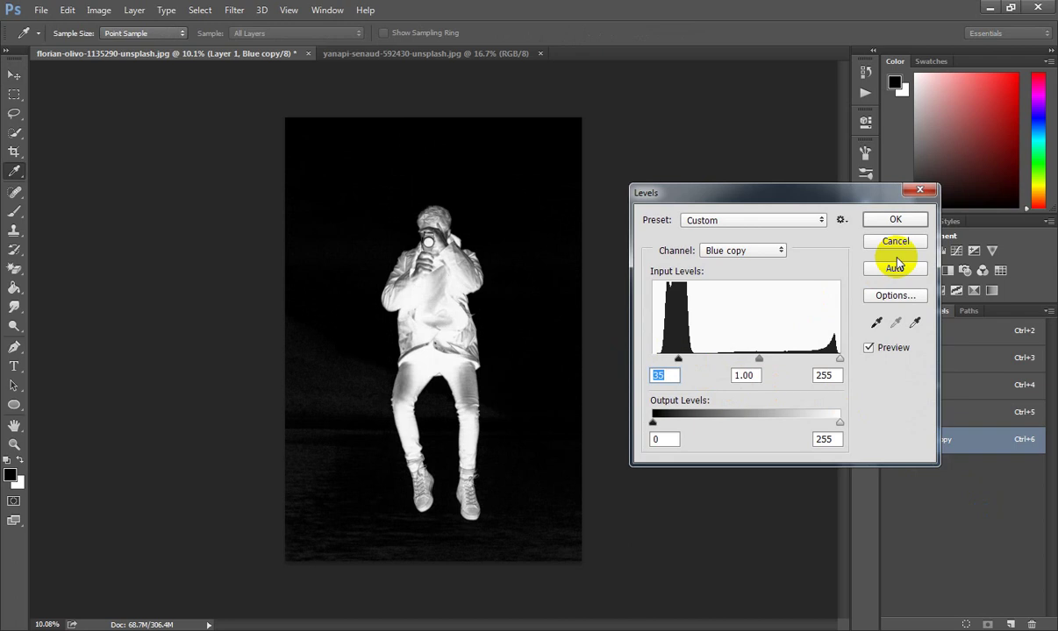
pyautogui.click(886, 222)
pyautogui.hotkey('ctrl', 'l')
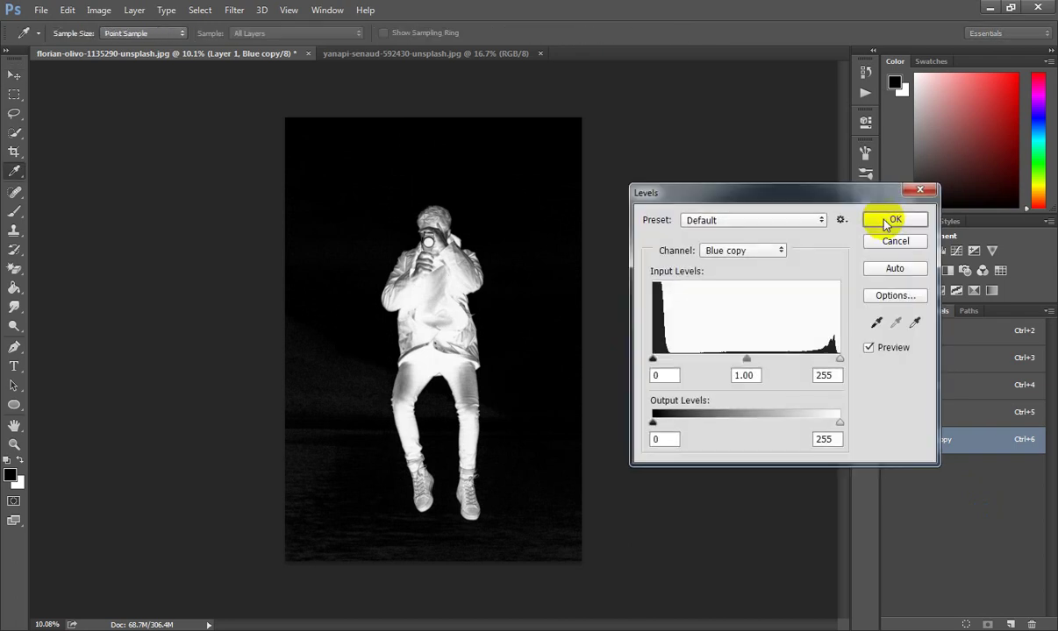
pyautogui.moveTo(654, 364); pyautogui.dragTo(666, 364)
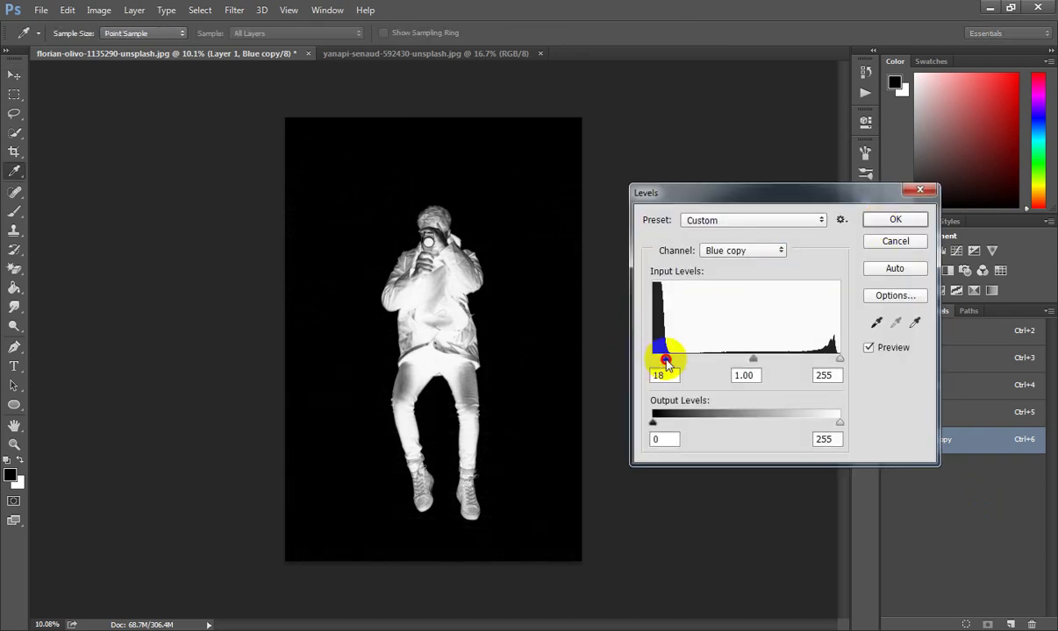
pyautogui.press('Return')
pyautogui.hotkey('ctrl', 'l')
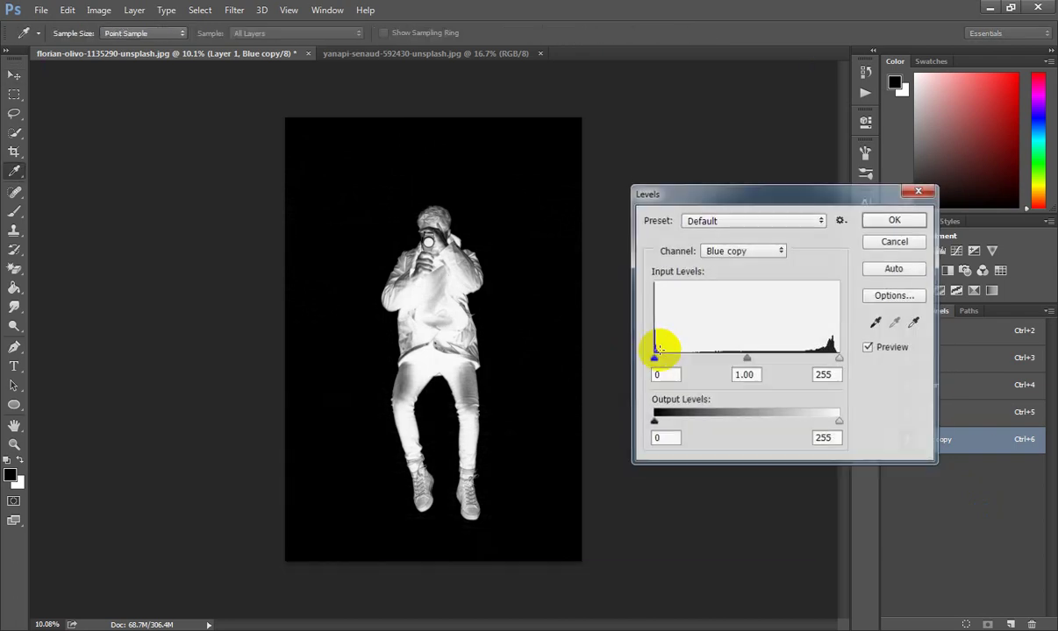
pyautogui.moveTo(833, 361)
pyautogui.mouseDown()
pyautogui.moveTo(735, 349)
pyautogui.moveTo(758, 352)
pyautogui.mouseUp()
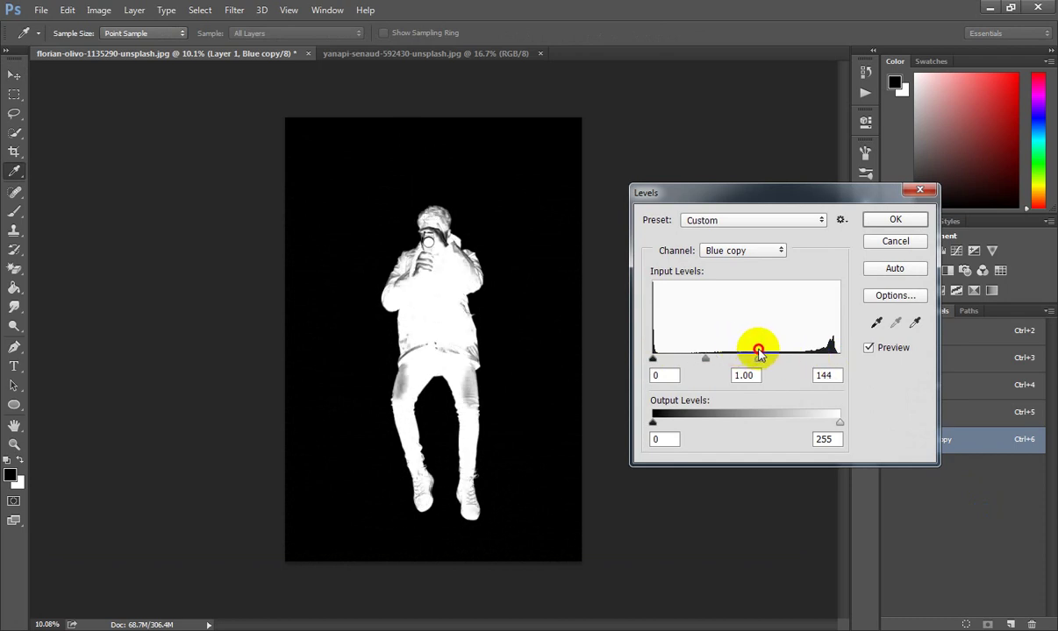
pyautogui.press('Return')
# With Quick Selection, zoom in and select the head, chest and upper body
pyautogui.click(14, 133)
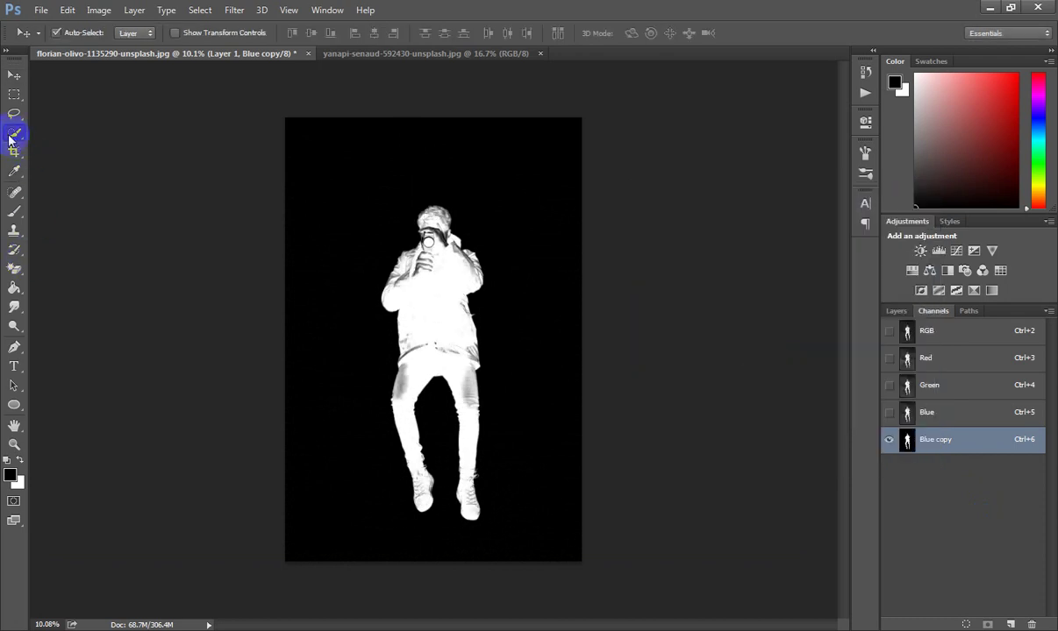
pyautogui.scroll(2, 459, 237)
pyautogui.scroll(3, 443, 213)
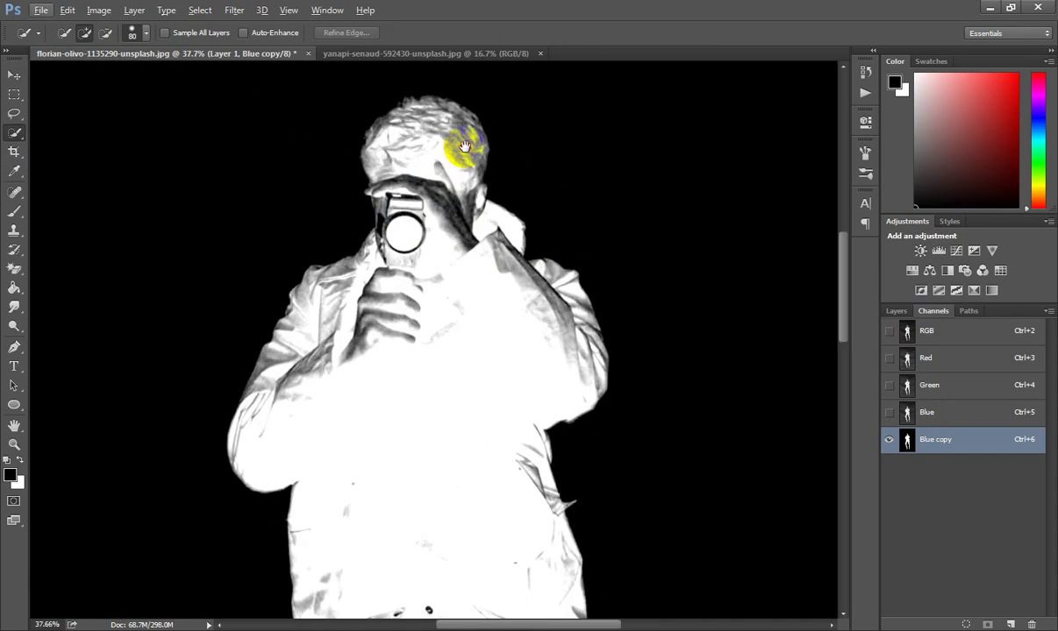
pyautogui.moveTo(463, 151); pyautogui.dragTo(483, 167)
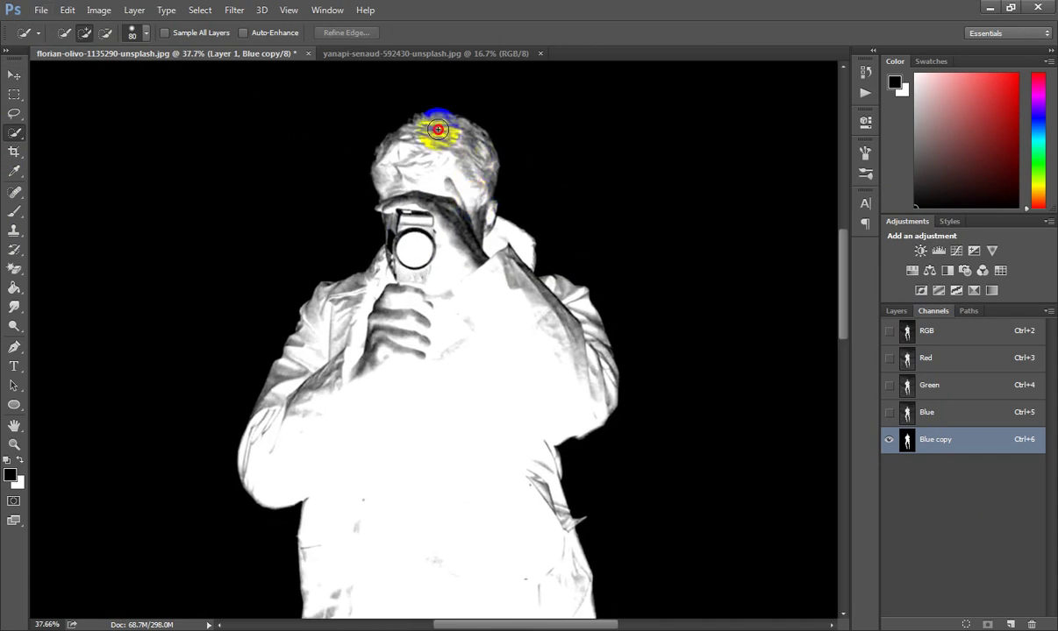
pyautogui.moveTo(437, 129)
pyautogui.mouseDown()
pyautogui.moveTo(392, 344)
pyautogui.moveTo(325, 371)
pyautogui.moveTo(307, 398)
pyautogui.mouseUp()
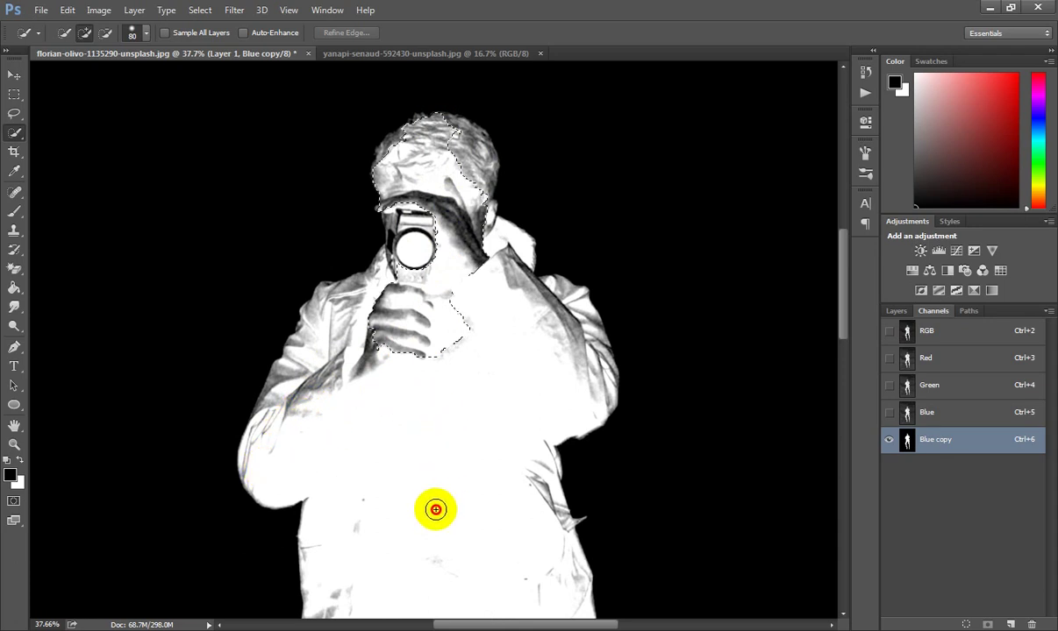
pyautogui.moveTo(435, 414); pyautogui.dragTo(434, 545)
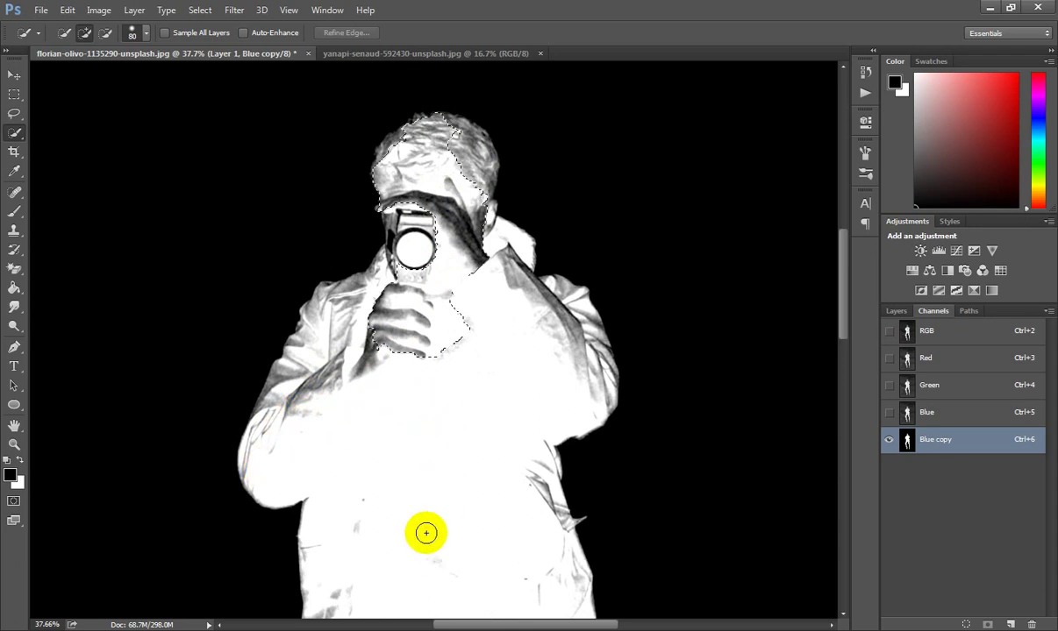
pyautogui.click(315, 282)
pyautogui.moveTo(463, 296); pyautogui.dragTo(500, 336)
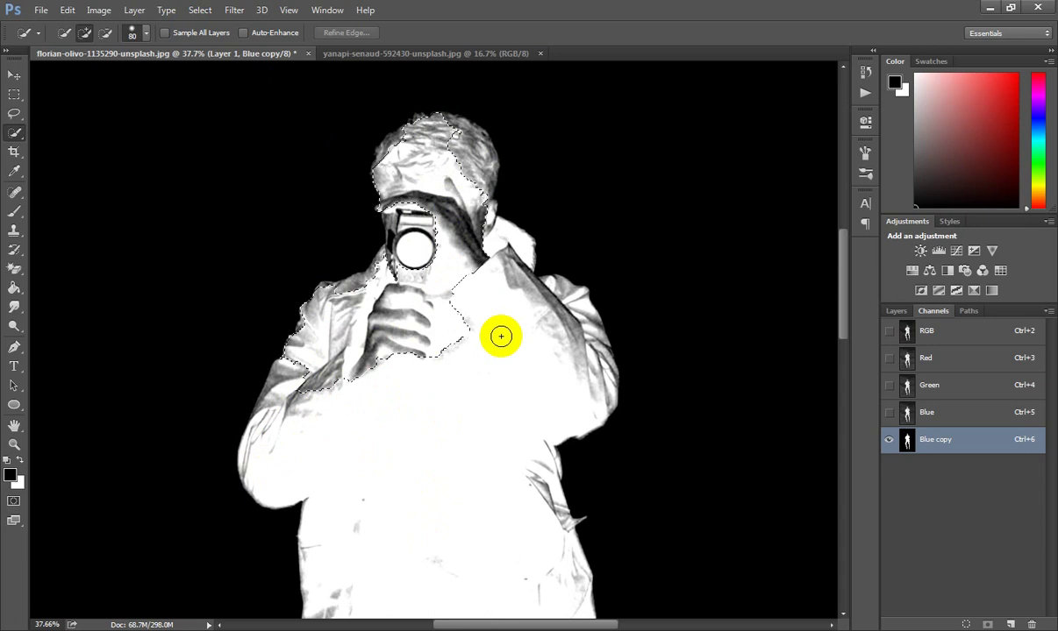
# Add both arms, the hood area and the lower body to the selection
pyautogui.scroll(-3, 501, 336)
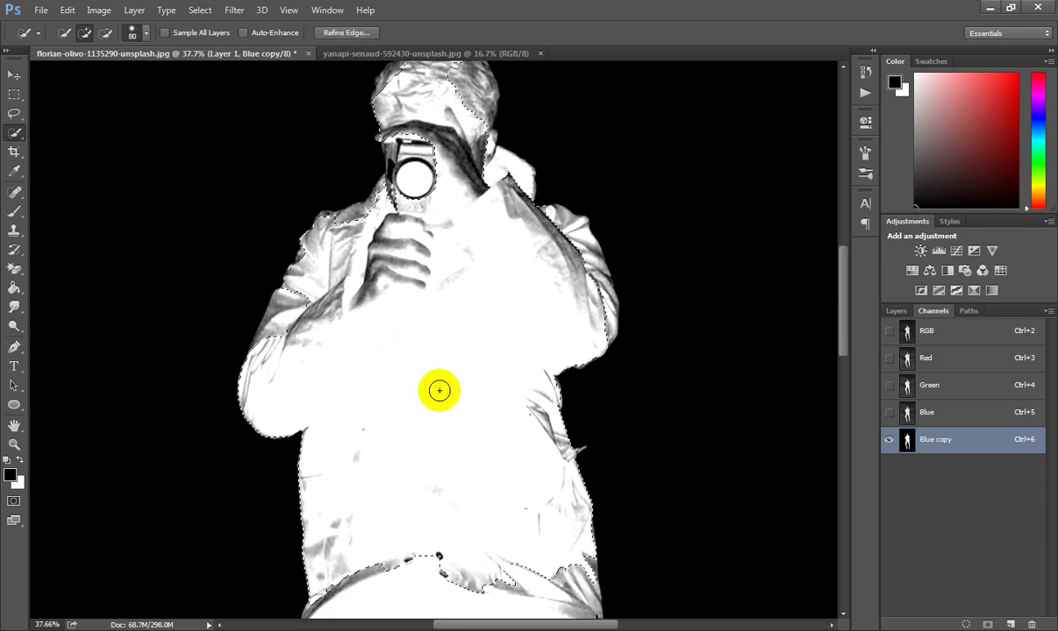
pyautogui.scroll(-3, 434, 385)
pyautogui.moveTo(260, 276)
pyautogui.mouseDown()
pyautogui.moveTo(286, 253)
pyautogui.moveTo(564, 165)
pyautogui.moveTo(592, 244)
pyautogui.mouseUp()
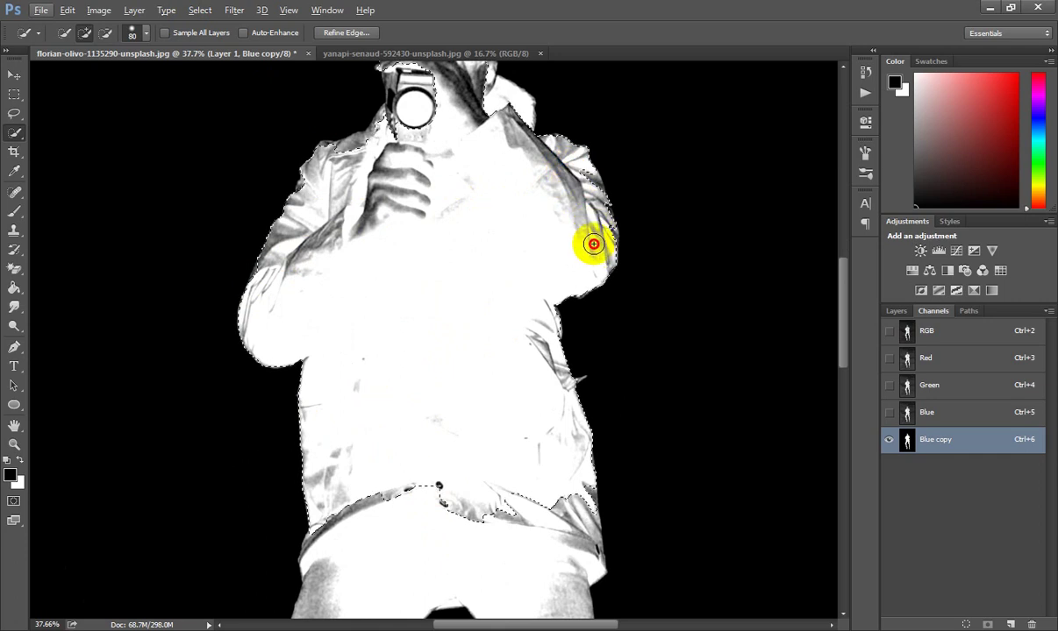
pyautogui.moveTo(593, 244); pyautogui.dragTo(569, 164)
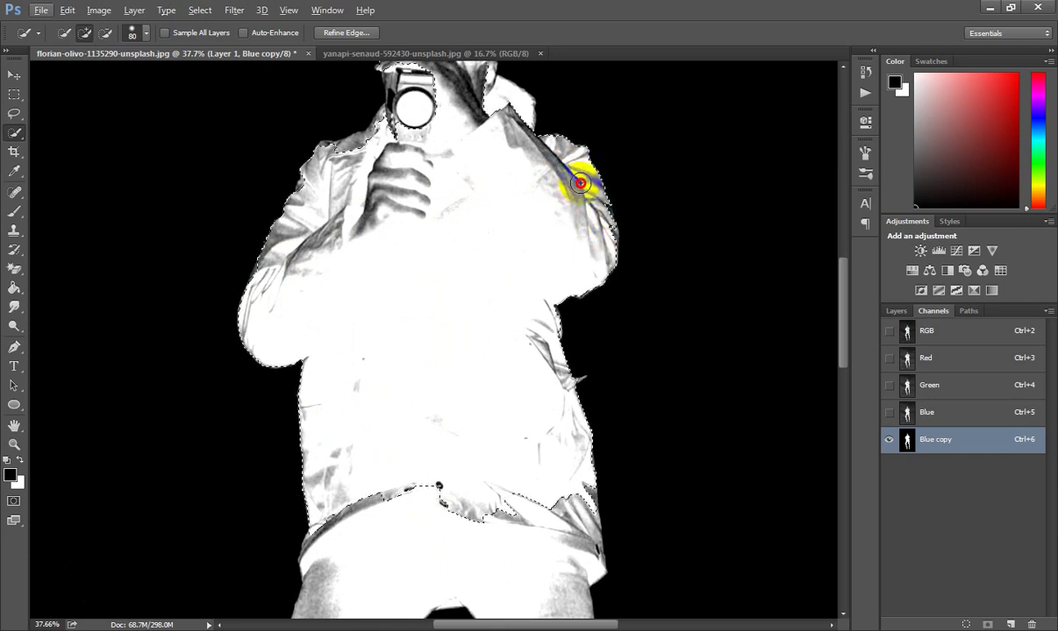
pyautogui.moveTo(583, 182)
pyautogui.mouseDown()
pyautogui.moveTo(514, 98)
pyautogui.moveTo(460, 77)
pyautogui.mouseUp()
pyautogui.moveTo(395, 509)
pyautogui.mouseDown()
pyautogui.moveTo(338, 590)
pyautogui.moveTo(449, 504)
pyautogui.moveTo(465, 512)
pyautogui.mouseUp()
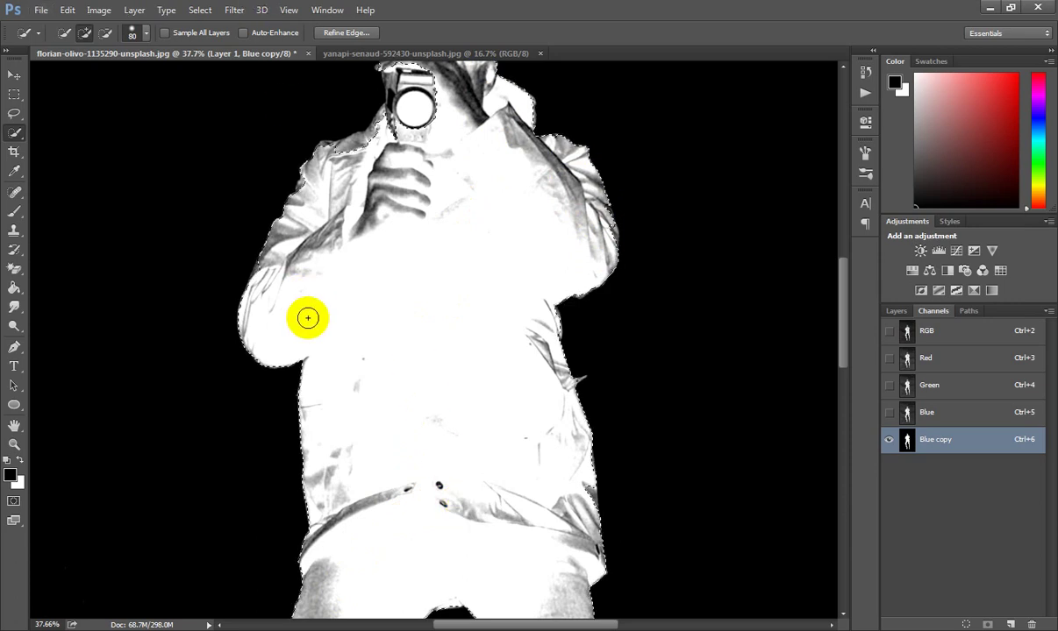
pyautogui.scroll(-2, 326, 451)
pyautogui.scroll(-3, 370, 434)
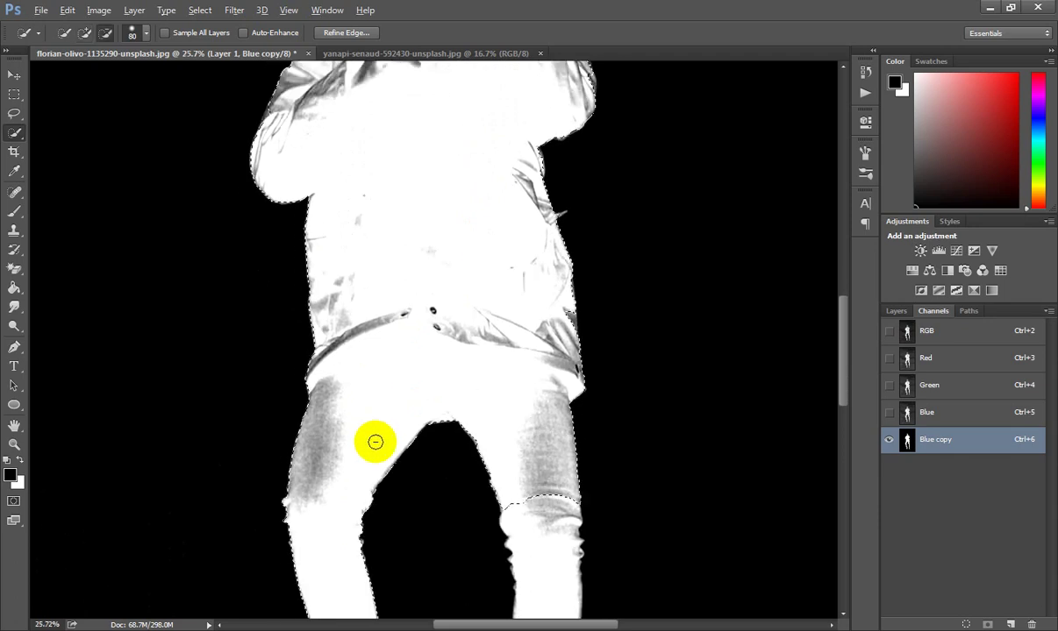
pyautogui.scroll(-3, 386, 438)
pyautogui.scroll(-2, 389, 426)
pyautogui.scroll(3, 413, 485)
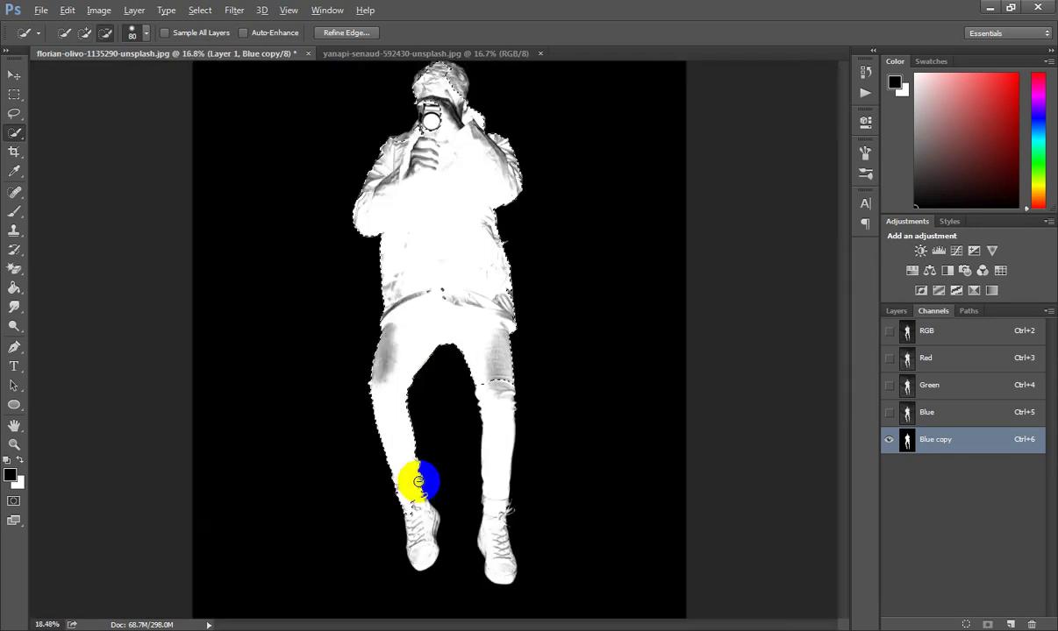
pyautogui.scroll(2, 445, 513)
pyautogui.scroll(1, 446, 513)
pyautogui.scroll(1, 437, 519)
# Refine the selection at the left ankle and the shoe's bluish strip
pyautogui.moveTo(424, 366)
pyautogui.mouseDown()
pyautogui.moveTo(400, 373)
pyautogui.moveTo(412, 401)
pyautogui.moveTo(409, 516)
pyautogui.moveTo(440, 429)
pyautogui.mouseUp()
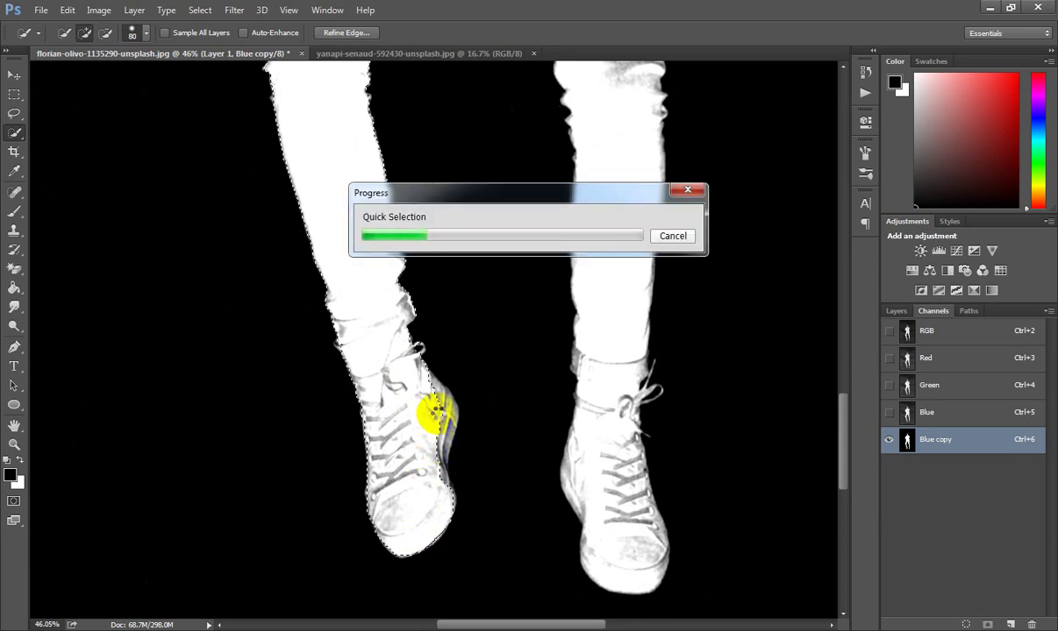
pyautogui.click(437, 414)
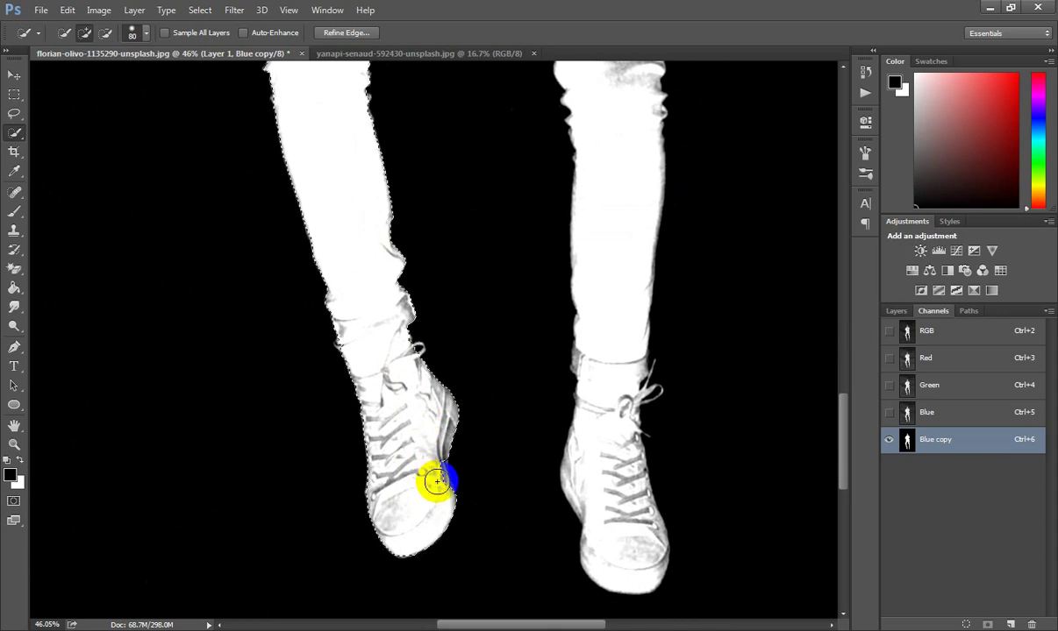
pyautogui.click(431, 362)
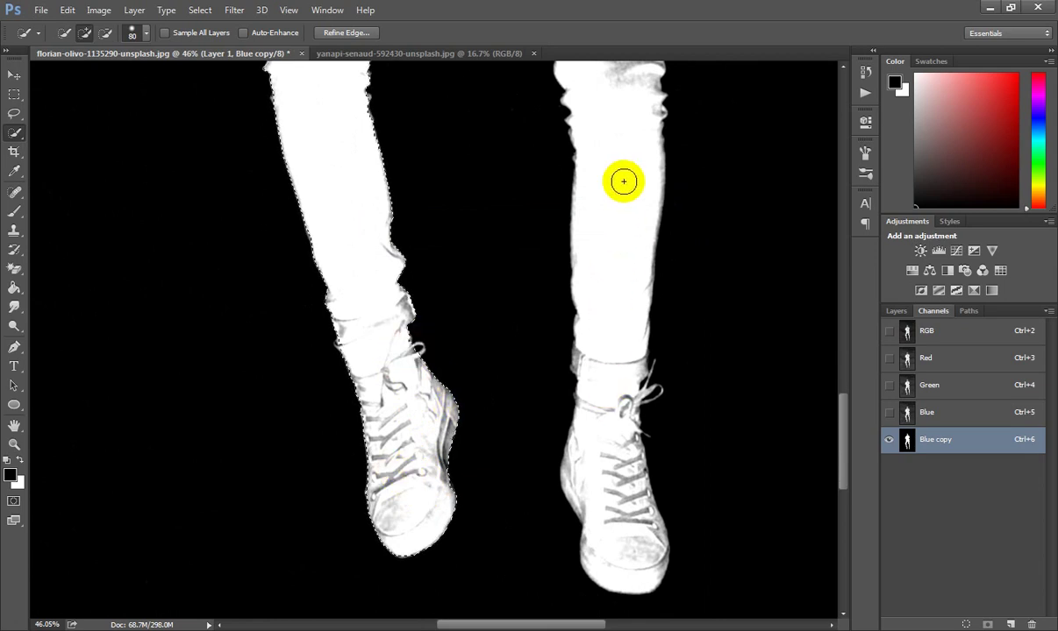
# Add the right-hand leg, shoe and ankle edges to the selection
pyautogui.moveTo(620, 103); pyautogui.dragTo(619, 518)
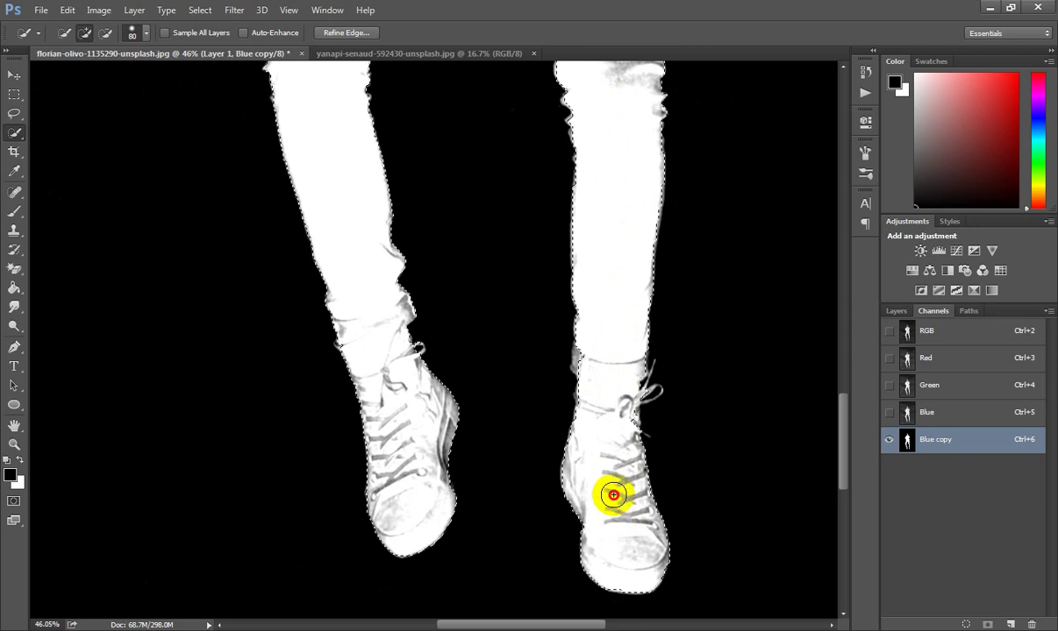
pyautogui.click(621, 407)
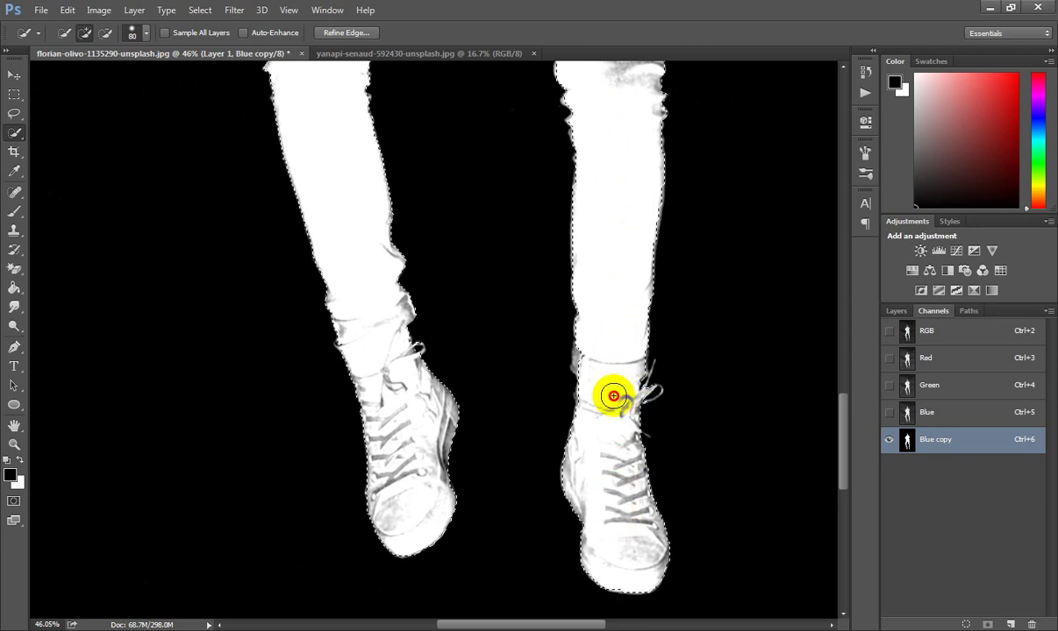
pyautogui.click(619, 396)
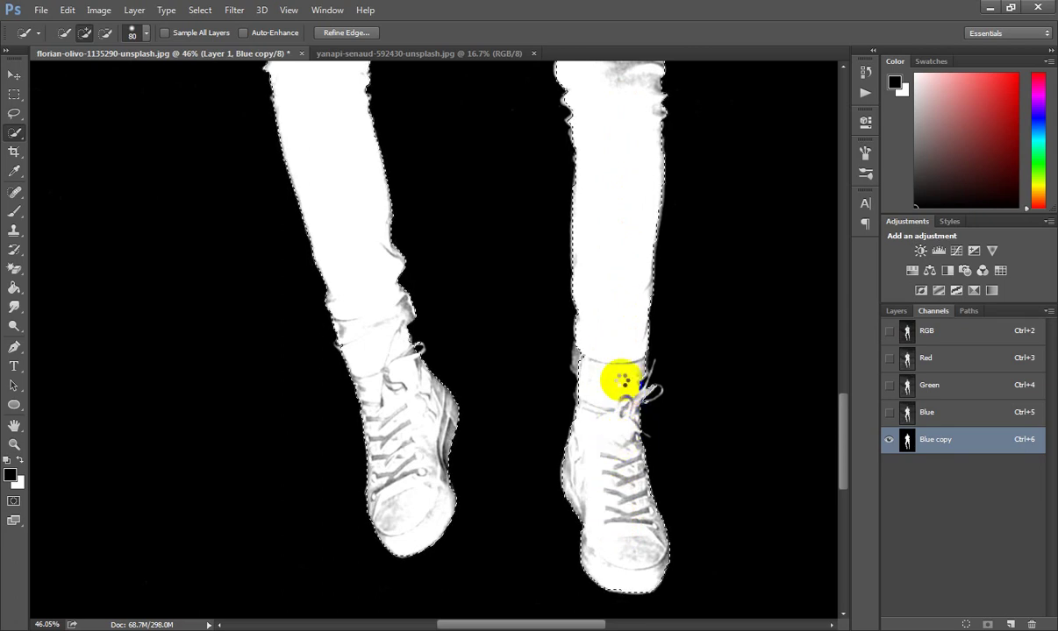
pyautogui.click(577, 351)
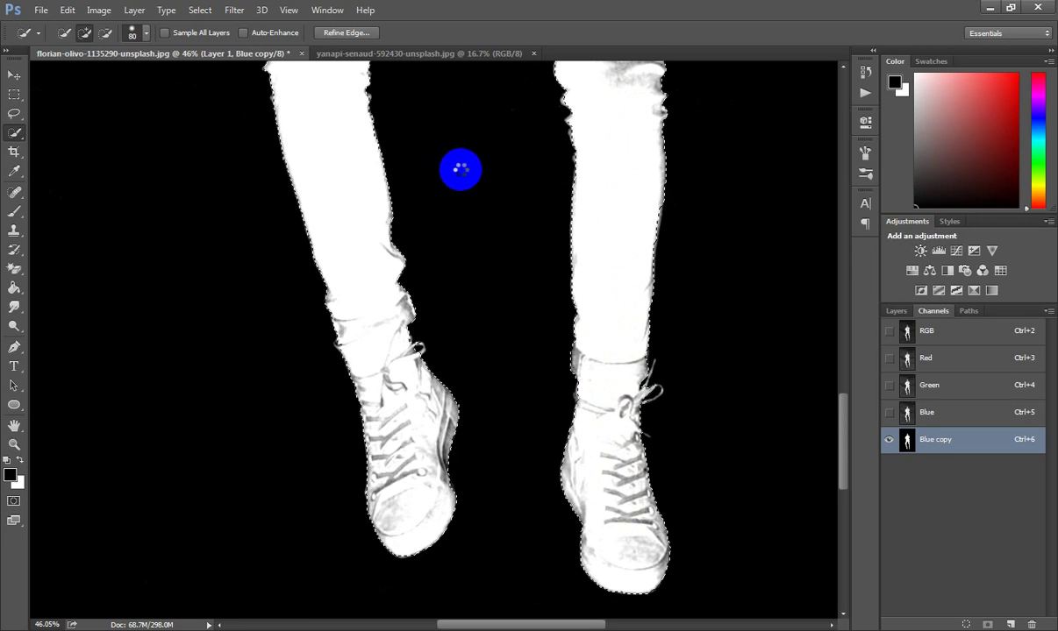
pyautogui.scroll(-1, 465, 164)
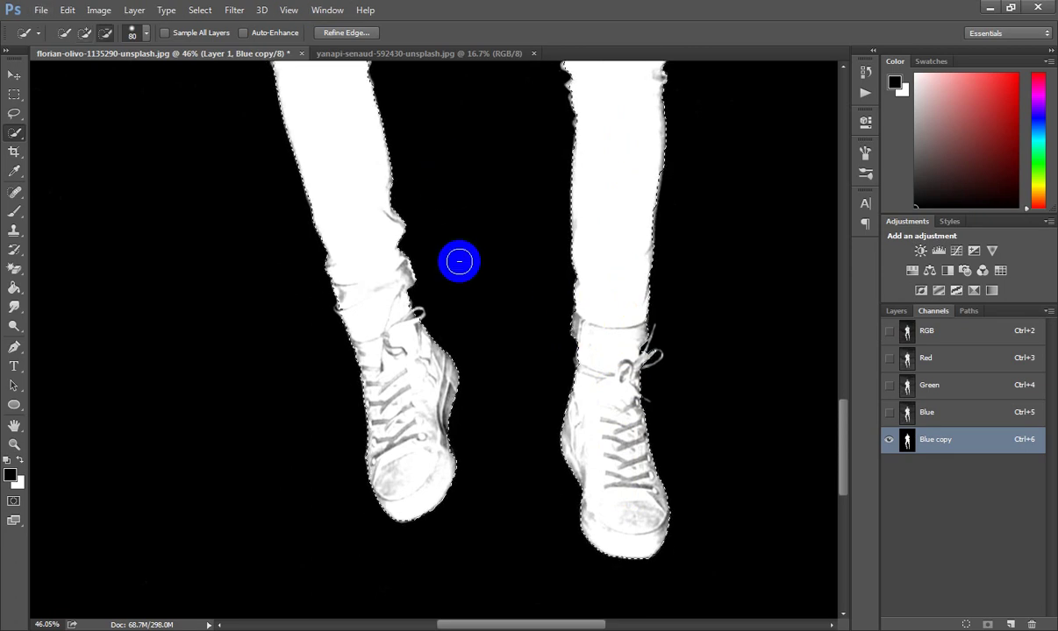
pyautogui.scroll(-2, 494, 169)
pyautogui.moveTo(494, 169); pyautogui.dragTo(515, 455)
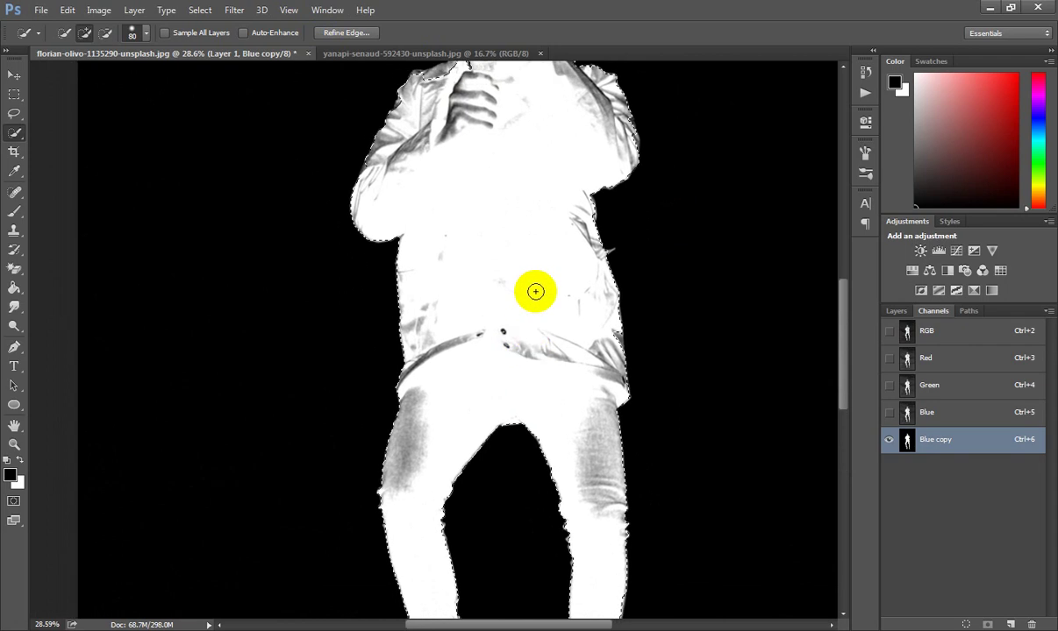
# Shrink the brush and refine the selection along the jacket's right edge and arm
pyautogui.scroll(2, 604, 308)
pyautogui.scroll(2, 604, 341)
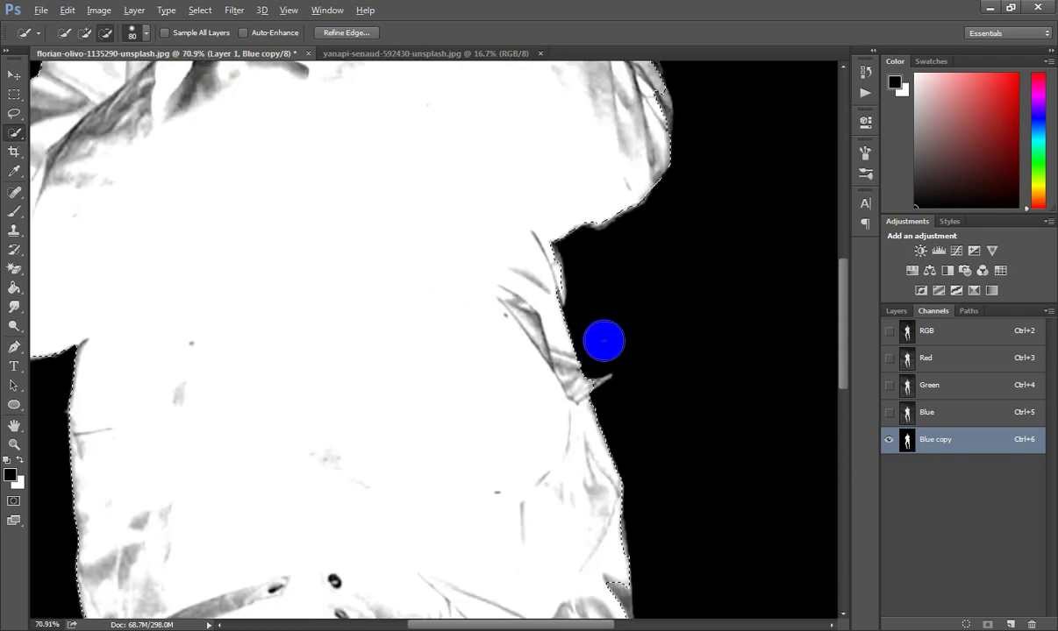
pyautogui.scroll(2, 599, 367)
pyautogui.press('[')
pyautogui.press('[')
pyautogui.press('[')
pyautogui.moveTo(586, 386)
pyautogui.mouseDown()
pyautogui.moveTo(581, 406)
pyautogui.moveTo(525, 233)
pyautogui.moveTo(543, 265)
pyautogui.mouseUp()
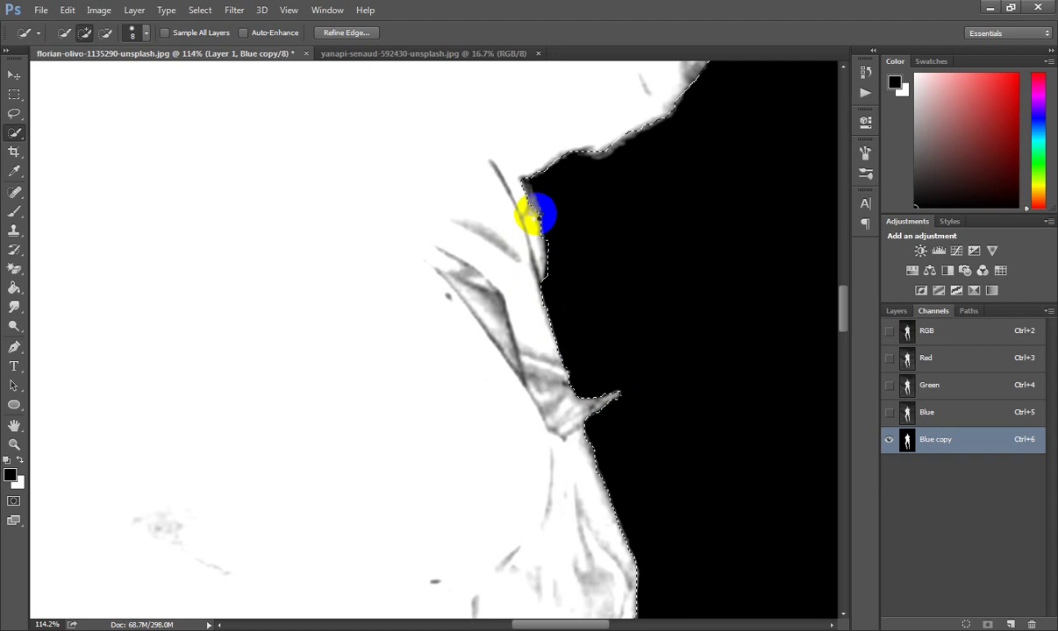
pyautogui.scroll(-2, 537, 213)
pyautogui.scroll(-2, 517, 203)
pyautogui.scroll(-2, 496, 194)
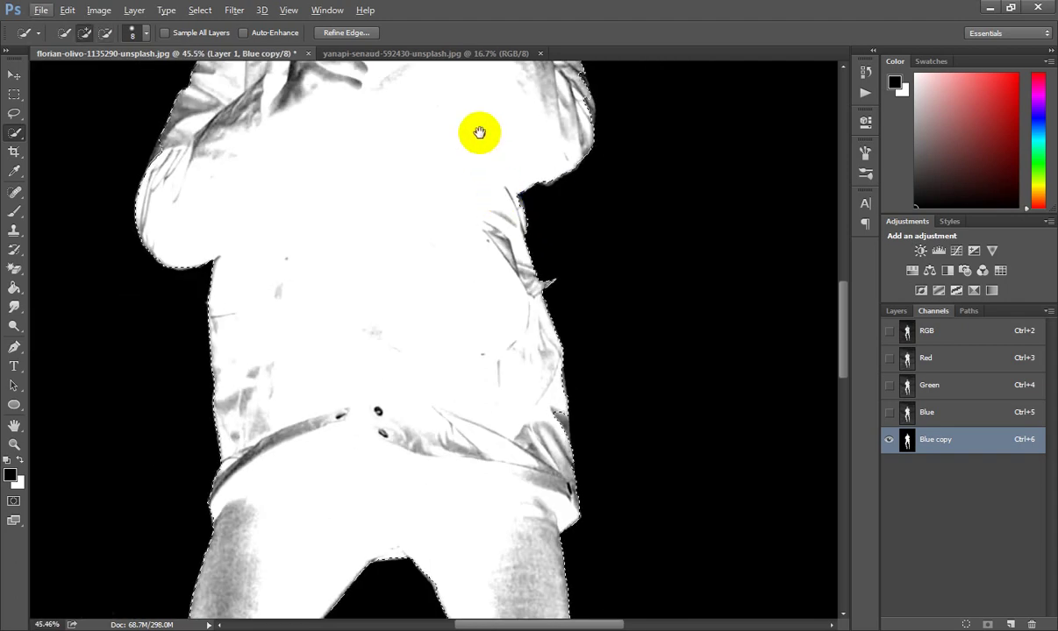
pyautogui.moveTo(479, 132); pyautogui.dragTo(454, 324)
pyautogui.moveTo(537, 297)
pyautogui.mouseDown()
pyautogui.moveTo(555, 329)
pyautogui.moveTo(543, 253)
pyautogui.mouseUp()
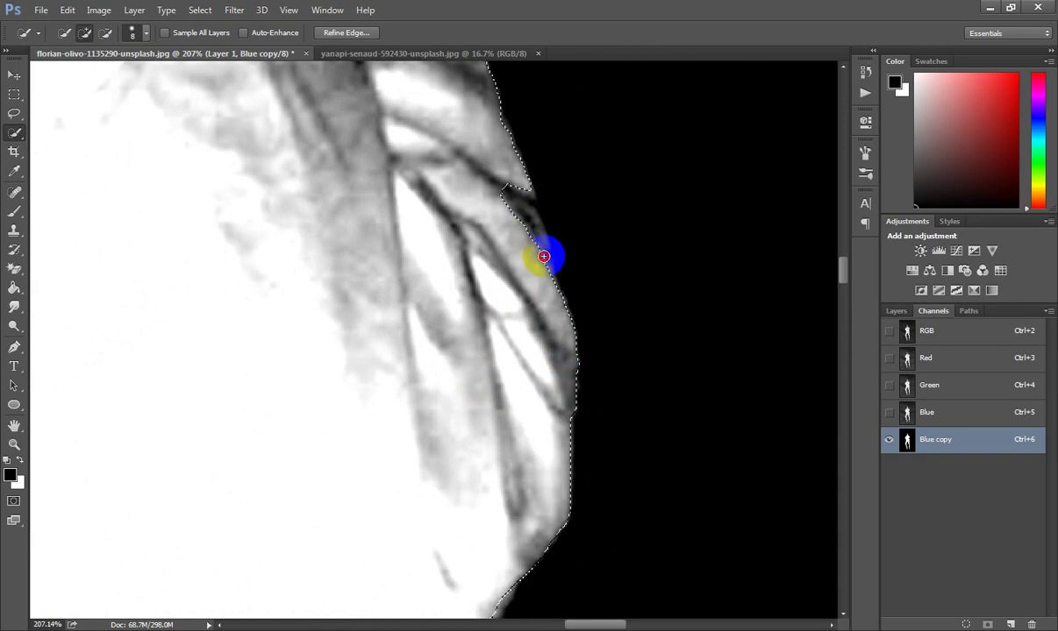
pyautogui.moveTo(544, 255); pyautogui.dragTo(500, 189)
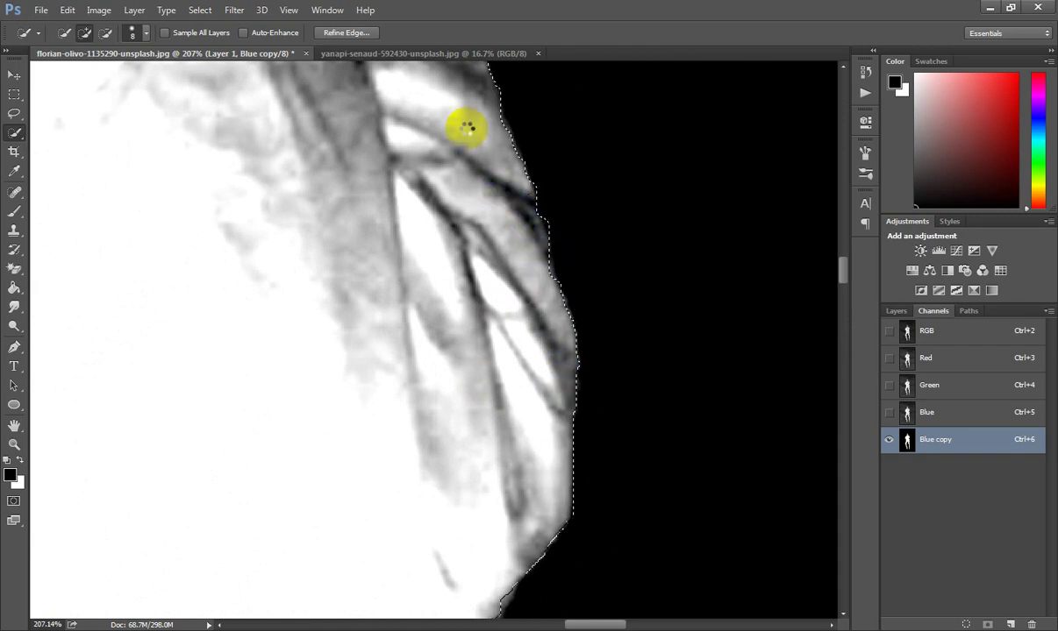
# Refine the selection along the shoulder, the camera's side and around the face
pyautogui.scroll(-5, 465, 127)
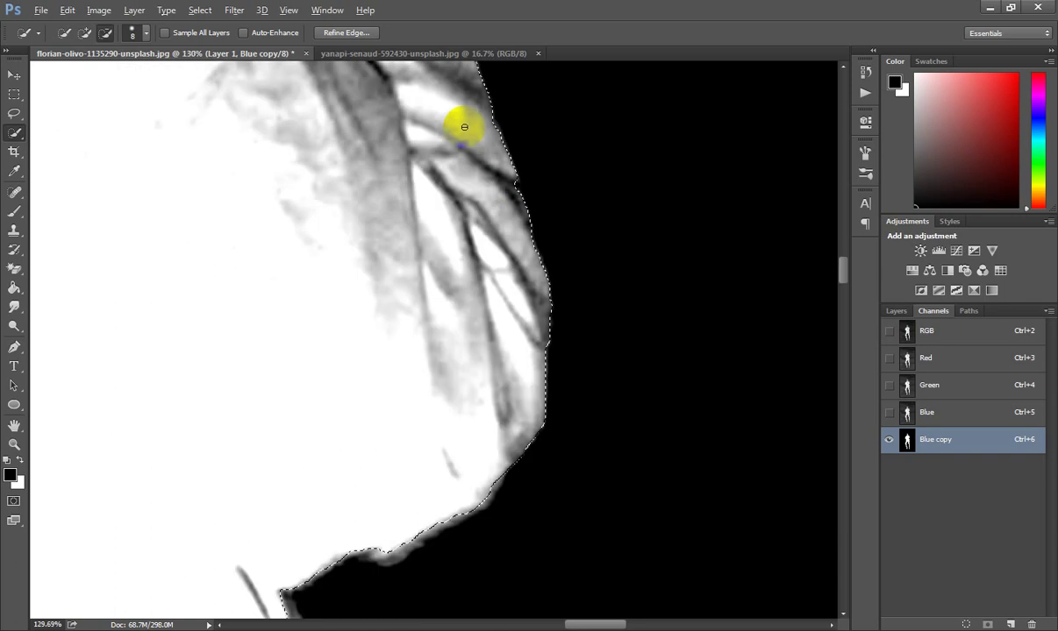
pyautogui.moveTo(572, 425); pyautogui.dragTo(608, 444)
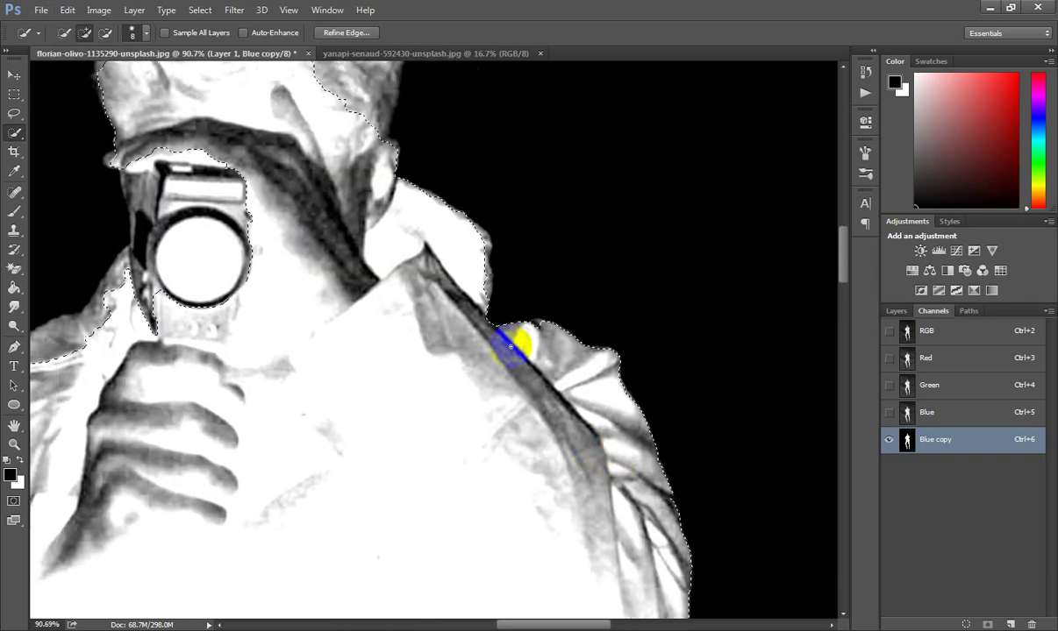
pyautogui.moveTo(323, 286); pyautogui.dragTo(522, 352)
pyautogui.moveTo(225, 401)
pyautogui.mouseDown()
pyautogui.moveTo(215, 413)
pyautogui.moveTo(332, 335)
pyautogui.mouseUp()
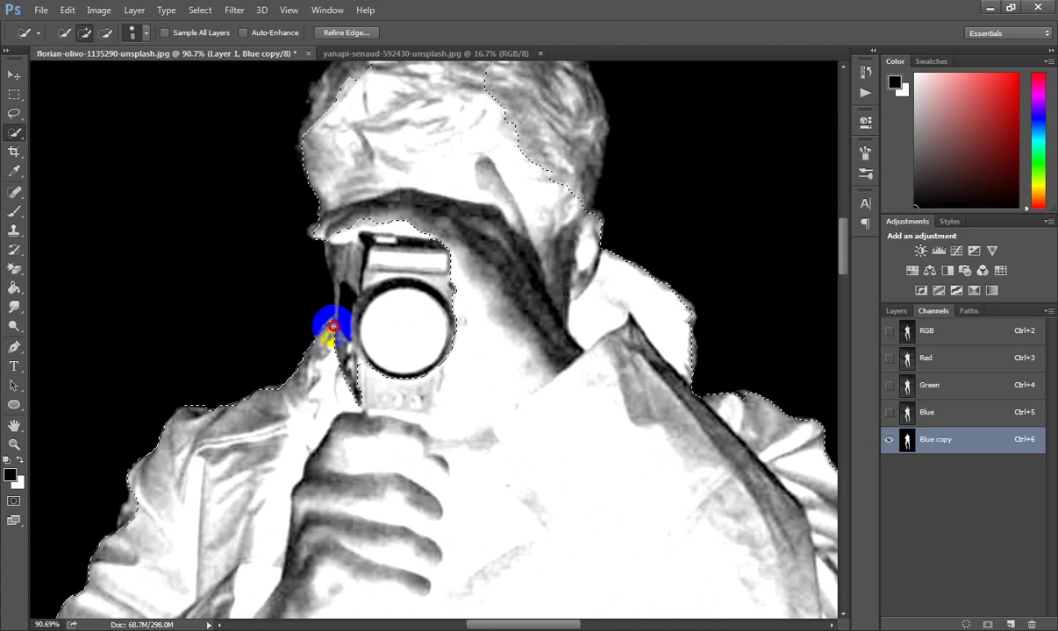
pyautogui.moveTo(333, 326); pyautogui.dragTo(349, 213)
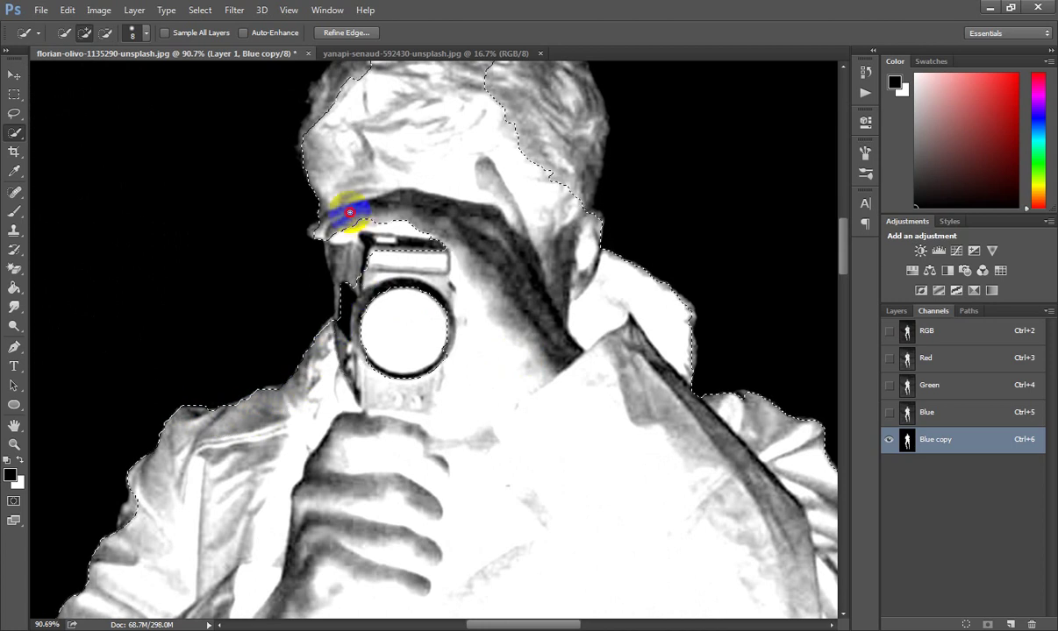
pyautogui.moveTo(349, 212); pyautogui.dragTo(343, 268)
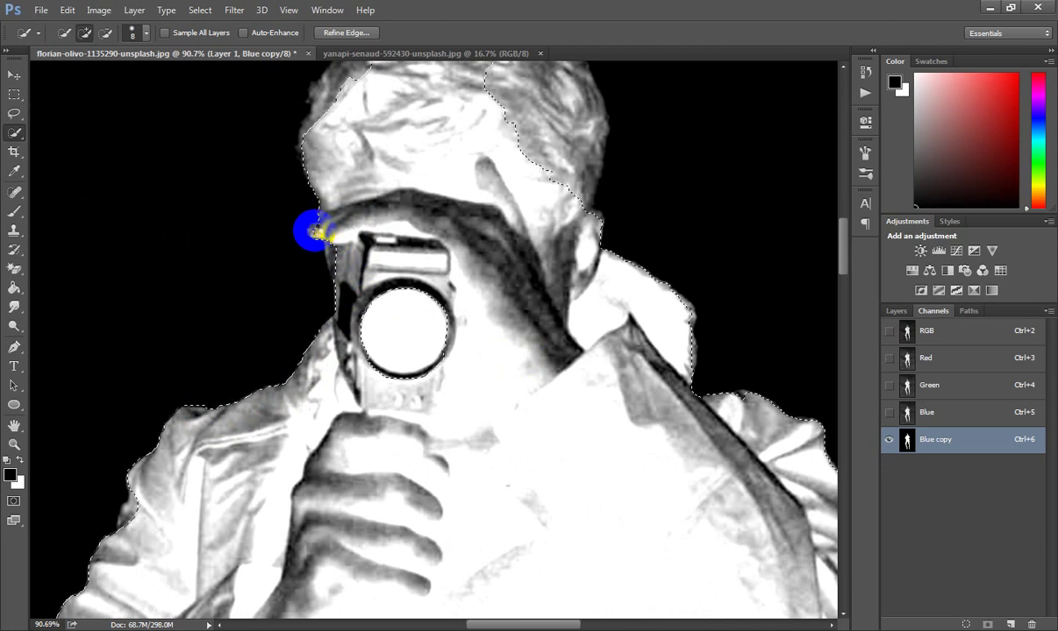
pyautogui.moveTo(316, 230); pyautogui.dragTo(370, 207)
# Refine the selection over the camera top, hand and top of the head
pyautogui.moveTo(487, 189)
pyautogui.mouseDown()
pyautogui.moveTo(406, 261)
pyautogui.moveTo(488, 211)
pyautogui.mouseUp()
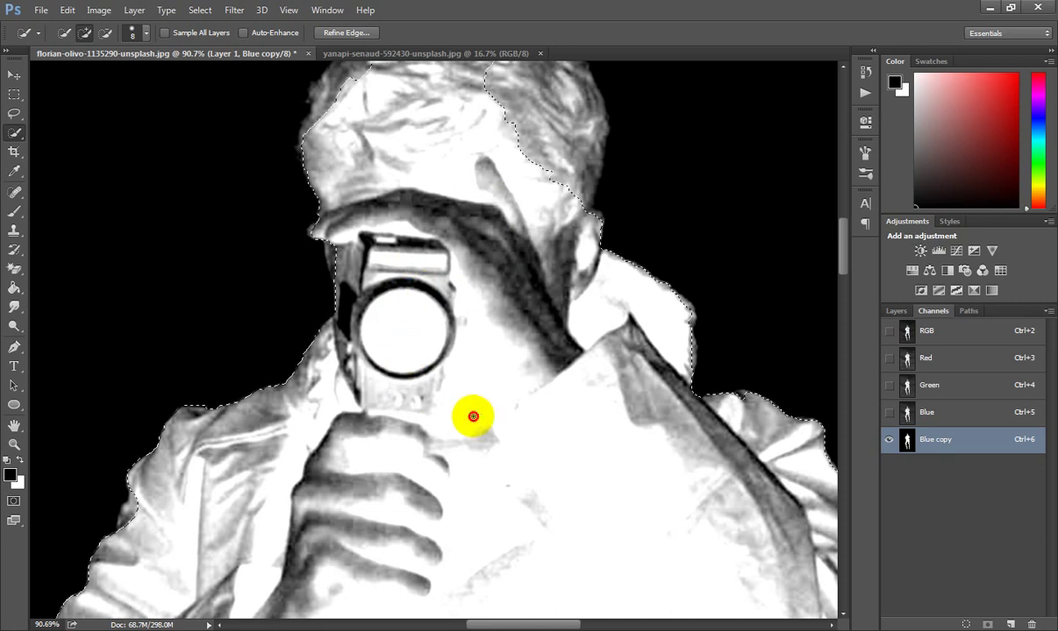
pyautogui.moveTo(470, 410); pyautogui.dragTo(458, 219)
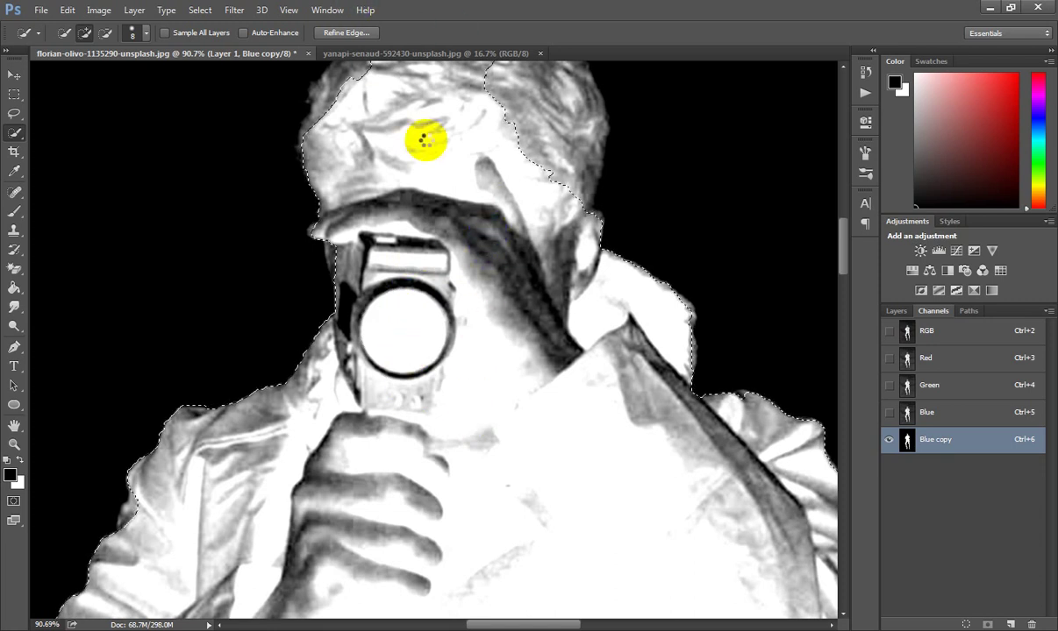
pyautogui.click(488, 176)
pyautogui.moveTo(487, 177)
pyautogui.mouseDown()
pyautogui.moveTo(467, 84)
pyautogui.moveTo(406, 29)
pyautogui.mouseUp()
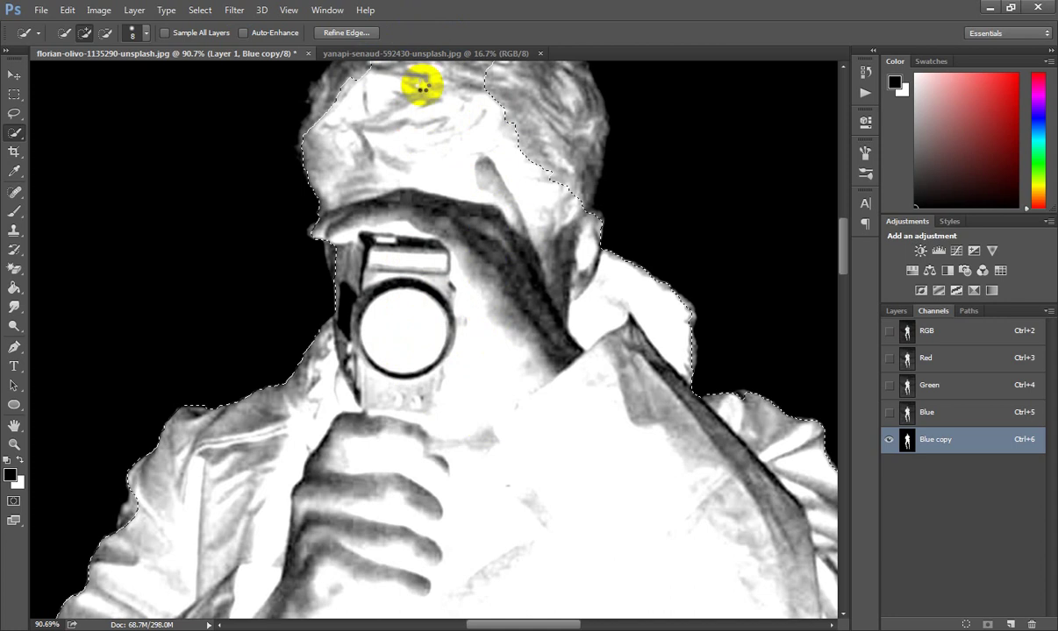
pyautogui.moveTo(406, 129); pyautogui.dragTo(413, 318)
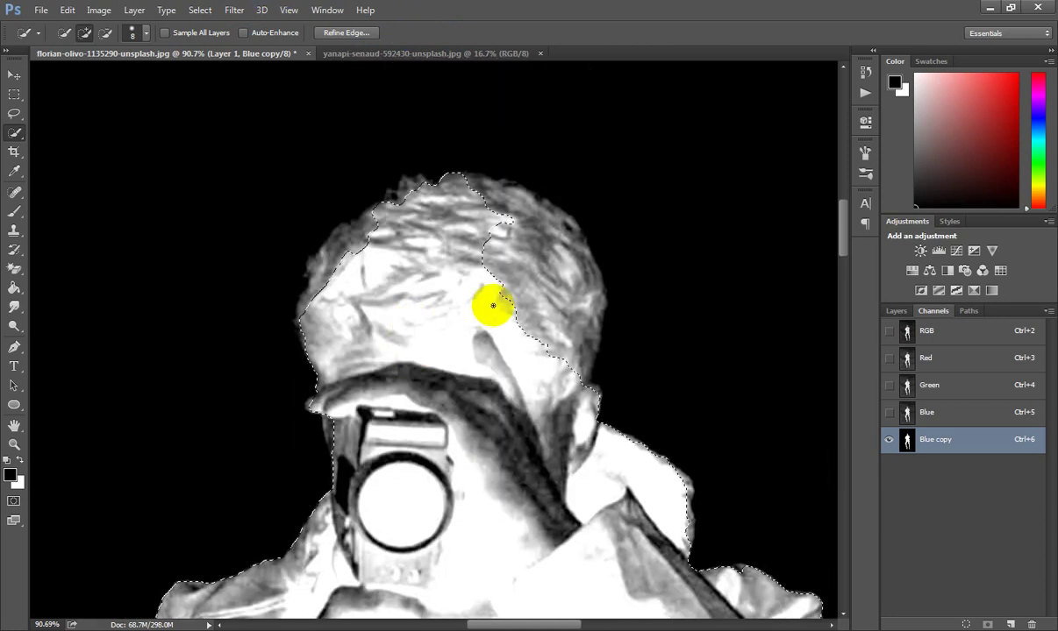
# Enlarge the brush and refine the selection around the hair and the head's left edge
pyautogui.press(']')
pyautogui.press(']')
pyautogui.press(']')
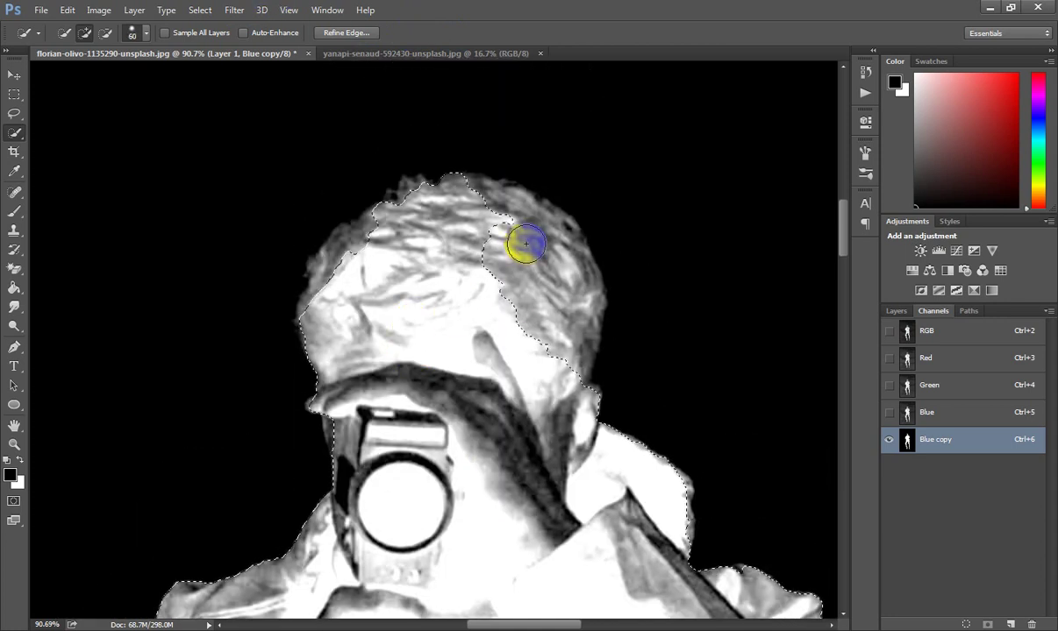
pyautogui.moveTo(527, 244)
pyautogui.mouseDown()
pyautogui.moveTo(539, 283)
pyautogui.moveTo(349, 263)
pyautogui.moveTo(449, 349)
pyautogui.mouseUp()
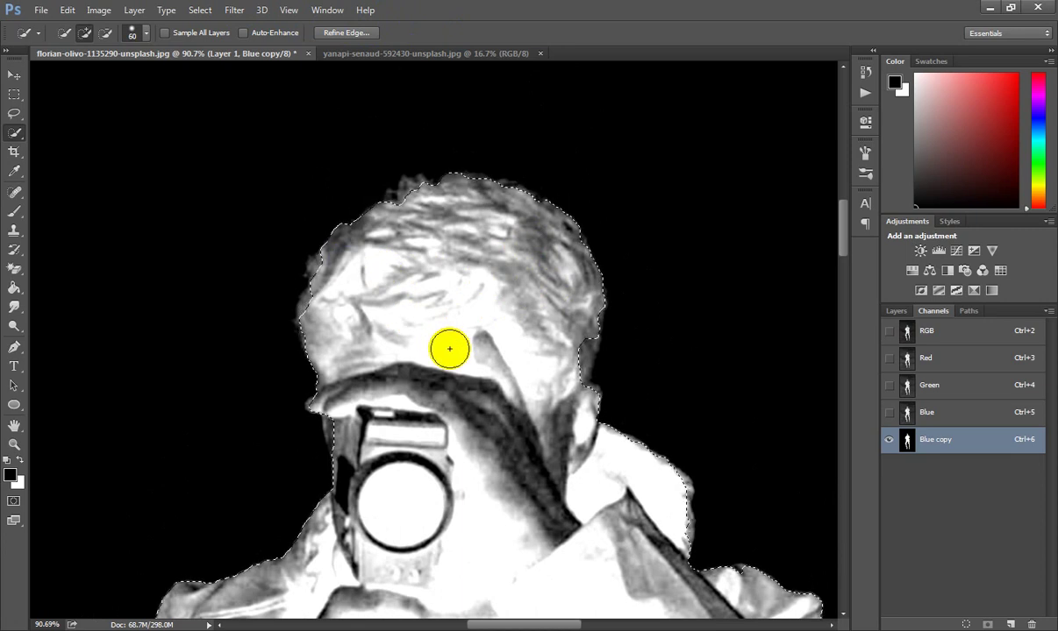
pyautogui.click(309, 309)
pyautogui.moveTo(317, 313); pyautogui.dragTo(332, 277)
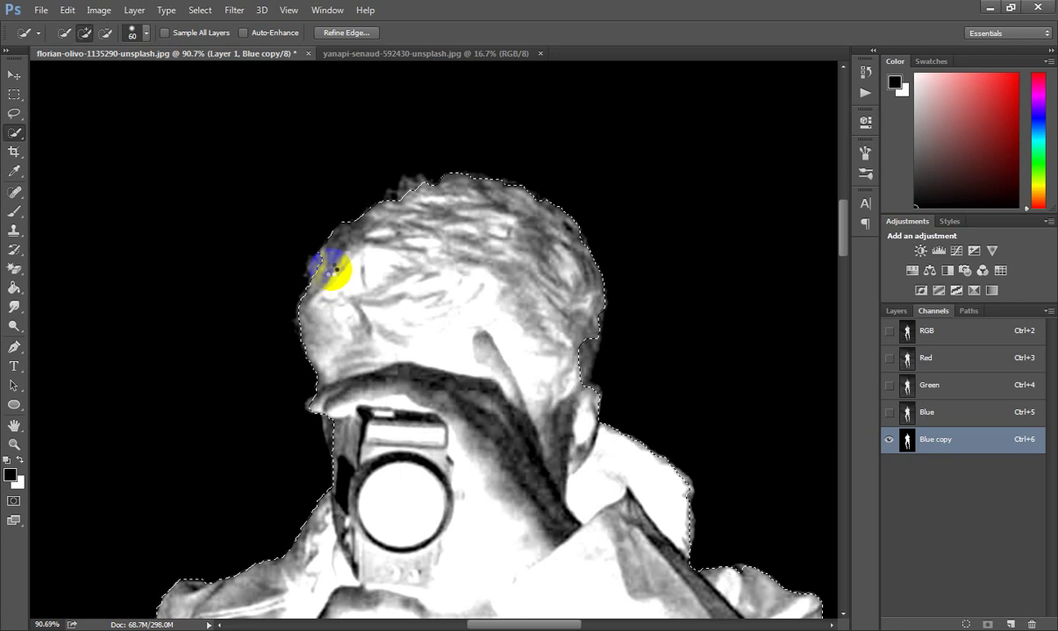
pyautogui.rightClick(574, 355)
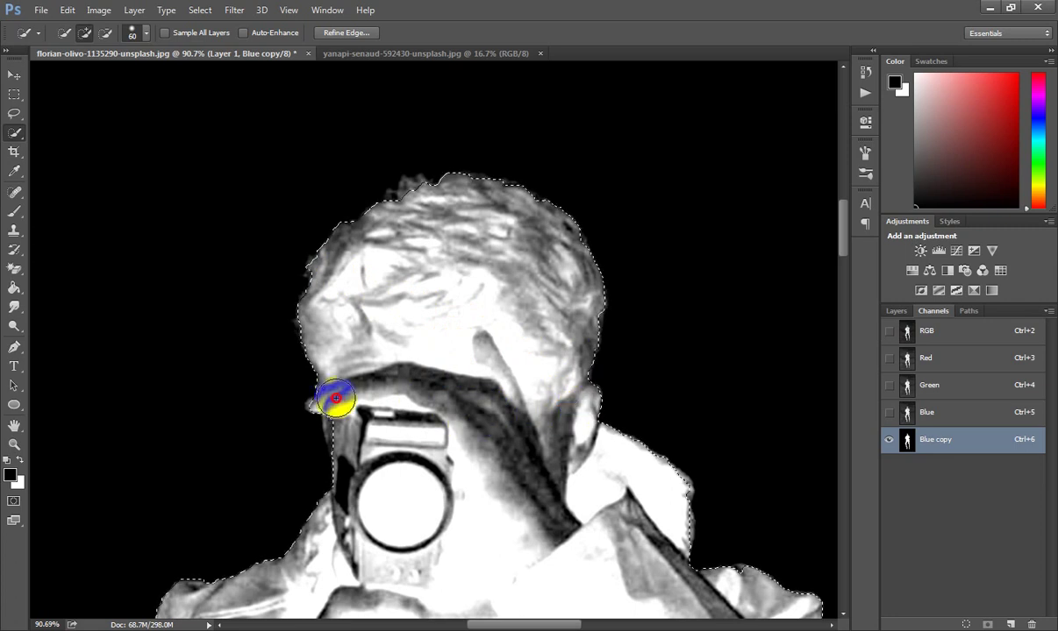
# Refine the selection from the chin to the shoulder and along the left shoulder edge
pyautogui.moveTo(336, 399); pyautogui.dragTo(561, 463)
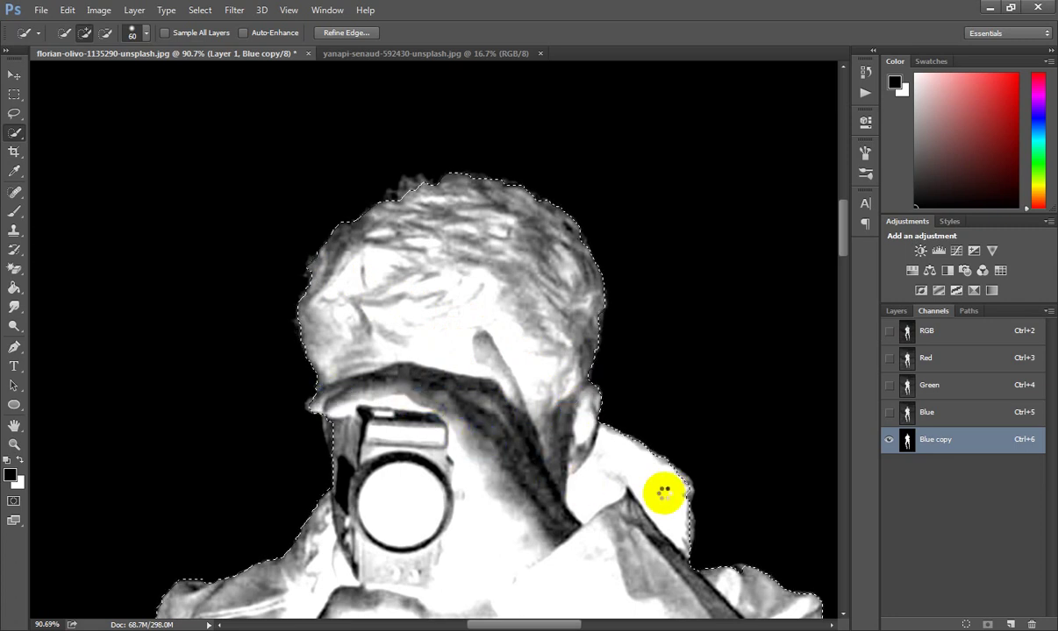
pyautogui.click(683, 491)
pyautogui.moveTo(673, 509); pyautogui.dragTo(671, 537)
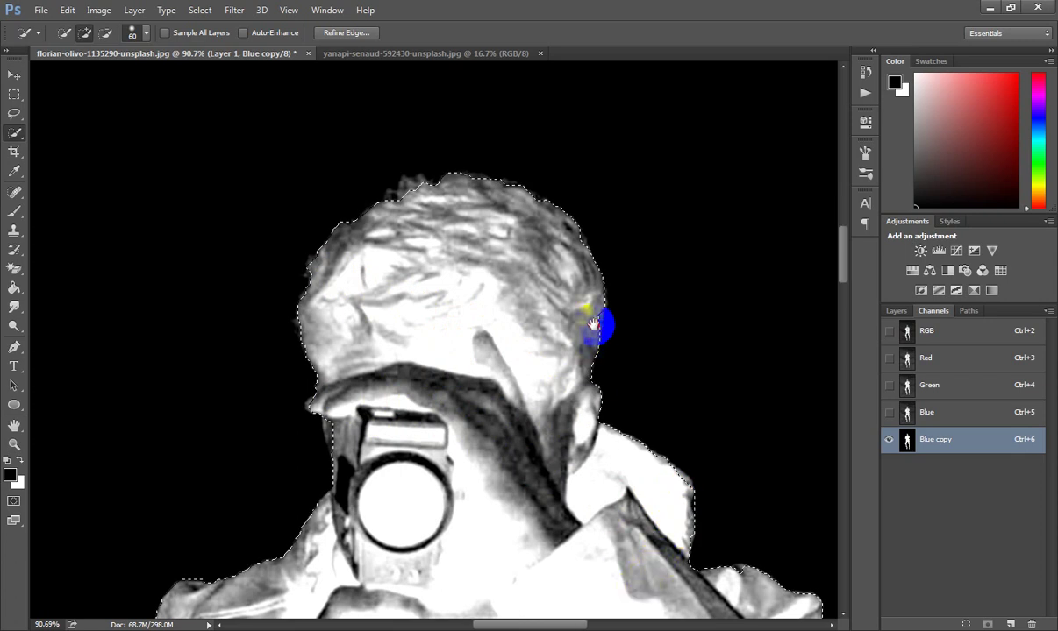
pyautogui.scroll(-5, 565, 324)
pyautogui.moveTo(552, 417); pyautogui.dragTo(621, 324)
pyautogui.scroll(-2, 518, 368)
pyautogui.scroll(-1, 487, 385)
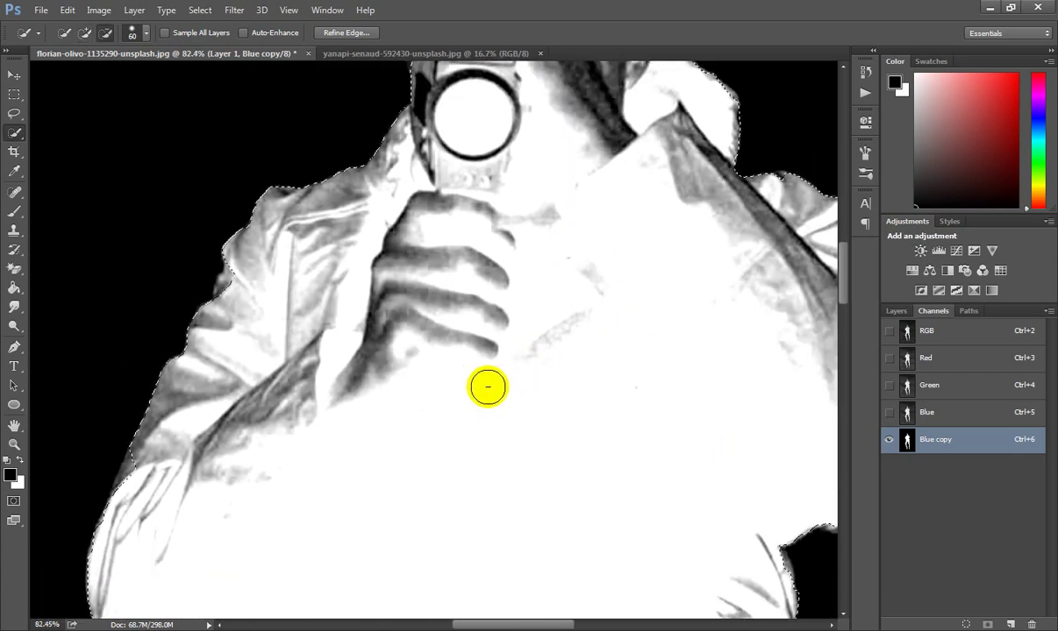
pyautogui.moveTo(167, 458)
pyautogui.mouseDown()
pyautogui.moveTo(143, 476)
pyautogui.moveTo(164, 484)
pyautogui.mouseUp()
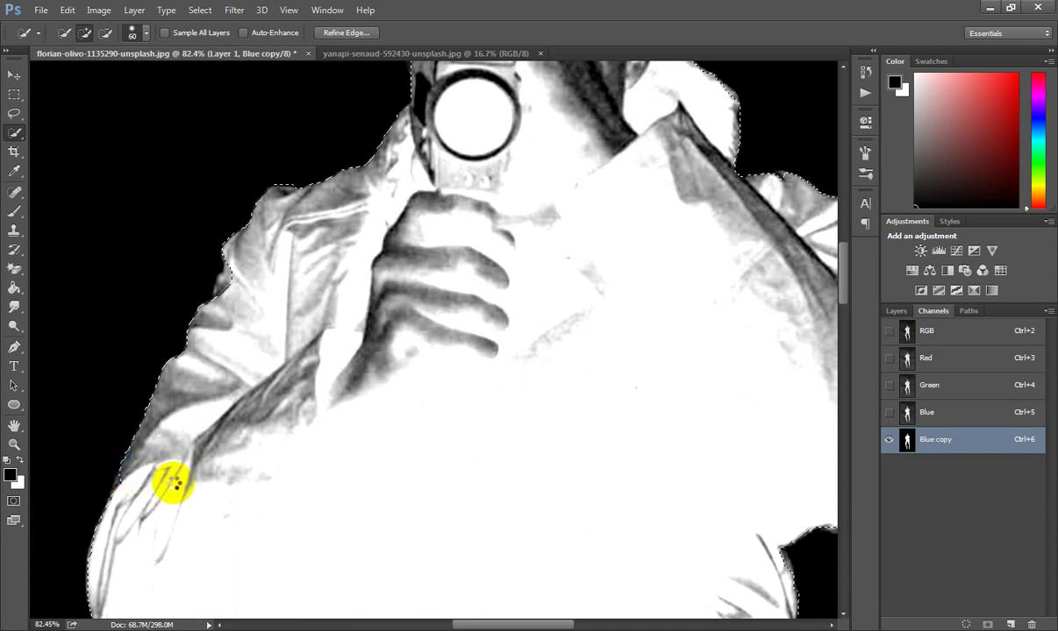
pyautogui.moveTo(104, 500); pyautogui.dragTo(145, 500)
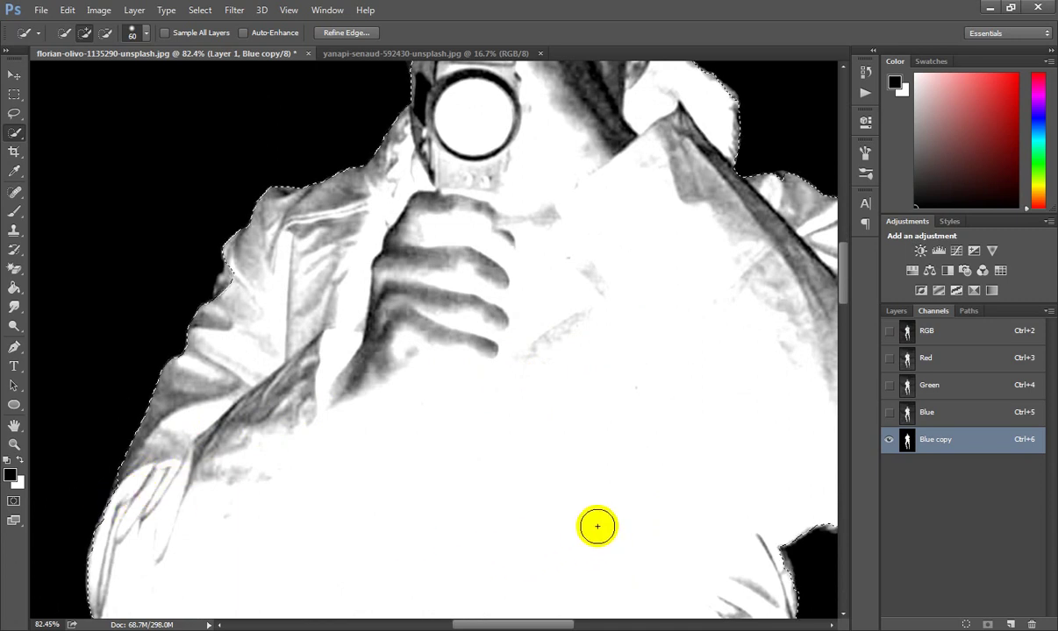
# Trim the selection from the left shoulder toward the hand, then zoom out
pyautogui.keyDown('alt'); pyautogui.click(239, 286); pyautogui.keyUp('alt')
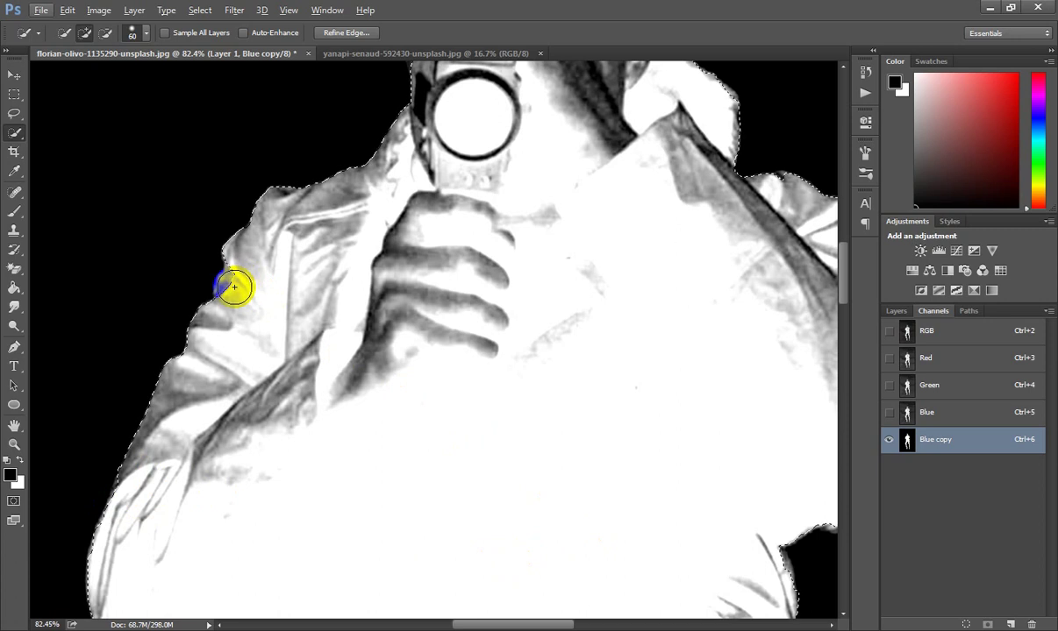
pyautogui.moveTo(234, 287); pyautogui.dragTo(353, 368)
pyautogui.scroll(-2, 361, 373)
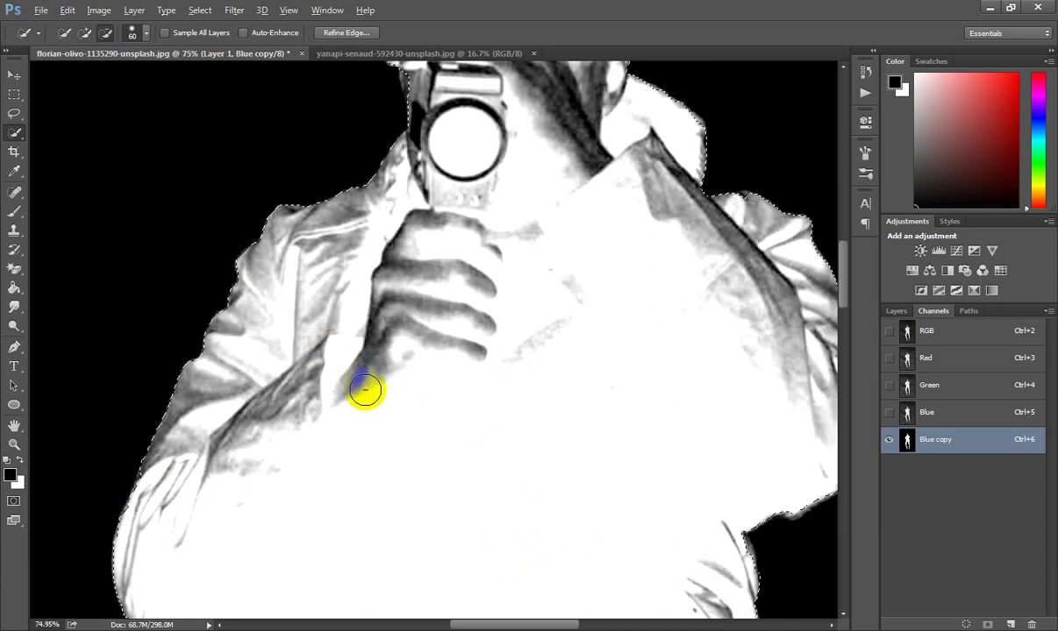
pyautogui.scroll(-3, 365, 390)
pyautogui.moveTo(406, 441); pyautogui.dragTo(399, 306)
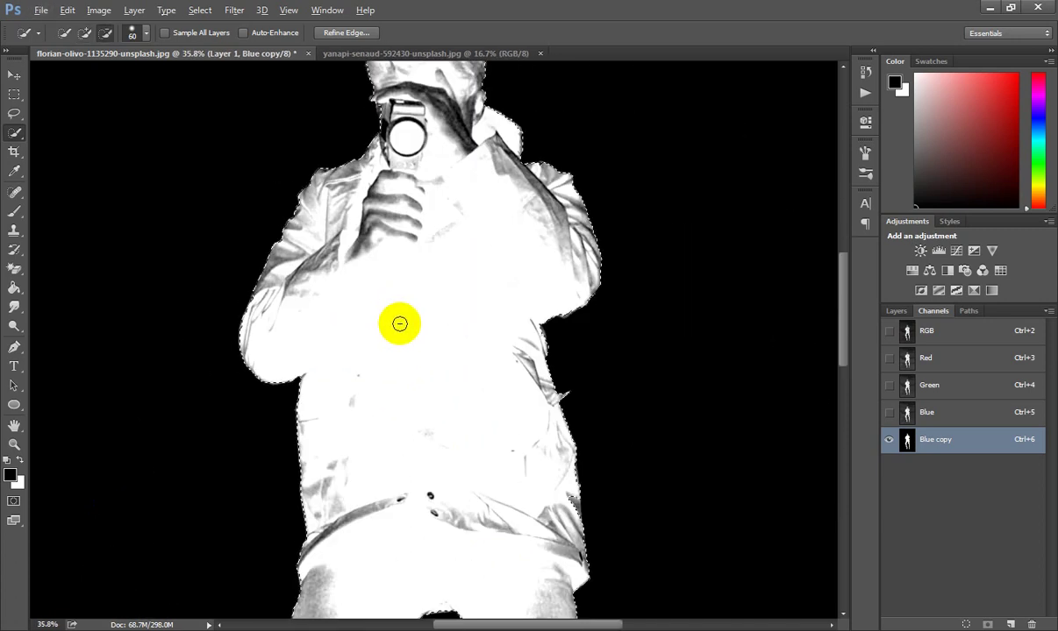
pyautogui.scroll(-2, 397, 314)
pyautogui.scroll(-1, 398, 320)
pyautogui.scroll(-1, 399, 329)
pyautogui.scroll(-1, 399, 330)
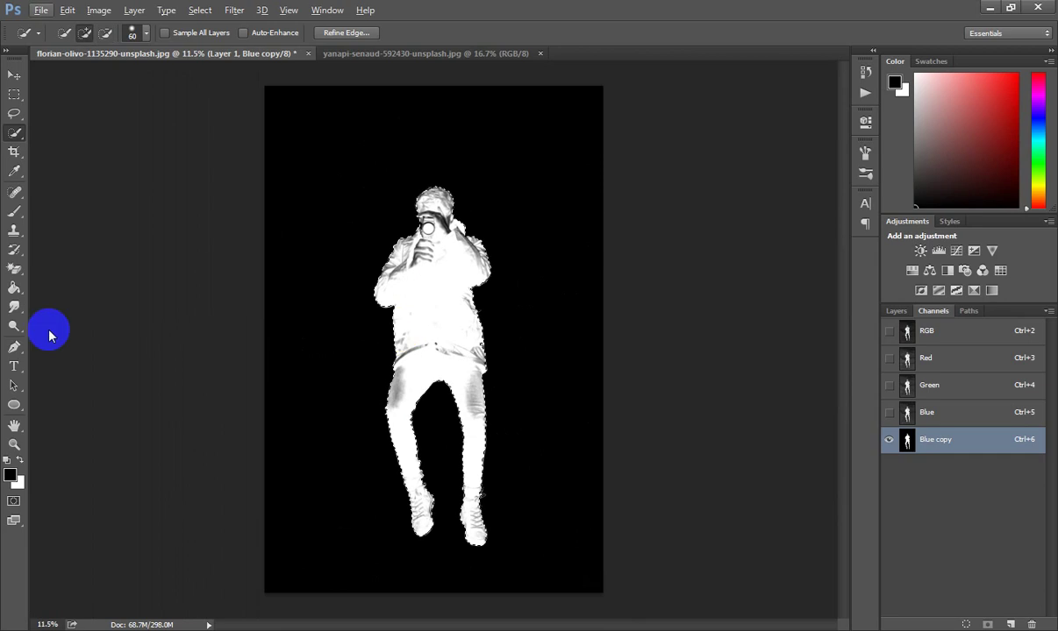
# Brush white over the grey areas on the man's legs, head and torso
pyautogui.click(17, 213)
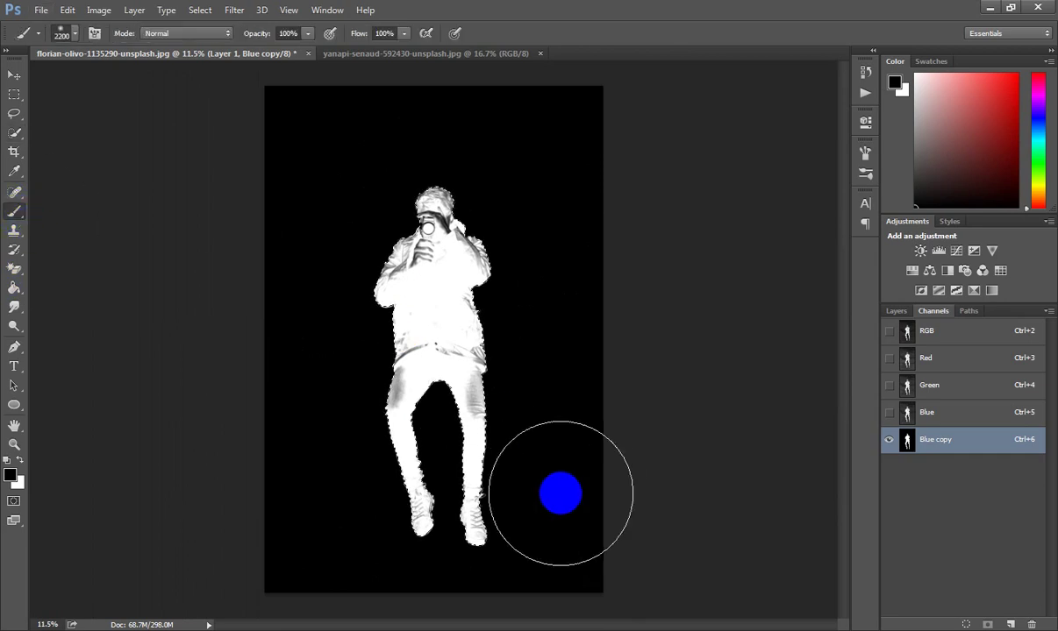
pyautogui.moveTo(437, 475); pyautogui.dragTo(454, 516)
pyautogui.moveTo(448, 291); pyautogui.dragTo(437, 224)
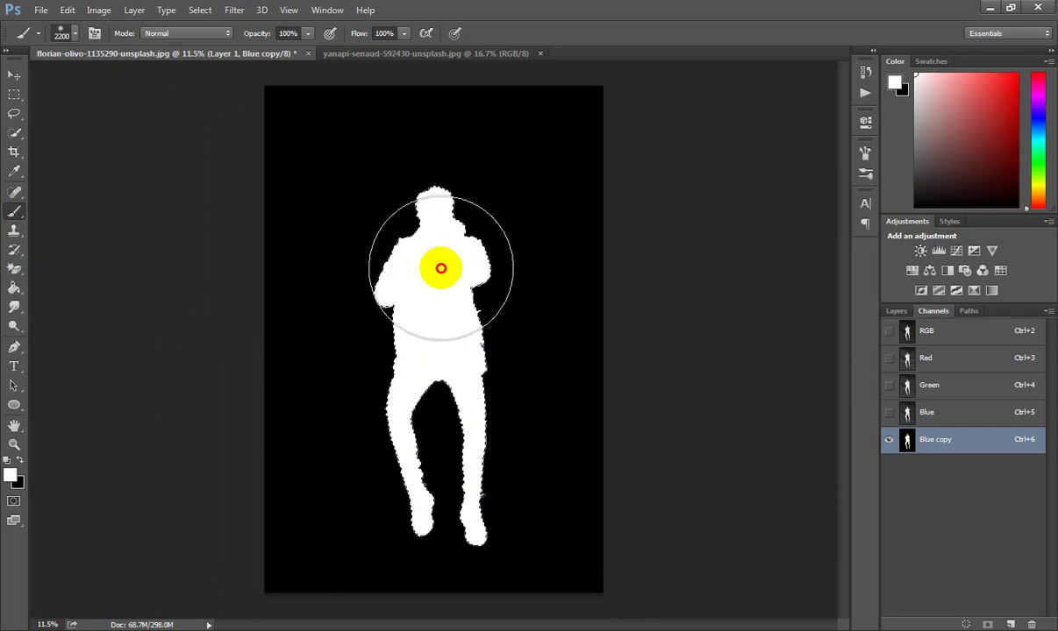
pyautogui.moveTo(478, 324)
pyautogui.mouseDown()
pyautogui.moveTo(443, 230)
pyautogui.moveTo(416, 401)
pyautogui.mouseUp()
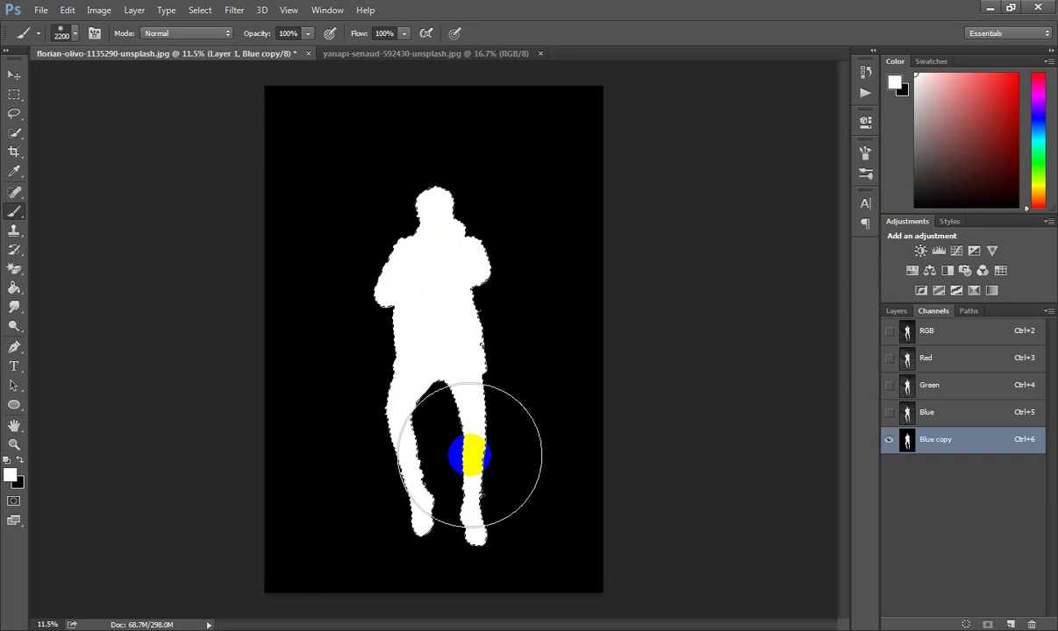
pyautogui.moveTo(470, 454); pyautogui.dragTo(481, 460)
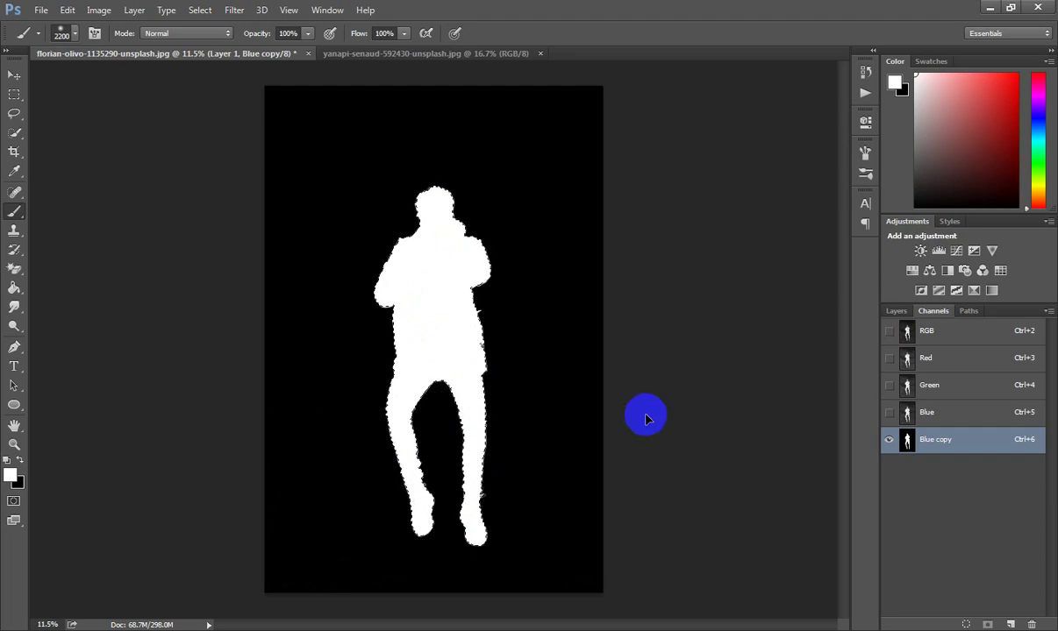
pyautogui.click(485, 283)
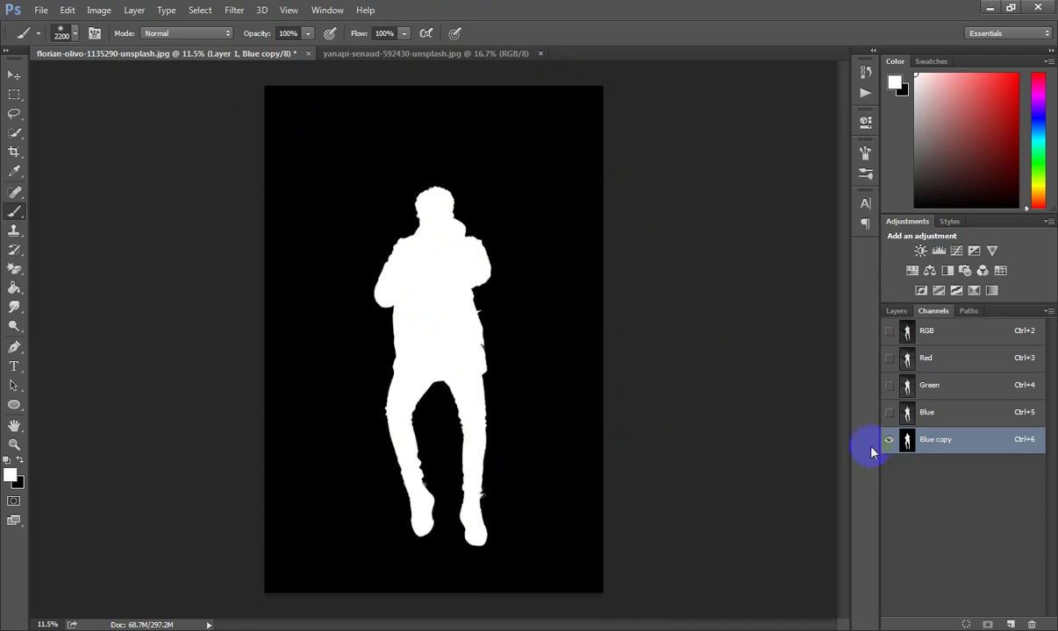
# Load Blue copy as a selection and add it as Layer 1's layer mask
pyautogui.keyDown('ctrl'); pyautogui.click(912, 448); pyautogui.keyUp('ctrl')
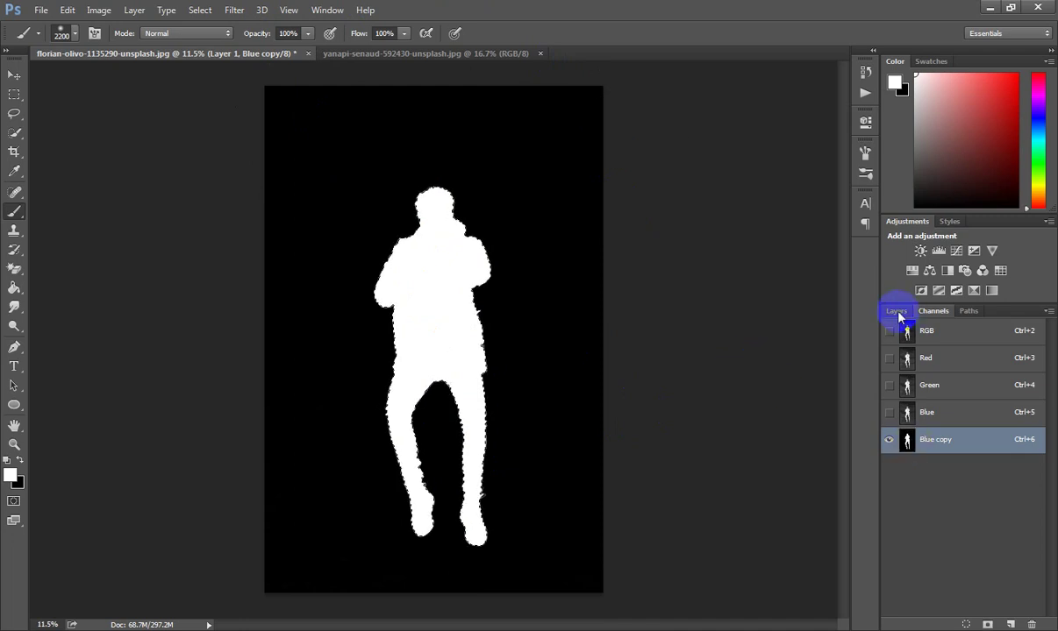
pyautogui.click(931, 335)
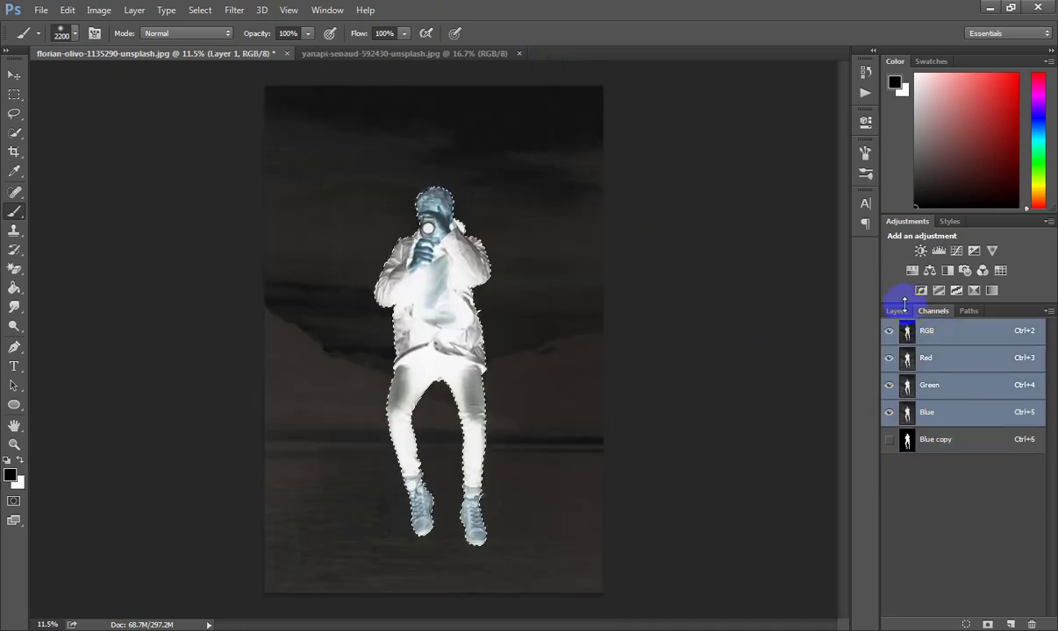
pyautogui.click(897, 310)
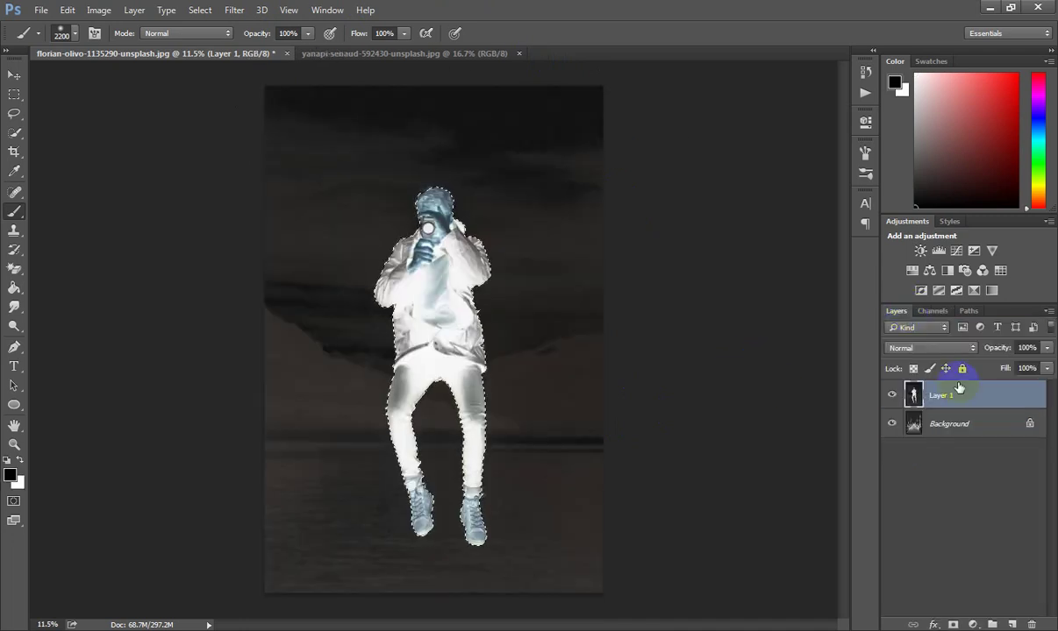
pyautogui.click(953, 624)
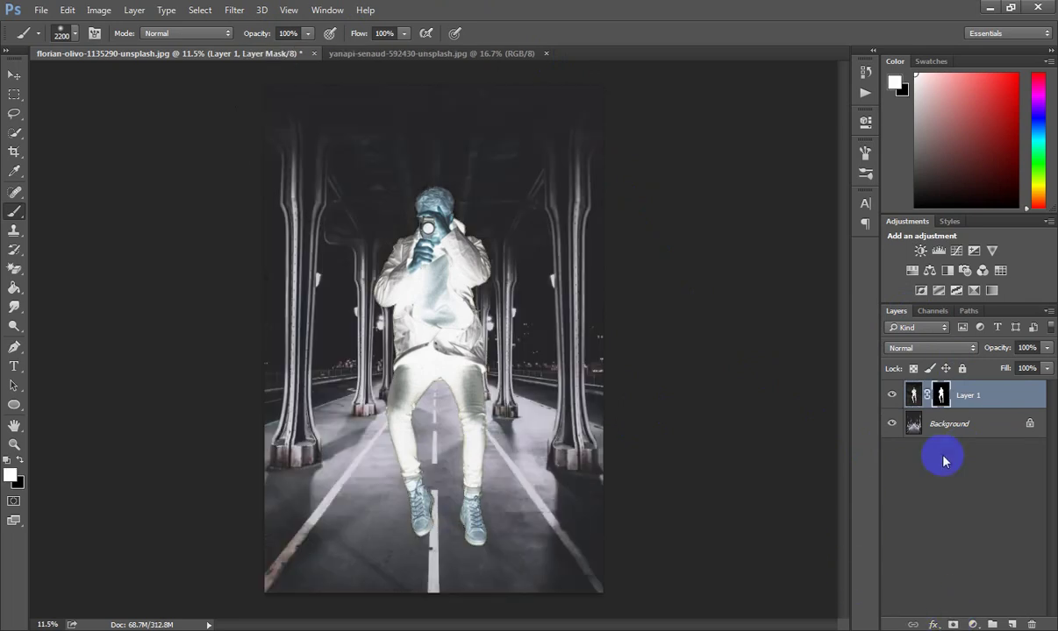
pyautogui.hotkey('ctrl', 'i')
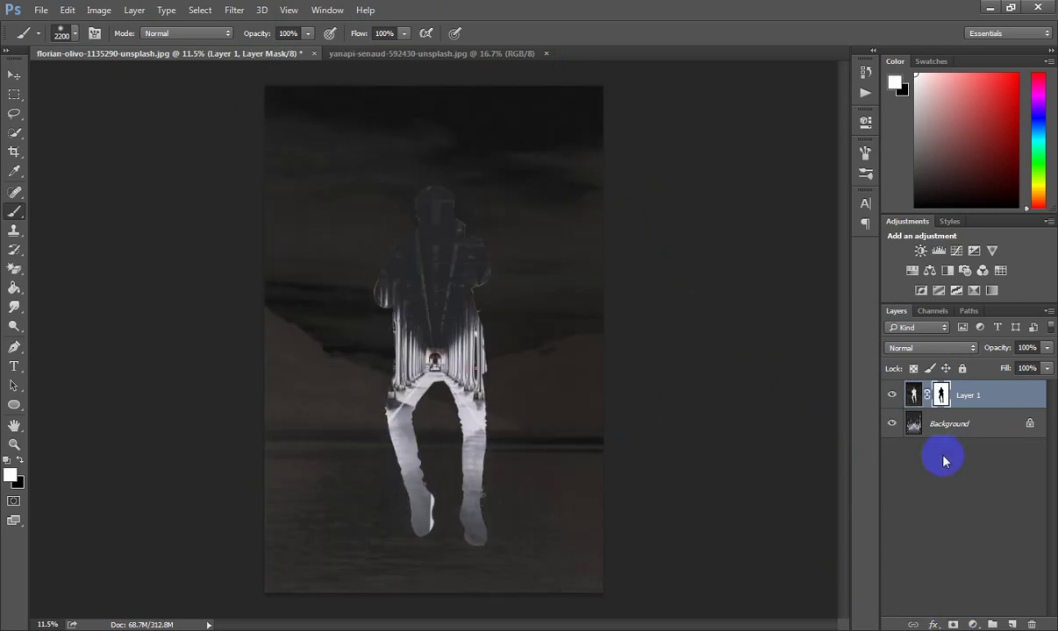
pyautogui.hotkey('ctrl', 'i')
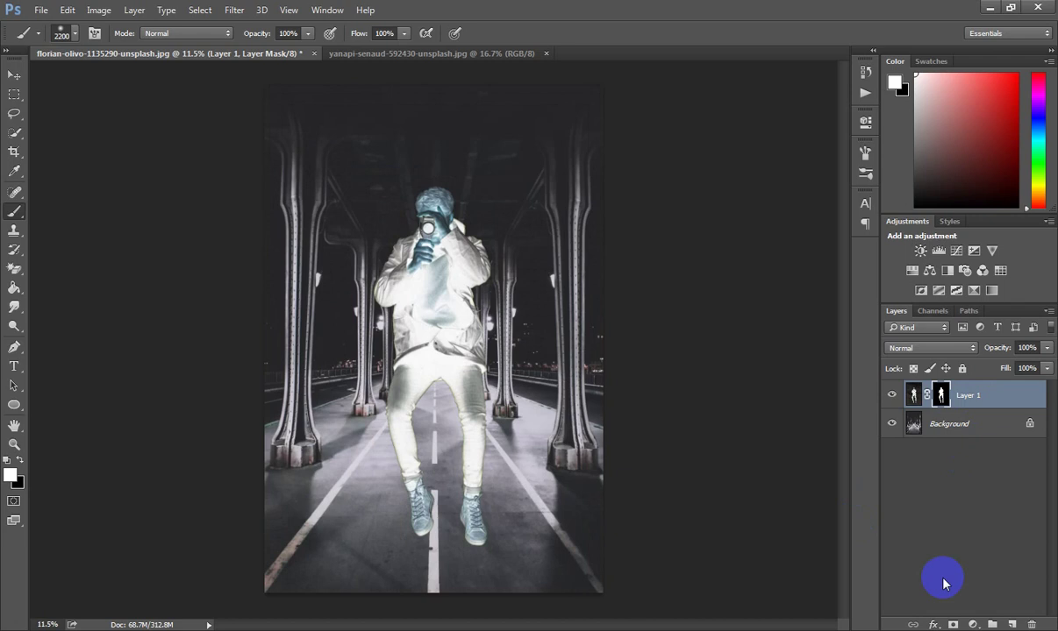
# Invert Layer 1's pixels back to normal colours, checking against the Background
pyautogui.click(891, 424)
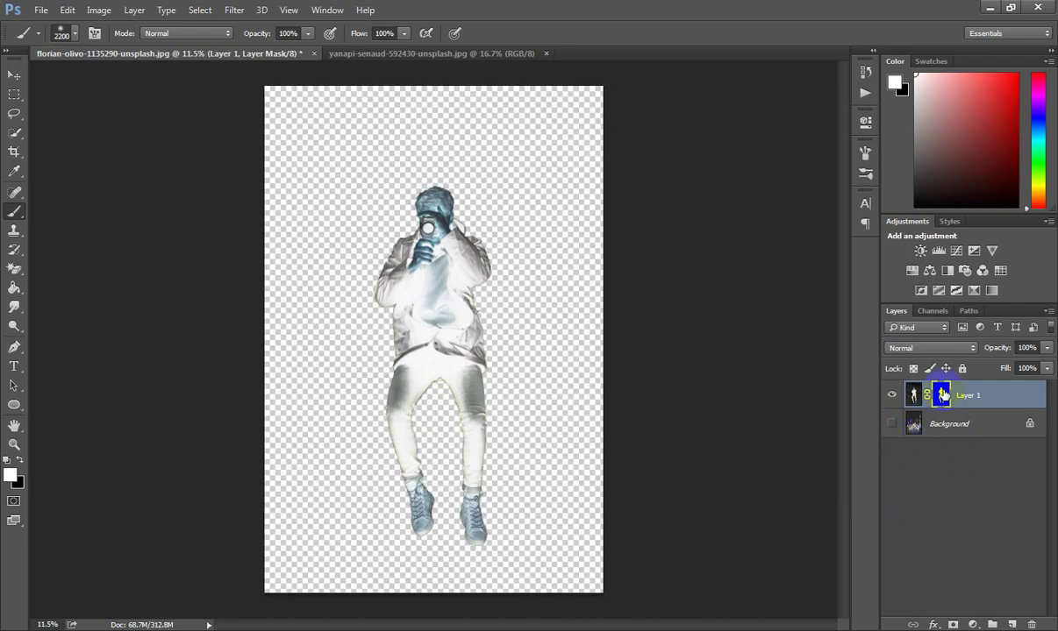
pyautogui.click(912, 396)
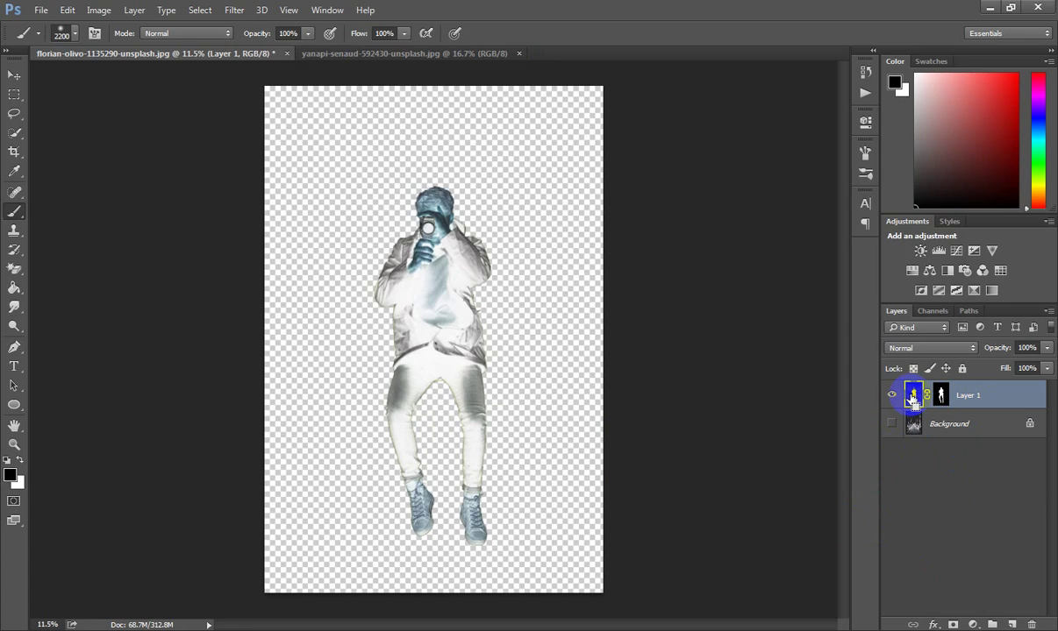
pyautogui.hotkey('ctrl', 'i')
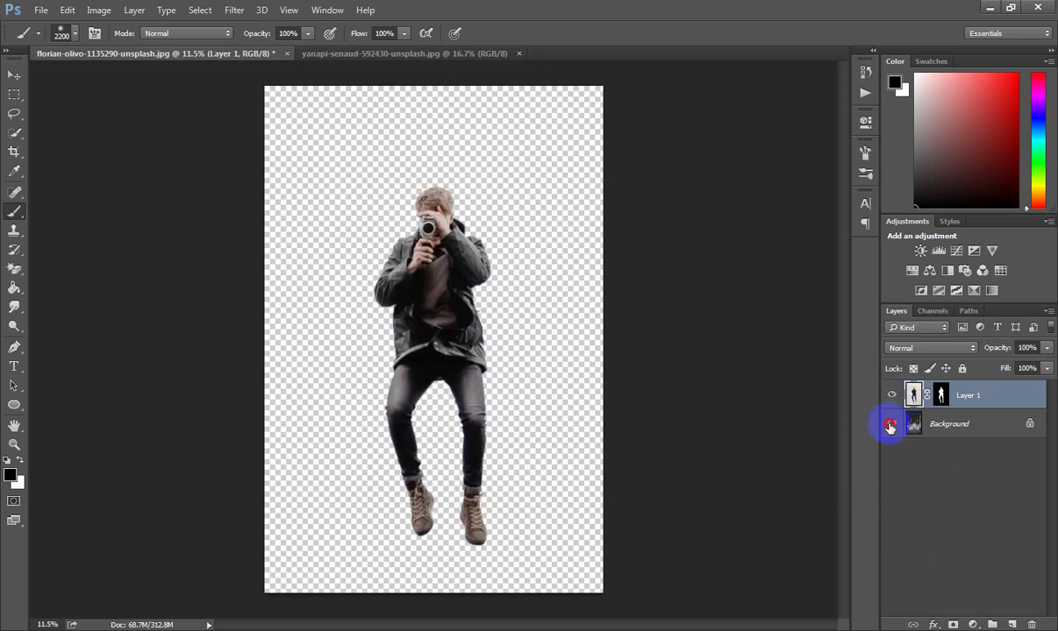
pyautogui.click(890, 425)
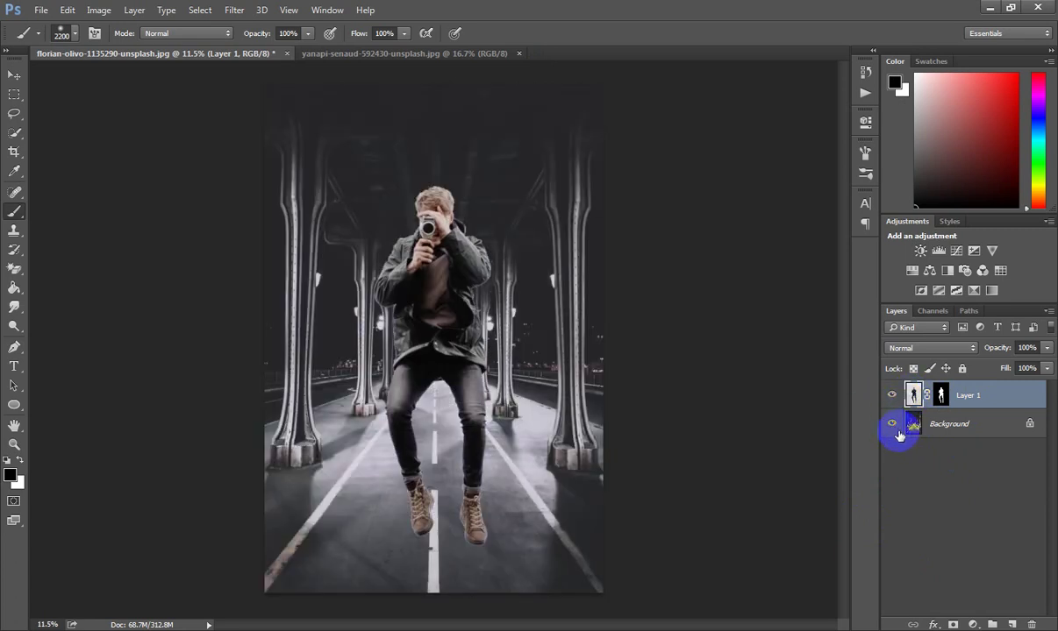
pyautogui.click(943, 434)
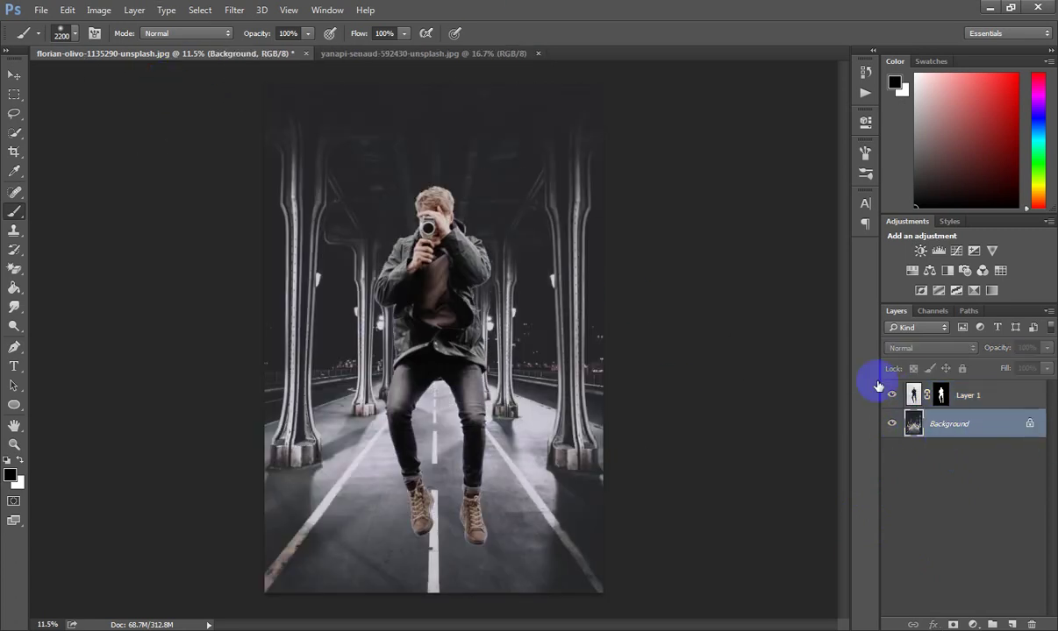
pyautogui.click(943, 398)
# Load the mask as a selection, inverse and expand it, then clear and deselect
pyautogui.keyDown('ctrl'); pyautogui.click(944, 399); pyautogui.keyUp('ctrl')
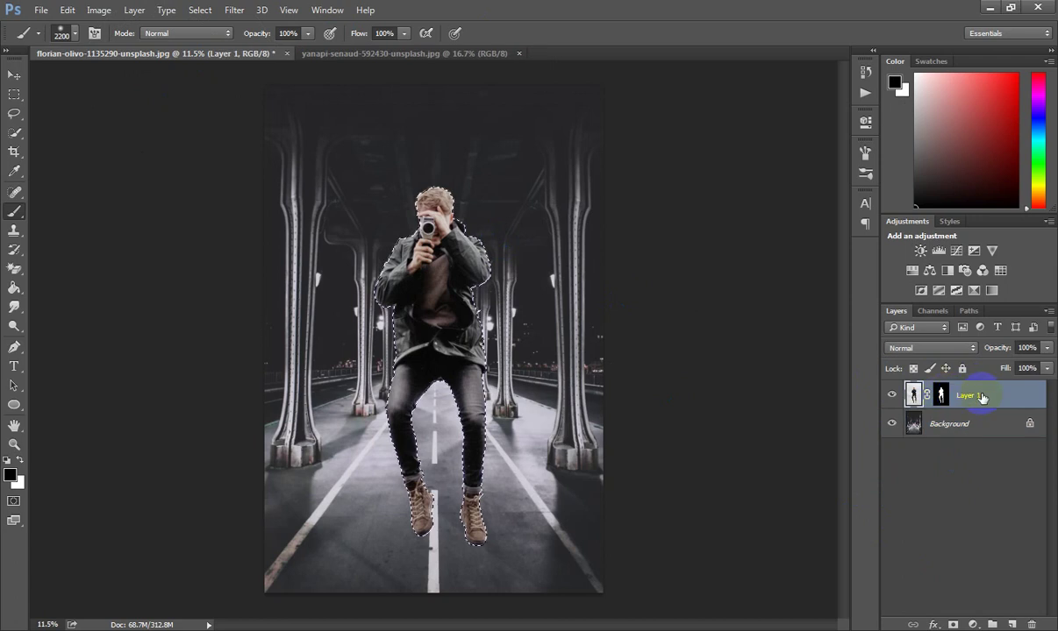
pyautogui.click(200, 10)
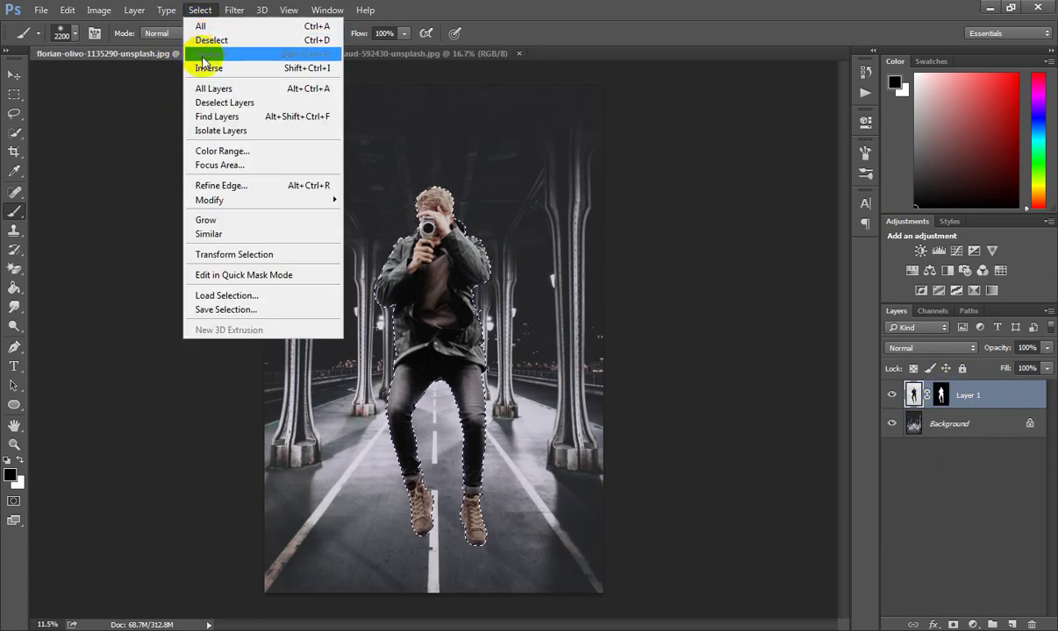
pyautogui.click(210, 67)
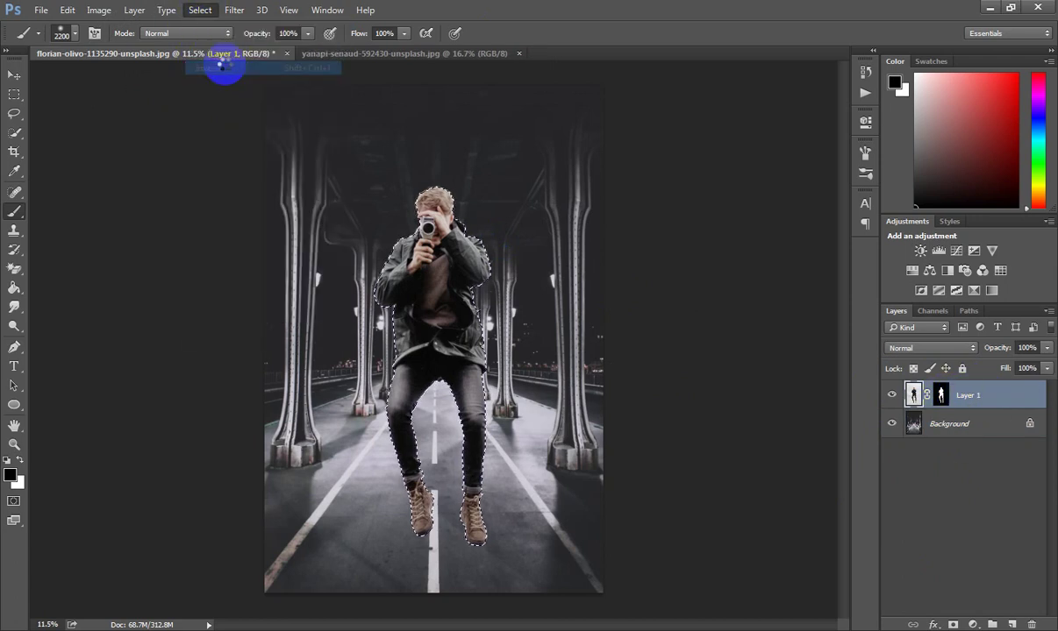
pyautogui.click(201, 10)
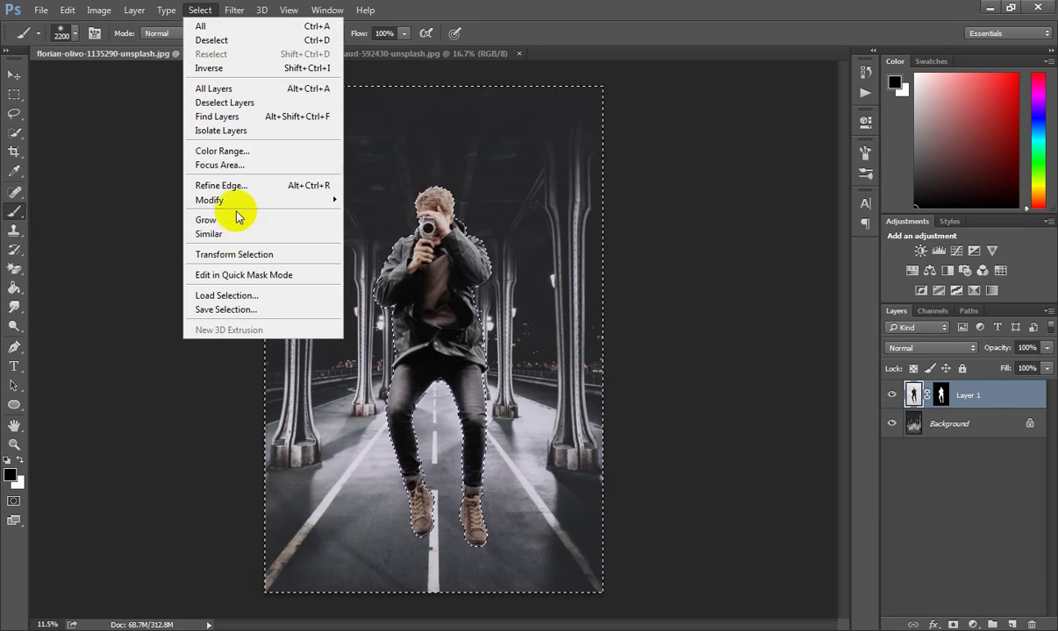
pyautogui.click(395, 228)
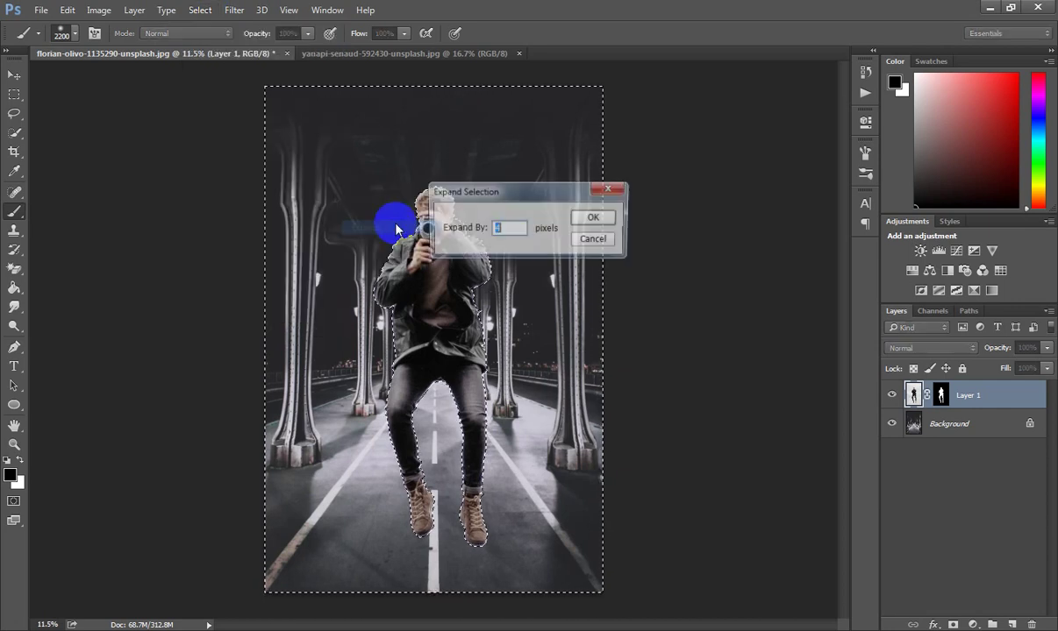
pyautogui.click(592, 217)
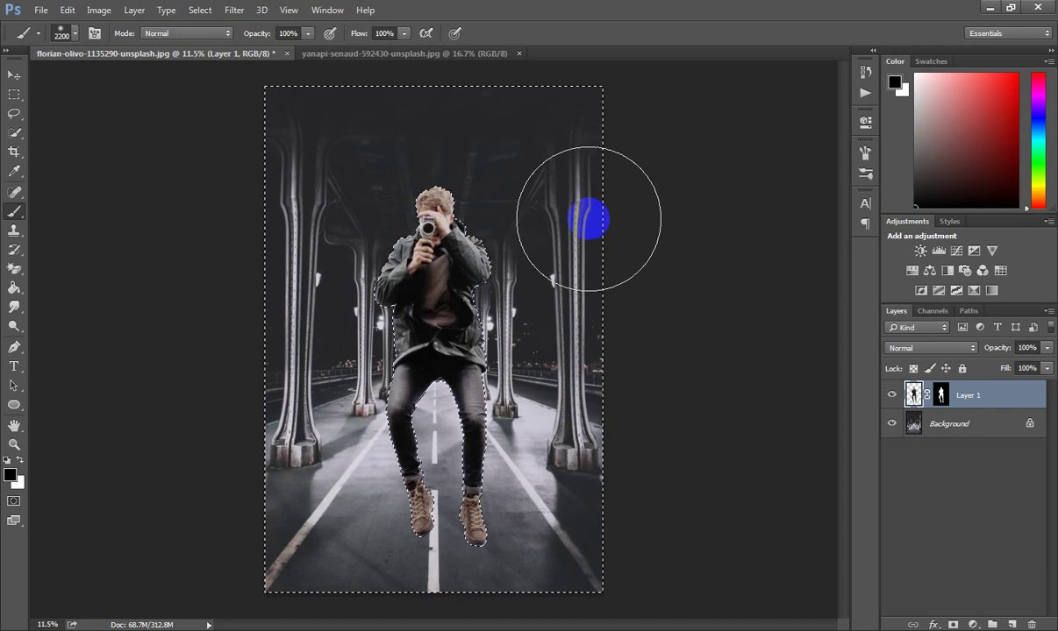
pyautogui.hotkey('ctrl', 'd')
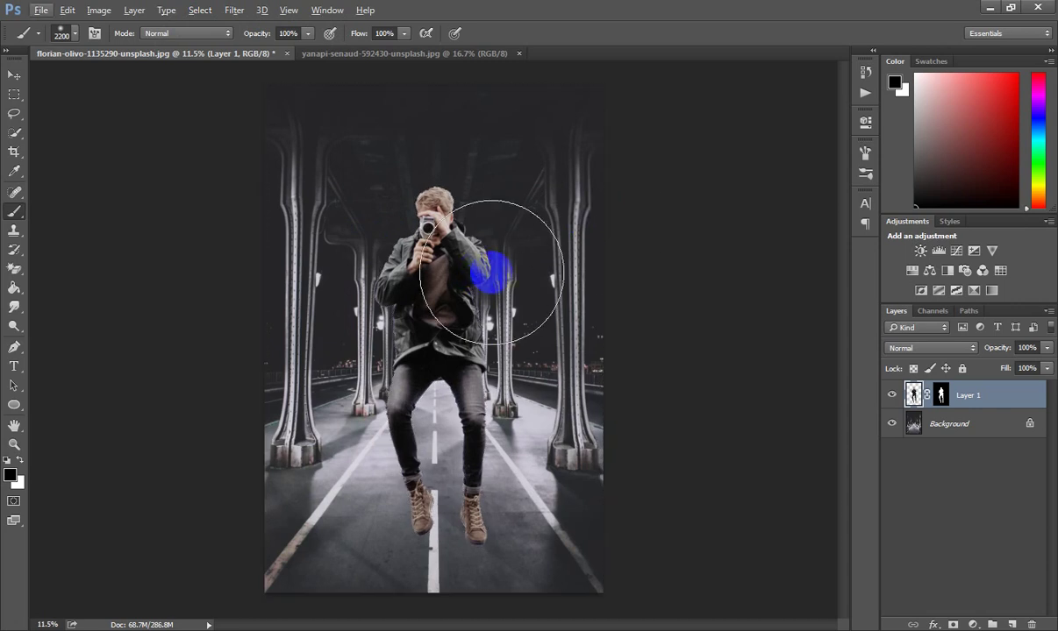
pyautogui.press('alt')
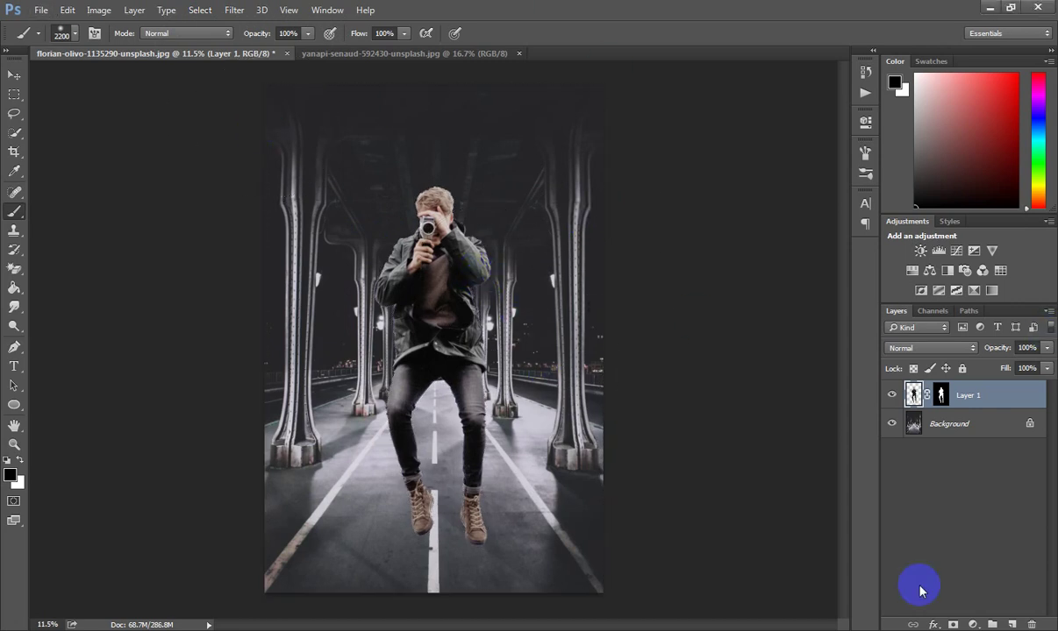
# Add an Exposure adjustment layer and move it beneath Layer 1
pyautogui.click(972, 625)
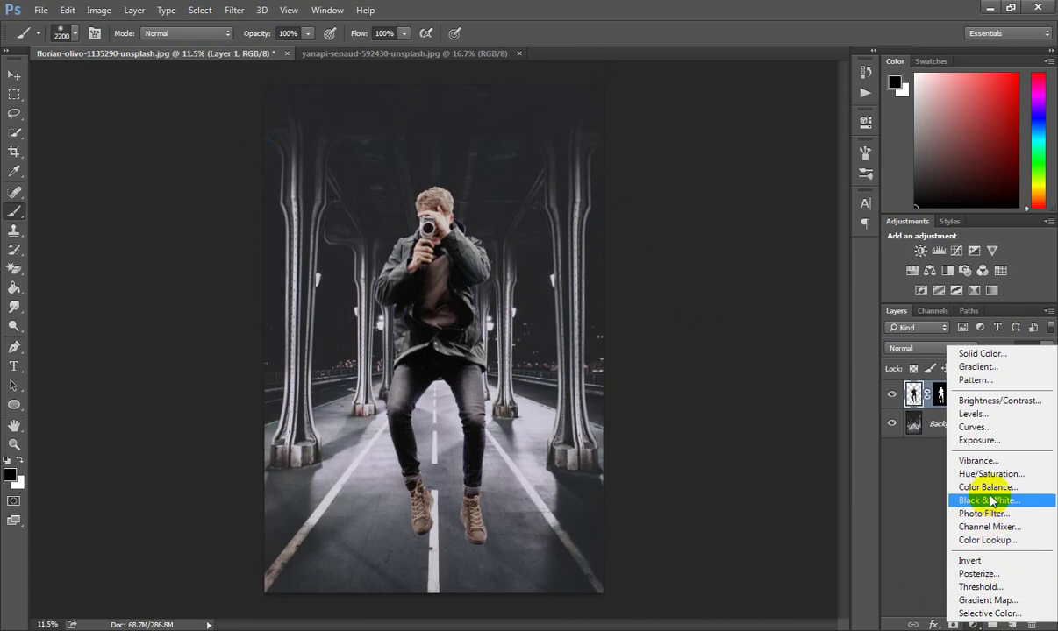
pyautogui.click(991, 441)
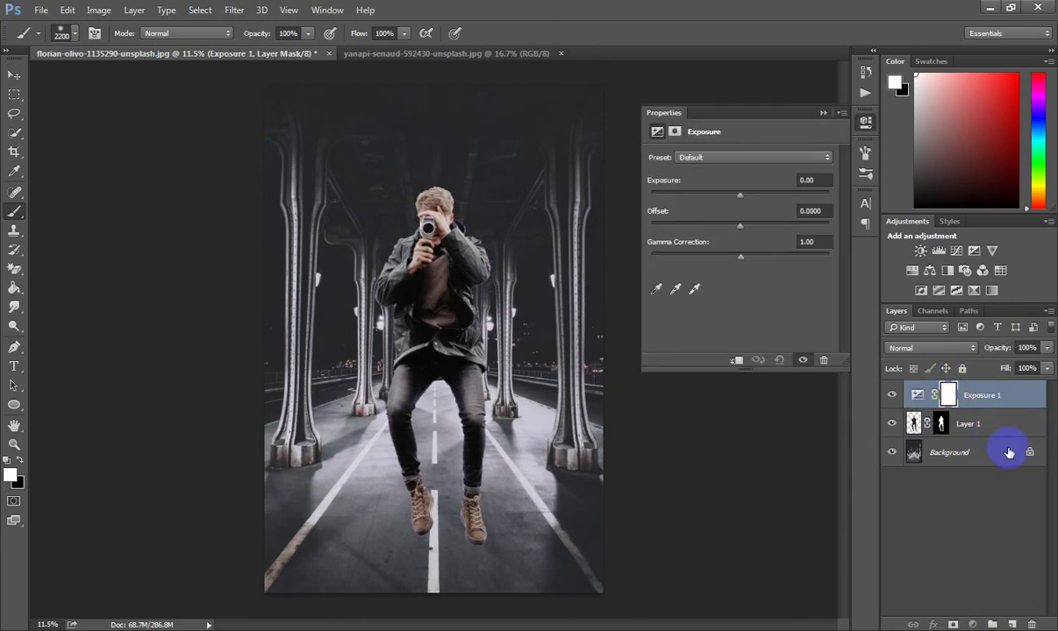
pyautogui.click(1028, 453)
pyautogui.moveTo(991, 397); pyautogui.dragTo(923, 426)
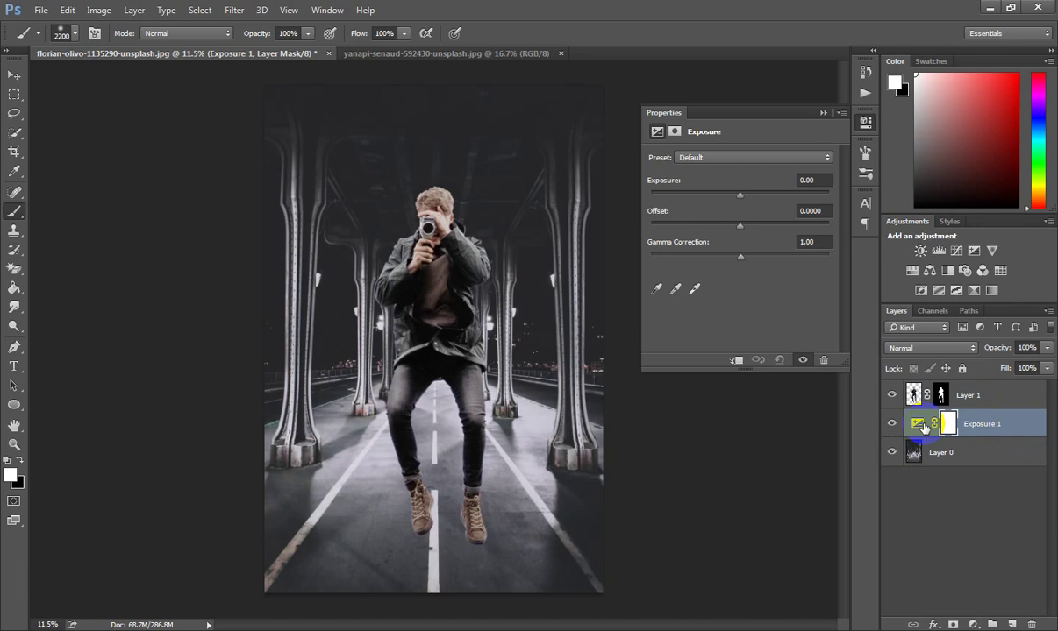
# Lower the Exposure 1 Offset to about -0.0105 to darken the underpass
pyautogui.click(918, 424)
pyautogui.click(809, 211)
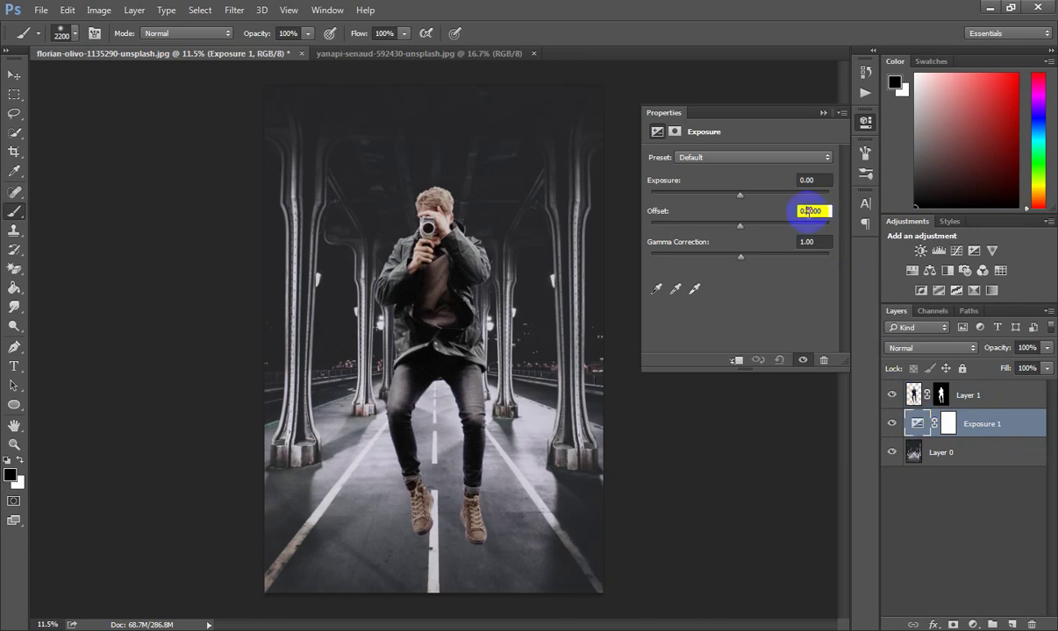
pyautogui.moveTo(741, 226); pyautogui.dragTo(738, 229)
pyautogui.click(814, 210)
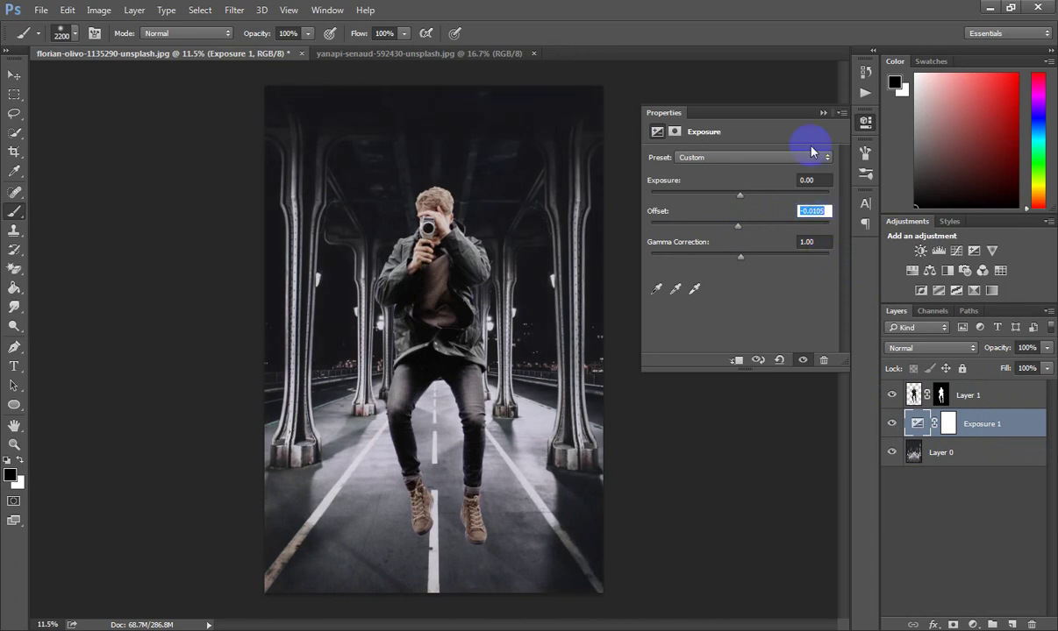
pyautogui.click(822, 113)
# Scale the jumping man on Layer 1 to about 52% and move him lower on the road
pyautogui.click(1025, 395)
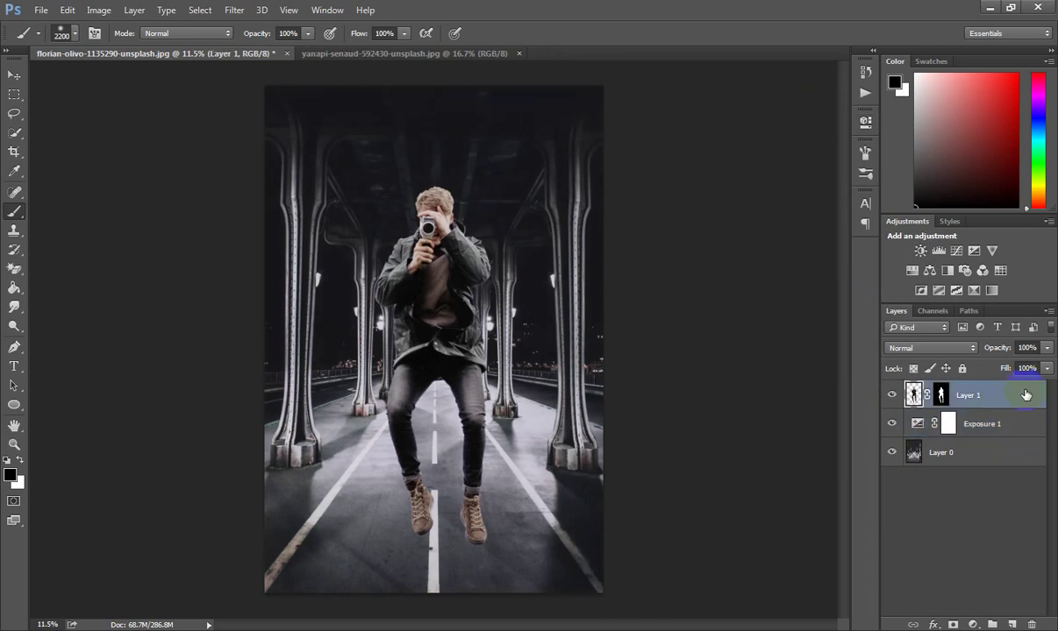
pyautogui.hotkey('ctrl', 't')
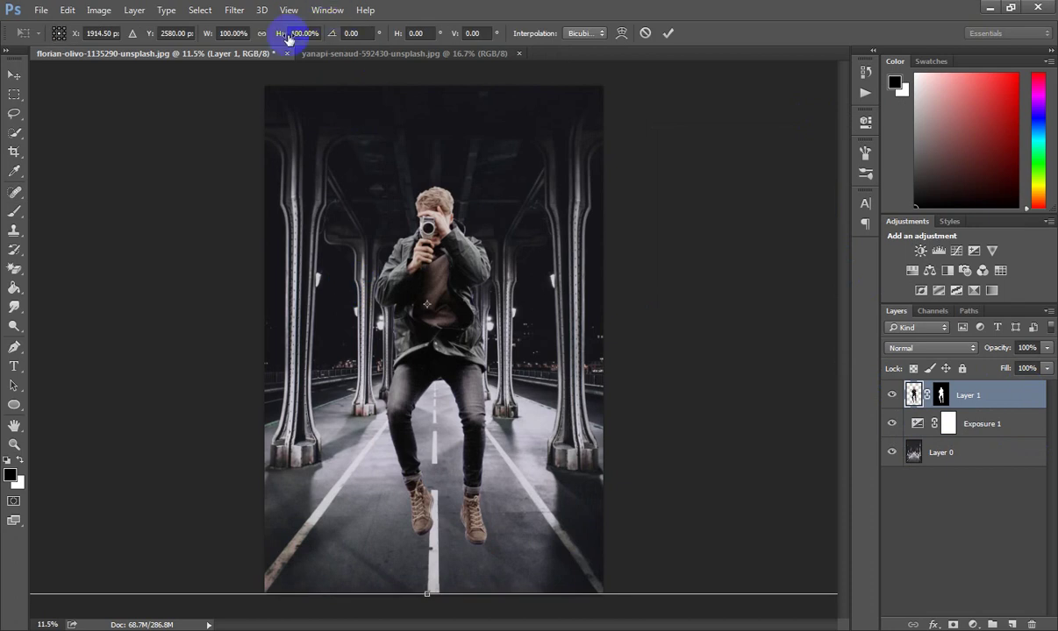
pyautogui.hotkey('ctrl', '0')
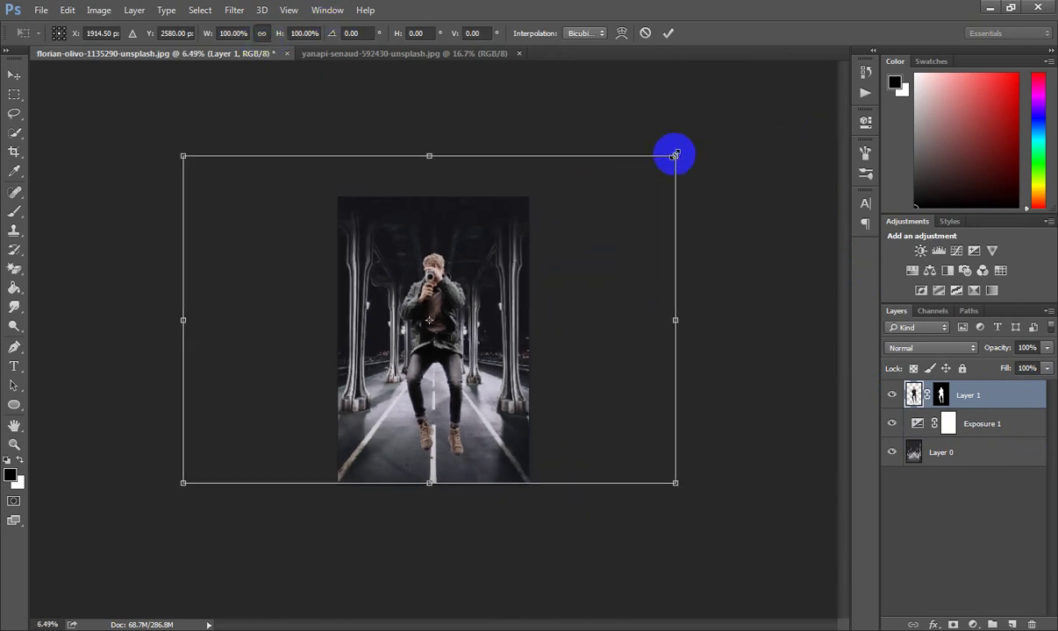
pyautogui.moveTo(677, 156); pyautogui.dragTo(548, 230)
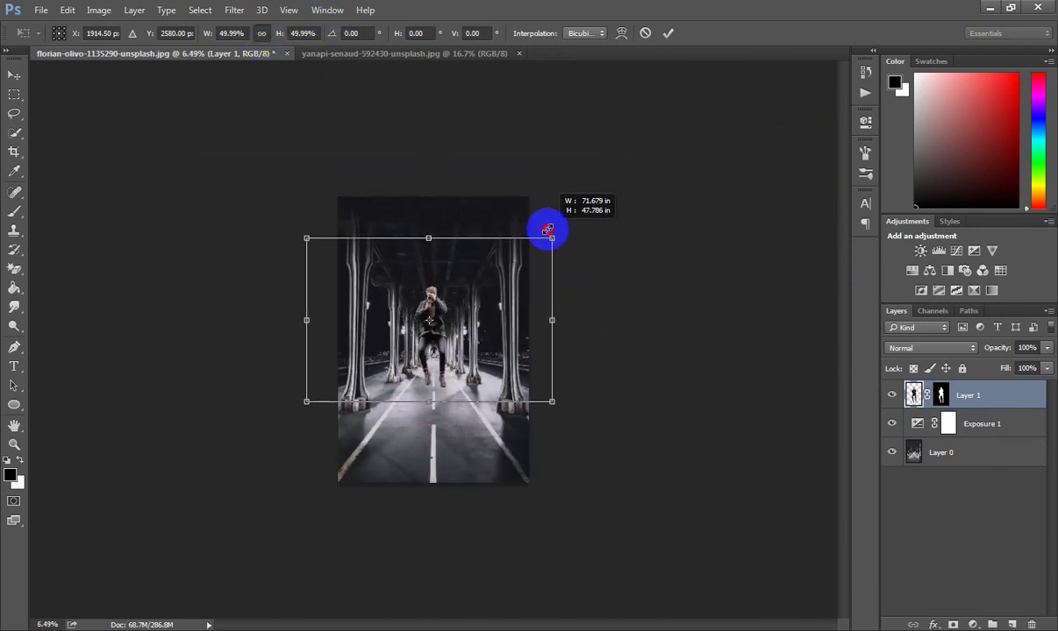
pyautogui.hotkey('ctrl', '0')
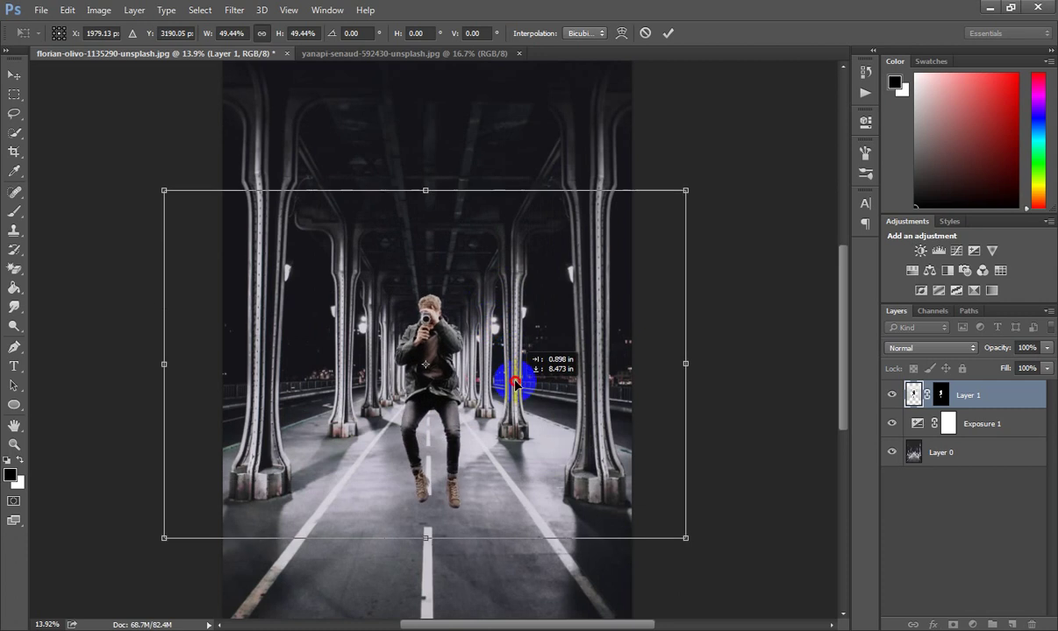
pyautogui.moveTo(507, 292); pyautogui.dragTo(516, 383)
pyautogui.scroll(-4, 516, 383)
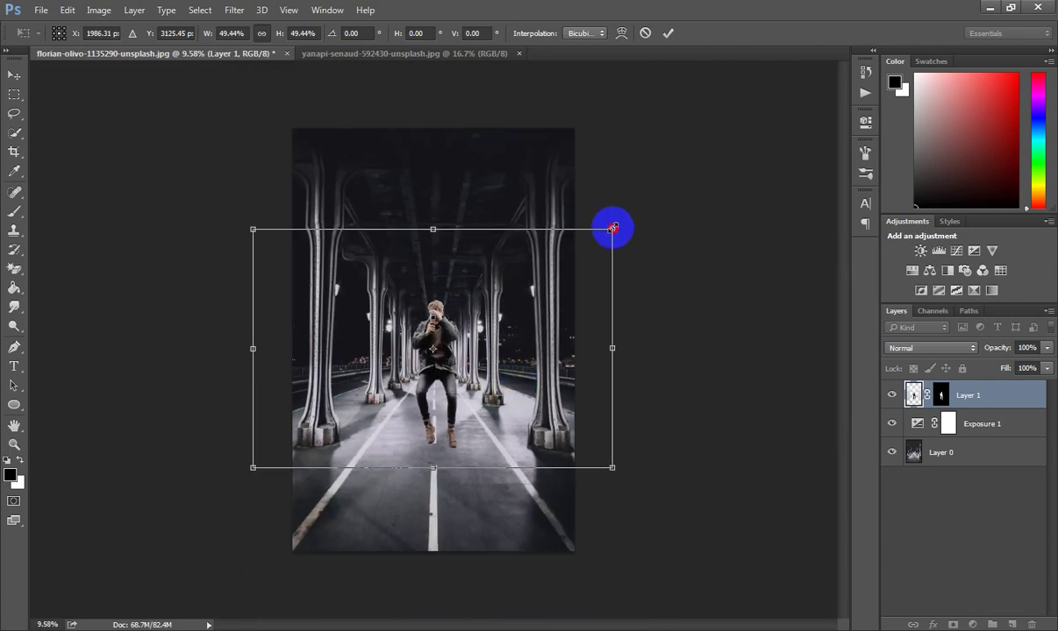
pyautogui.moveTo(612, 228); pyautogui.dragTo(623, 223)
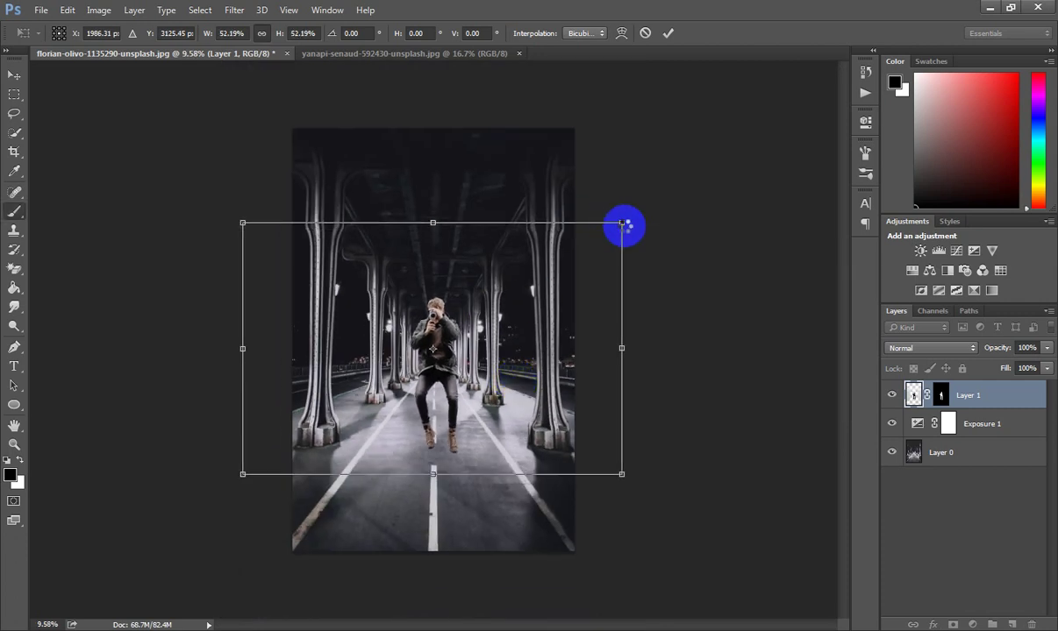
pyautogui.press('Return')
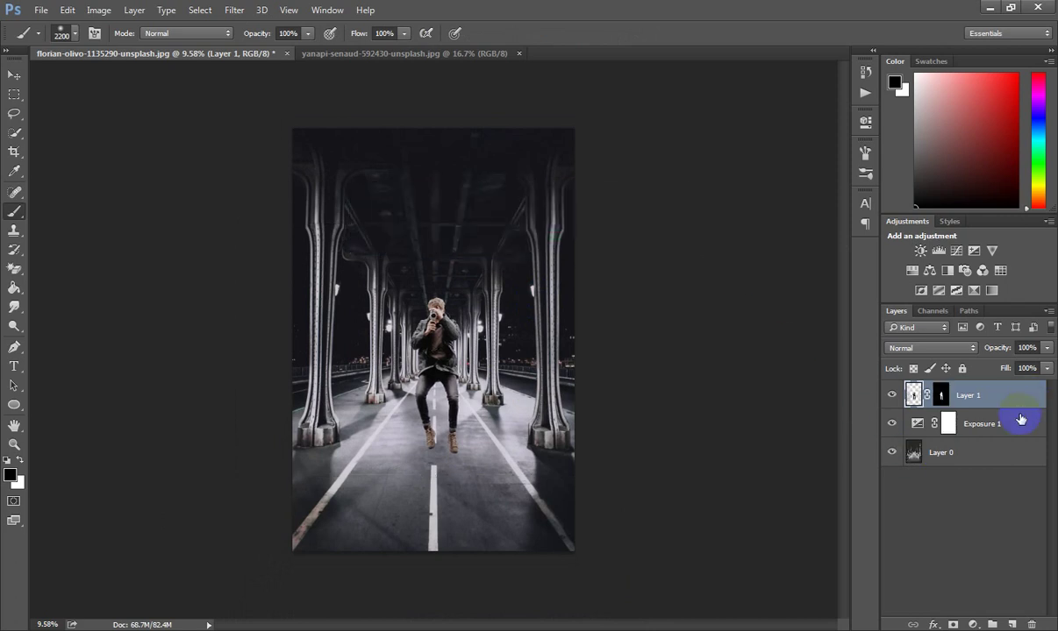
# Delete the Exposure 1 layer and duplicate the Layer 0 bridge background
pyautogui.click(1027, 426)
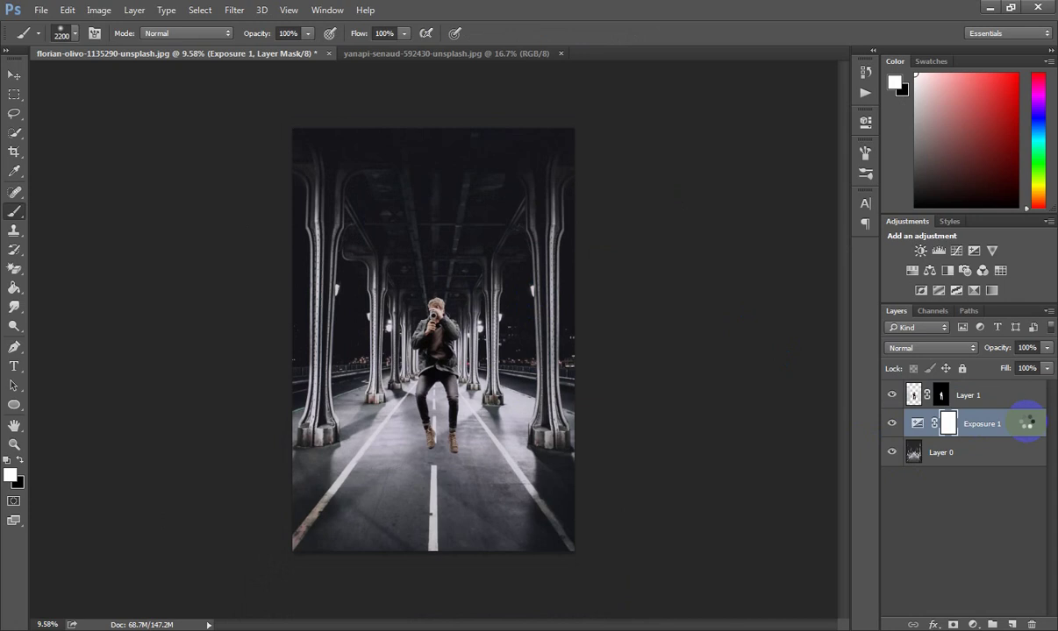
pyautogui.press('Delete')
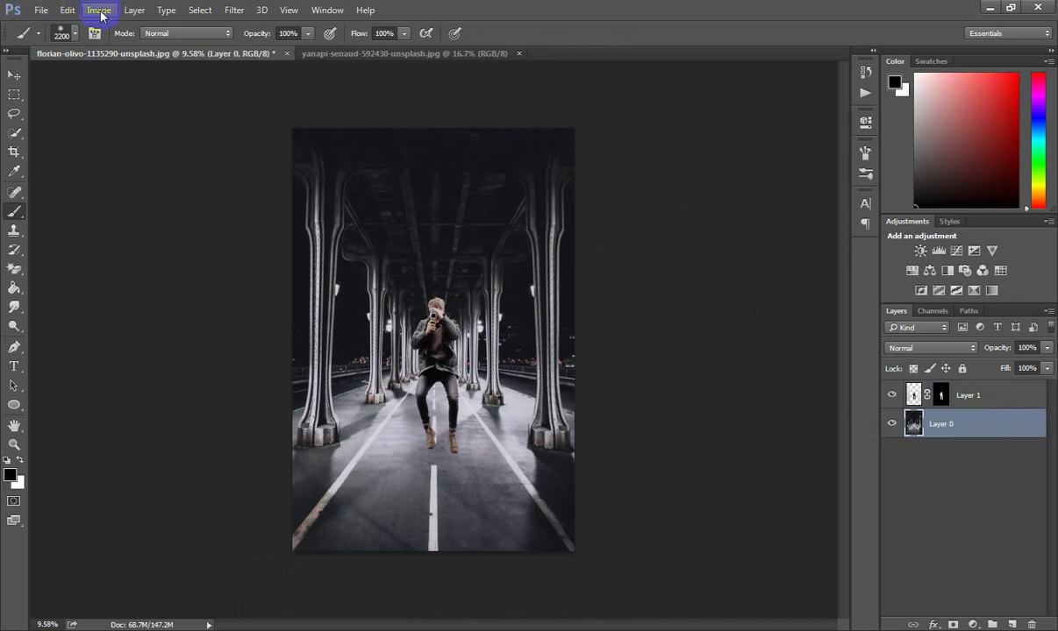
pyautogui.hotkey('ctrl', 'j')
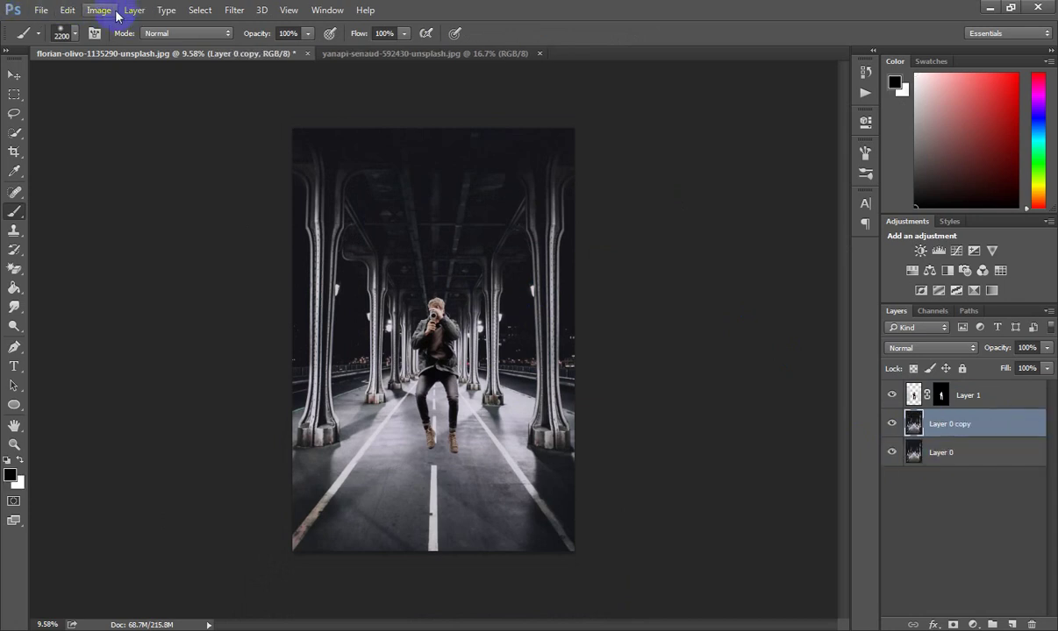
# Apply a Zoom Radial Blur of amount 16 to the Layer 0 copy
pyautogui.click(234, 11)
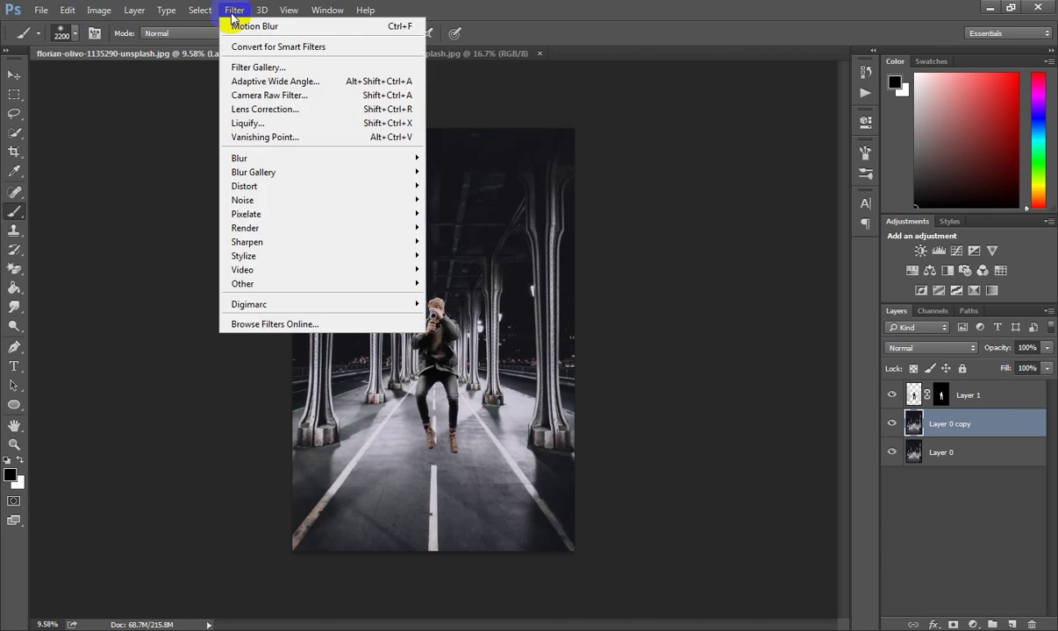
pyautogui.moveTo(263, 158)
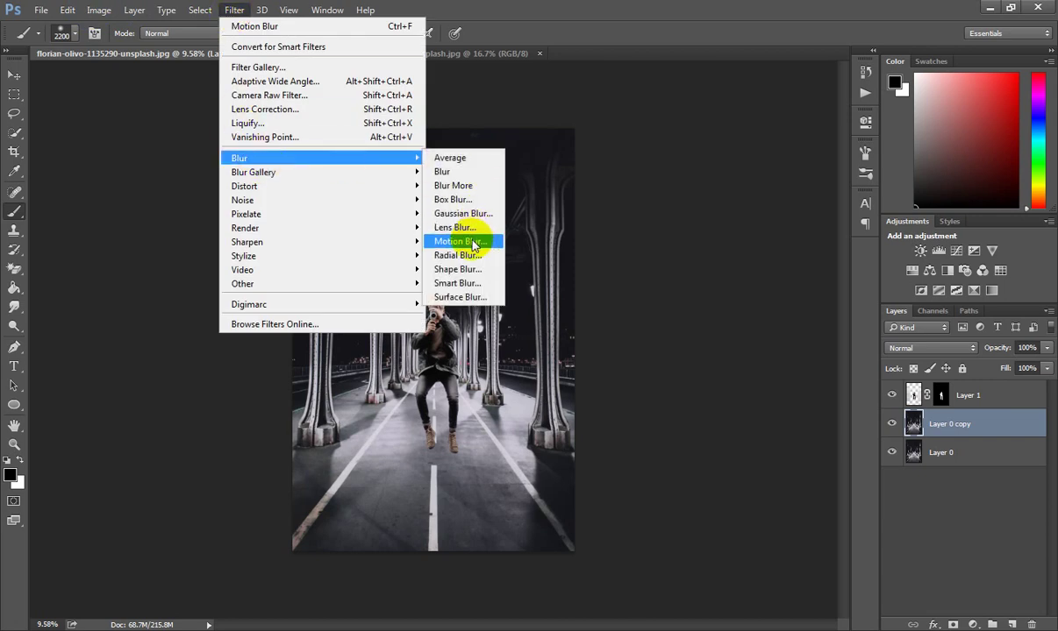
pyautogui.click(472, 242)
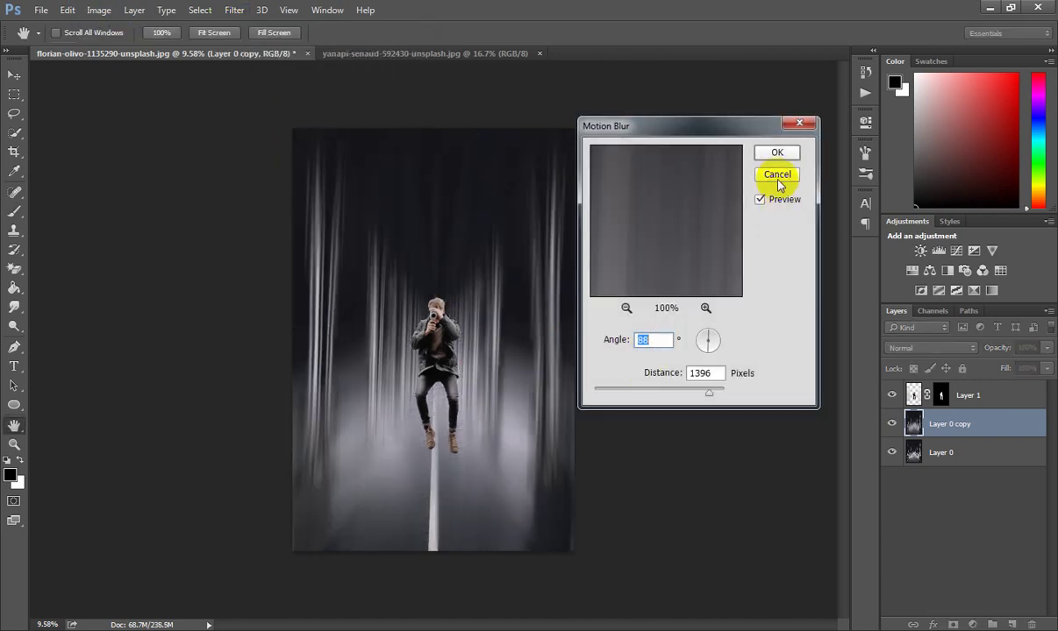
pyautogui.click(777, 177)
pyautogui.click(234, 11)
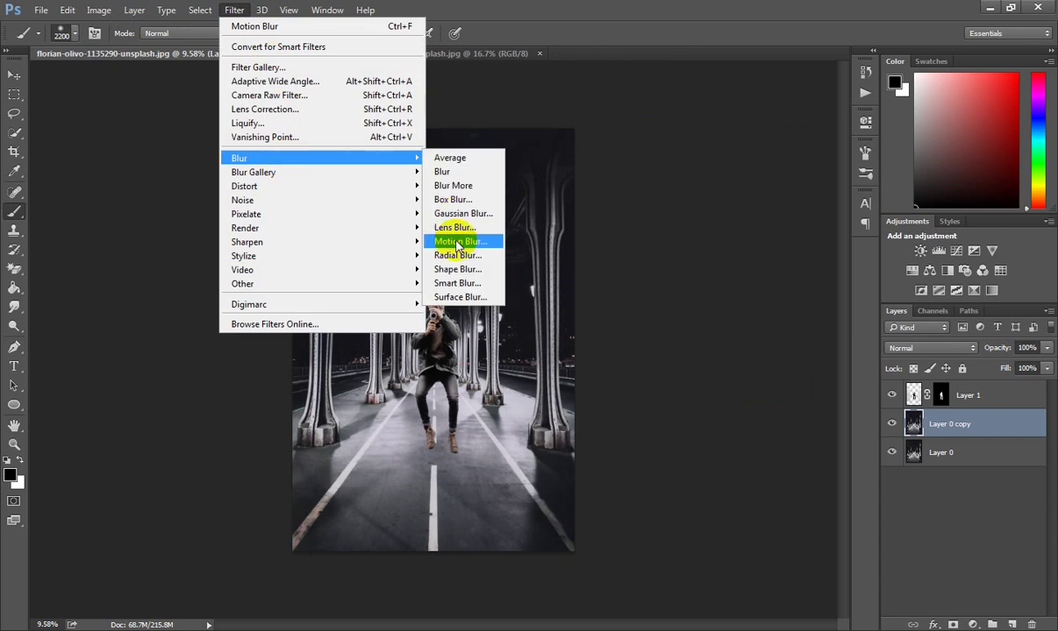
pyautogui.click(456, 255)
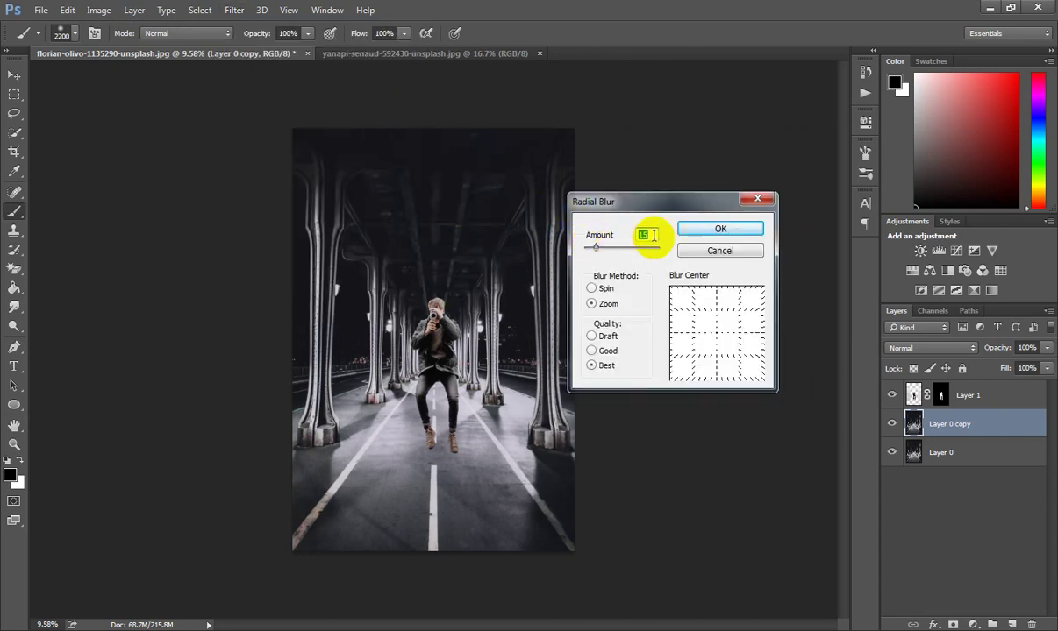
pyautogui.click(710, 228)
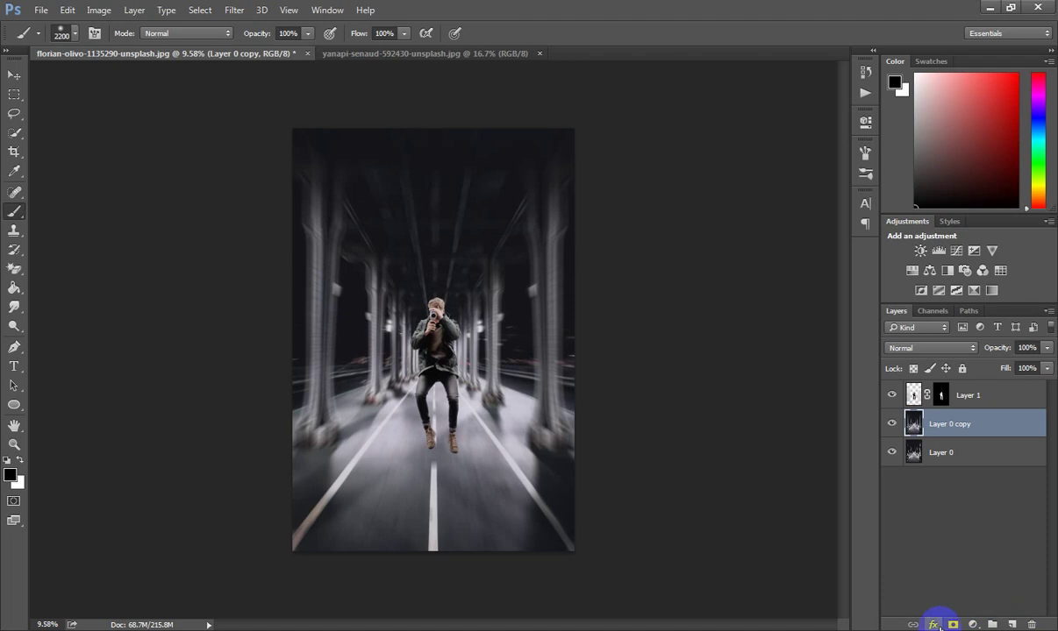
# Mask Layer 0 copy, painting black around the man so the centre stays sharp
pyautogui.click(951, 624)
pyautogui.scroll(1, 472, 353)
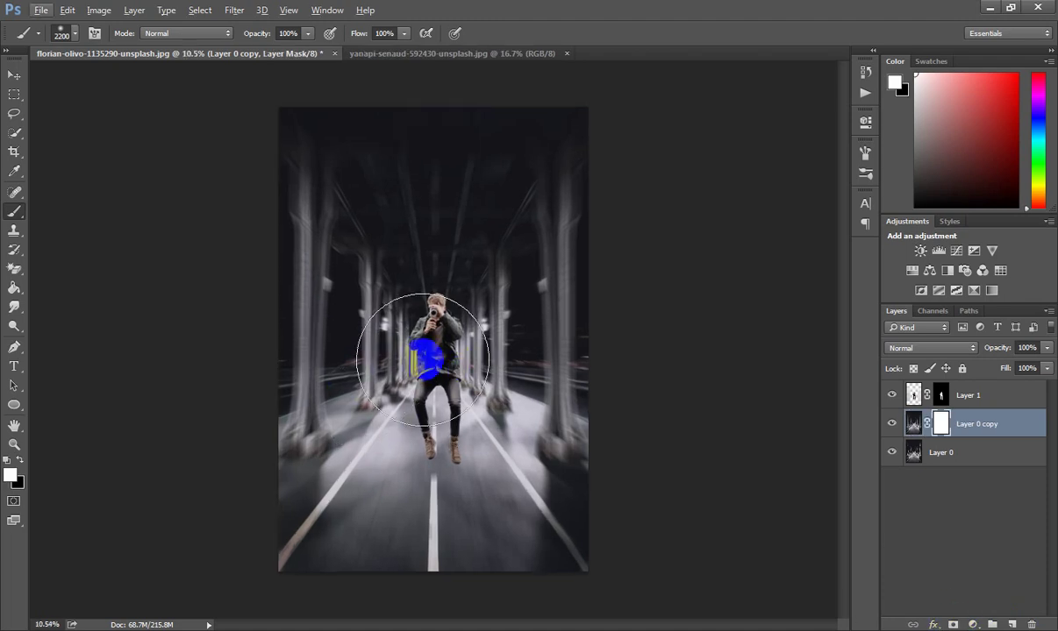
pyautogui.click(432, 370)
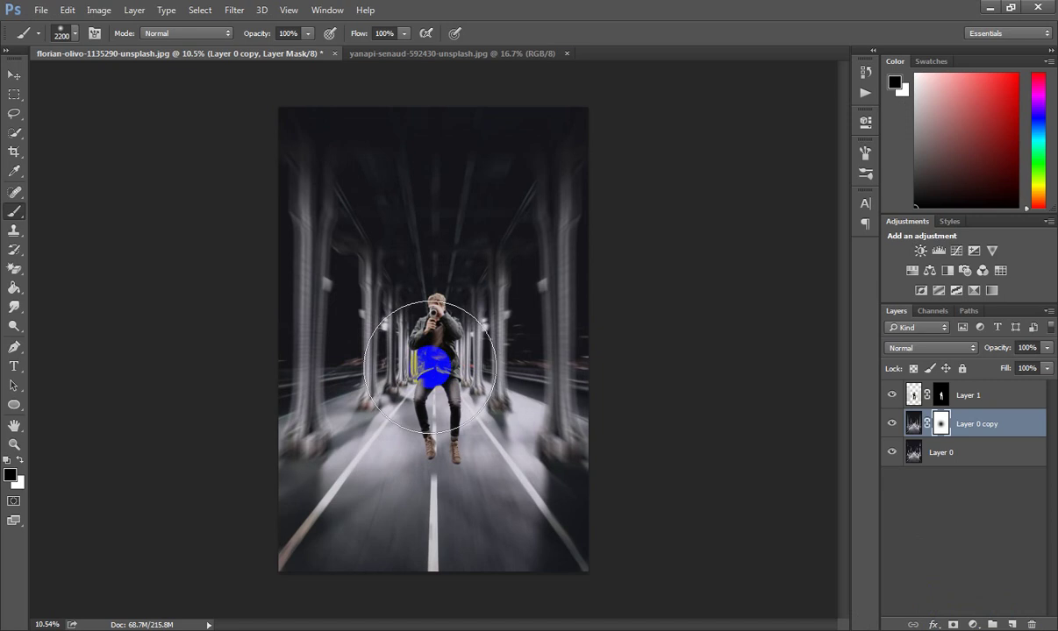
pyautogui.moveTo(430, 367); pyautogui.dragTo(476, 533)
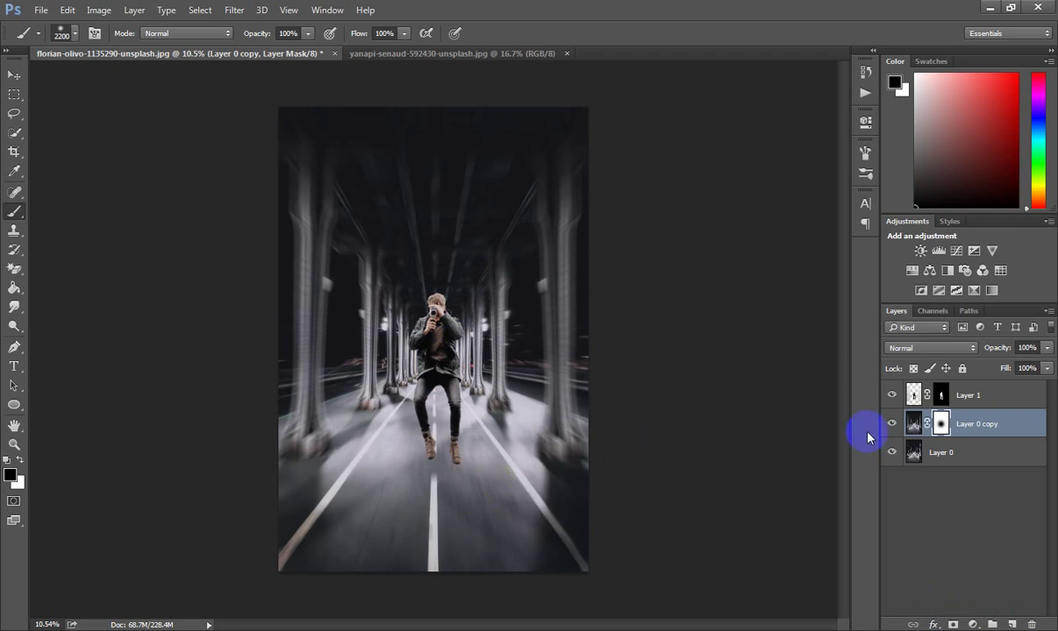
# Duplicate the man's layer, discard the copy's mask, and flip the copy vertically
pyautogui.click(914, 392)
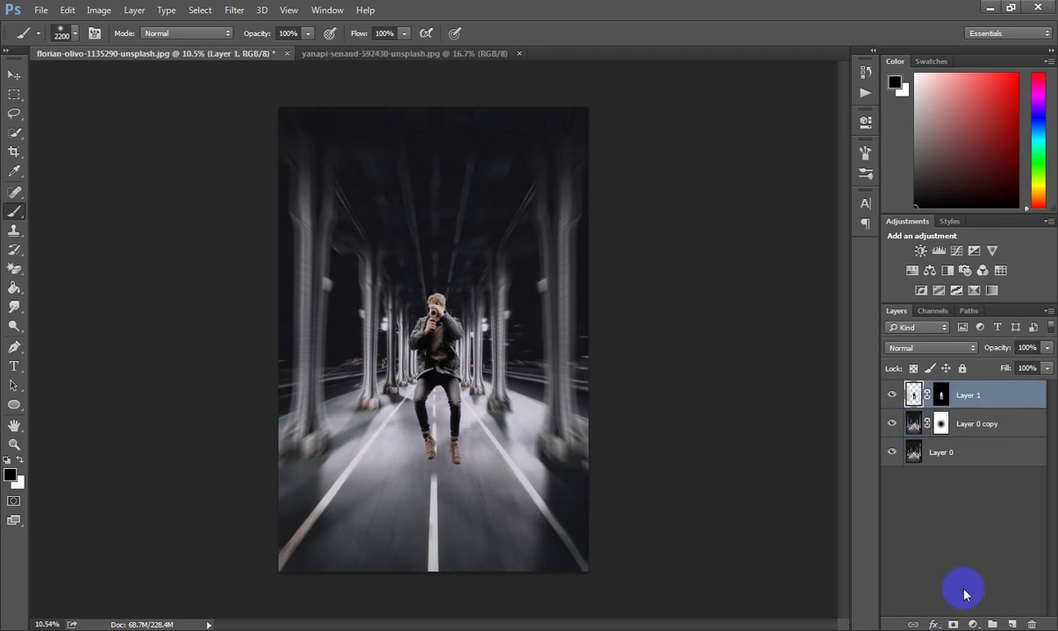
pyautogui.hotkey('ctrl', 'j')
pyautogui.moveTo(959, 420); pyautogui.dragTo(1031, 619)
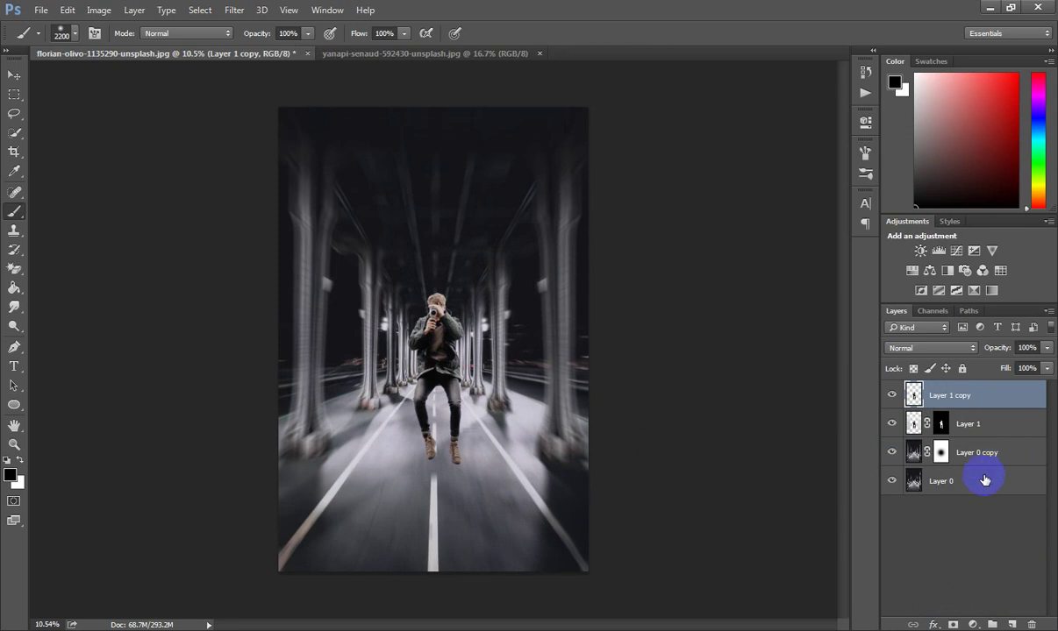
pyautogui.hotkey('ctrl', 't')
pyautogui.rightClick(427, 394)
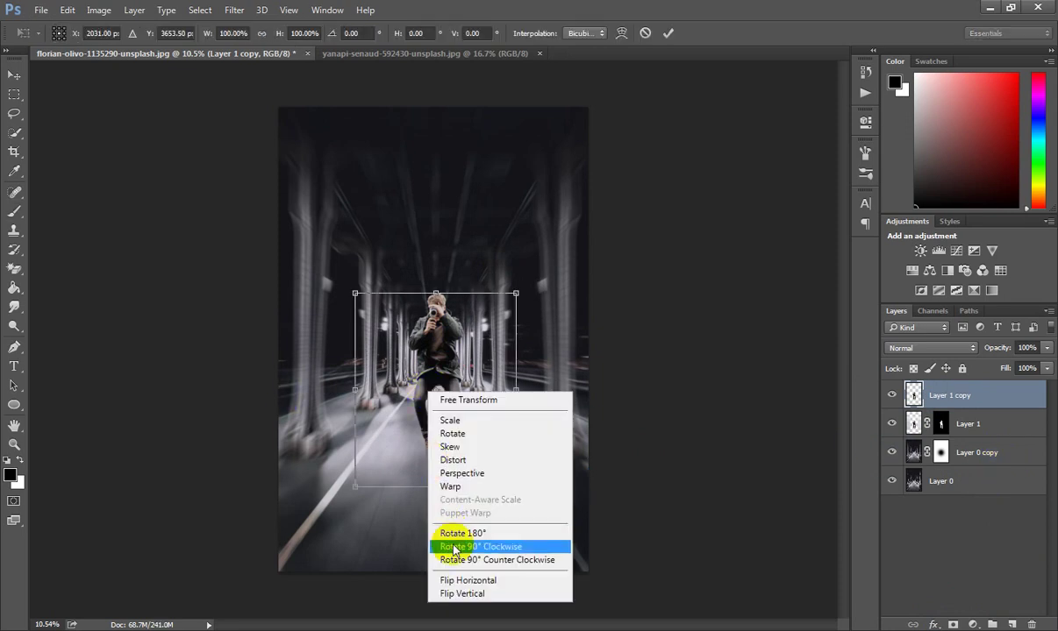
pyautogui.click(487, 596)
# Nudge the flipped copy down until it sits beneath the man's feet, then commit
pyautogui.hotkey('shift', 'Down')
pyautogui.hotkey('shift', 'Down')
pyautogui.hotkey('shift', 'Down')
pyautogui.hotkey('shift', 'Down')
pyautogui.hotkey('shift', 'Down')
pyautogui.hotkey('shift', 'Down')
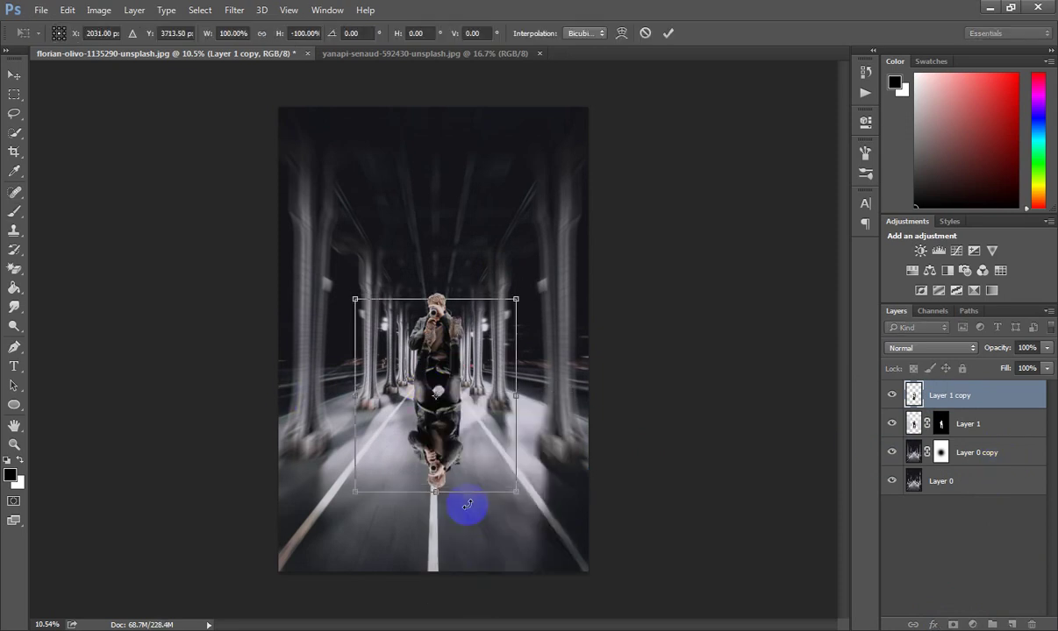
pyautogui.hotkey('shift', 'Down')
pyautogui.hotkey('shift', 'Down')
pyautogui.hotkey('shift', 'Down')
pyautogui.hotkey('shift', 'Down')
pyautogui.hotkey('shift', 'Down')
pyautogui.hotkey('shift', 'Down')
pyautogui.hotkey('shift', 'Down')
pyautogui.hotkey('shift', 'Down')
pyautogui.hotkey('shift', 'Down')
pyautogui.hotkey('shift', 'Down')
pyautogui.hotkey('shift', 'Down')
pyautogui.hotkey('shift', 'Down')
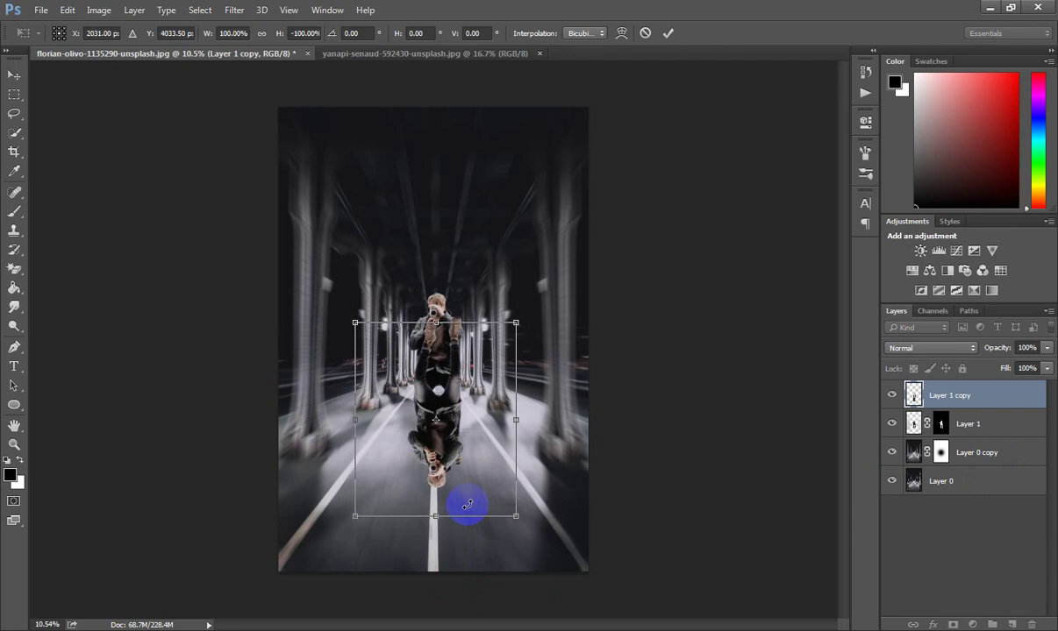
pyautogui.hotkey('shift', 'Down')
pyautogui.hotkey('shift', 'Down')
pyautogui.hotkey('shift', 'Down')
pyautogui.hotkey('shift', 'Down')
pyautogui.hotkey('shift', 'Down')
pyautogui.hotkey('shift', 'Down')
pyautogui.hotkey('shift', 'Down')
pyautogui.hotkey('shift', 'Down')
pyautogui.hotkey('shift', 'Down')
pyautogui.hotkey('shift', 'Down')
pyautogui.hotkey('shift', 'Down')
pyautogui.hotkey('shift', 'Down')
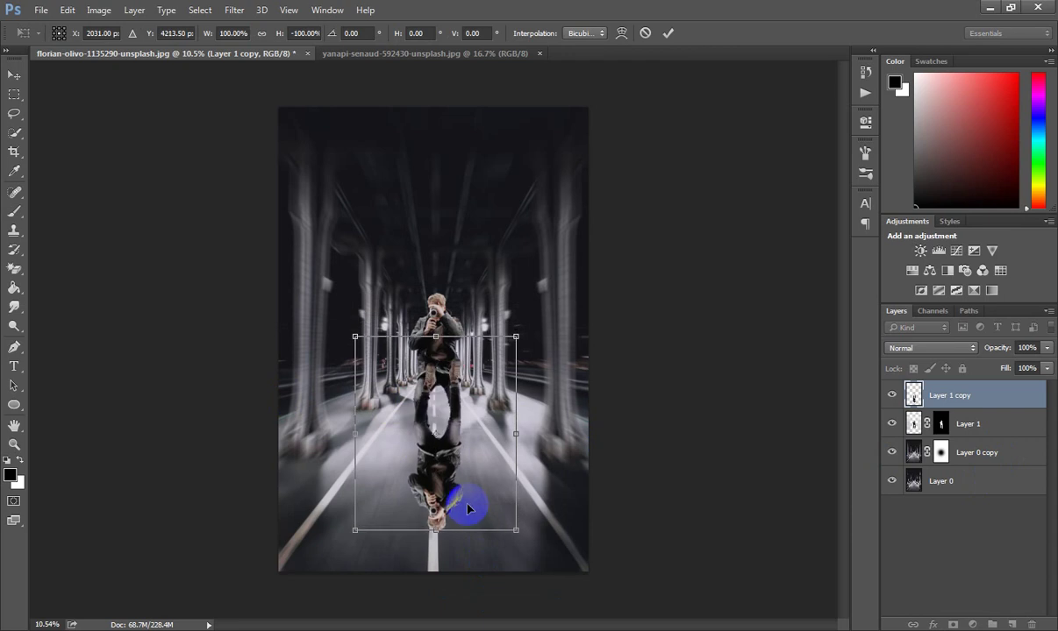
pyautogui.hotkey('shift', 'Down')
pyautogui.hotkey('shift', 'Down')
pyautogui.hotkey('shift', 'Down')
pyautogui.hotkey('shift', 'Down')
pyautogui.hotkey('shift', 'Down')
pyautogui.hotkey('shift', 'Down')
pyautogui.hotkey('shift', 'Down')
pyautogui.hotkey('shift', 'Down')
pyautogui.hotkey('shift', 'Down')
pyautogui.hotkey('shift', 'Down')
pyautogui.hotkey('shift', 'Down')
pyautogui.hotkey('shift', 'Down')
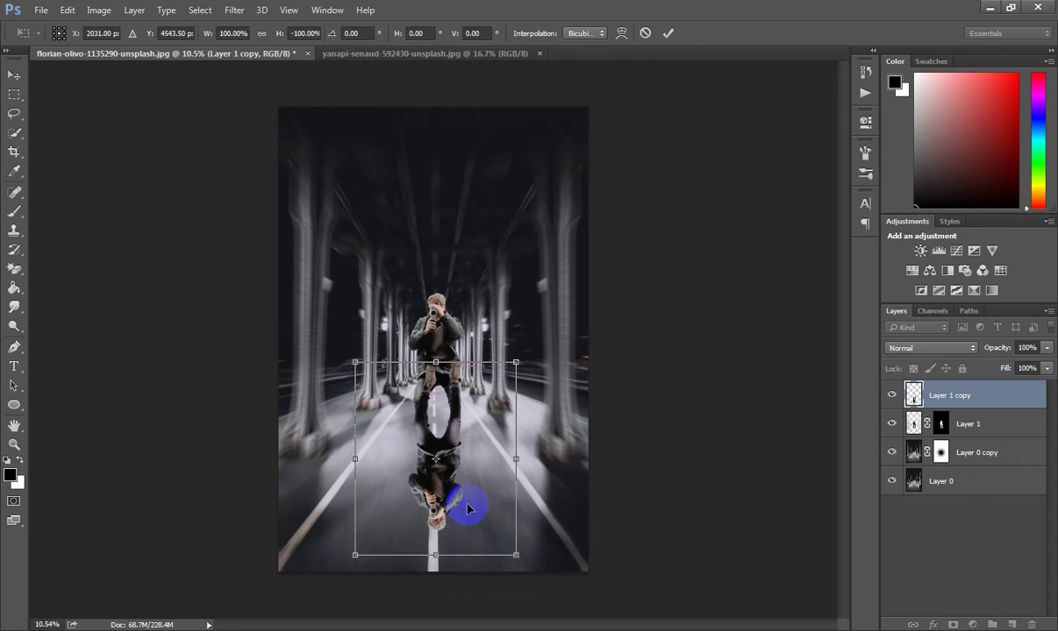
pyautogui.hotkey('shift', 'Down')
pyautogui.hotkey('shift', 'Down')
pyautogui.hotkey('shift', 'Down')
pyautogui.hotkey('shift', 'Down')
pyautogui.hotkey('shift', 'Down')
pyautogui.hotkey('shift', 'Down')
pyautogui.hotkey('shift', 'Down')
pyautogui.hotkey('shift', 'Down')
pyautogui.hotkey('shift', 'Down')
pyautogui.hotkey('shift', 'Down')
pyautogui.hotkey('shift', 'Down')
pyautogui.hotkey('shift', 'Down')
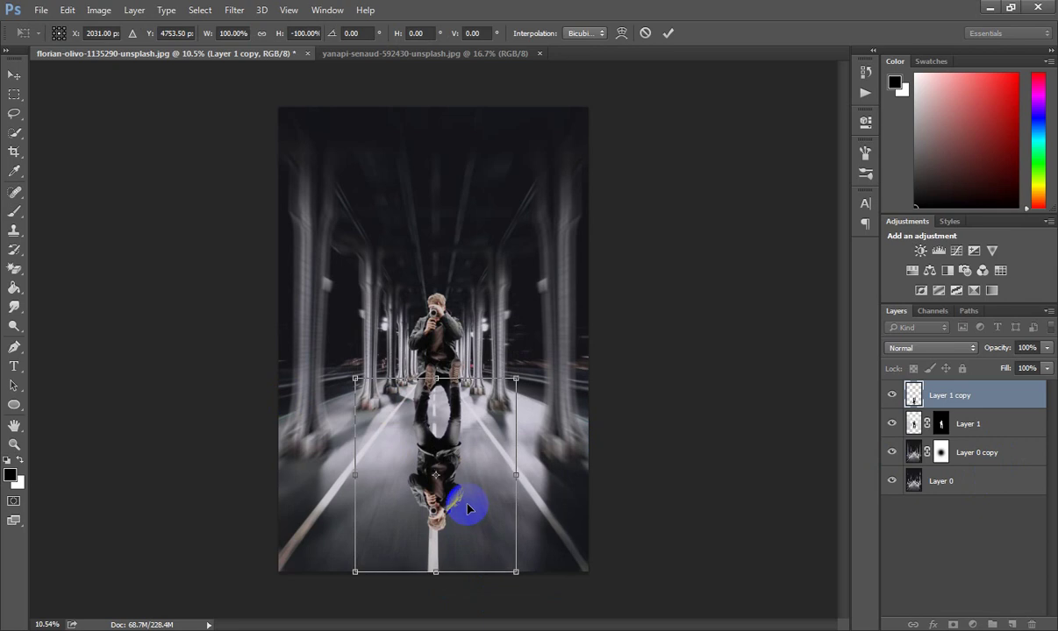
pyautogui.hotkey('shift', 'Down')
pyautogui.hotkey('shift', 'Down')
pyautogui.hotkey('shift', 'Down')
pyautogui.hotkey('shift', 'Down')
pyautogui.hotkey('shift', 'Down')
pyautogui.hotkey('shift', 'Down')
pyautogui.hotkey('shift', 'Down')
pyautogui.hotkey('shift', 'Down')
pyautogui.hotkey('shift', 'Down')
pyautogui.hotkey('shift', 'Down')
pyautogui.hotkey('shift', 'Down')
pyautogui.hotkey('shift', 'Down')
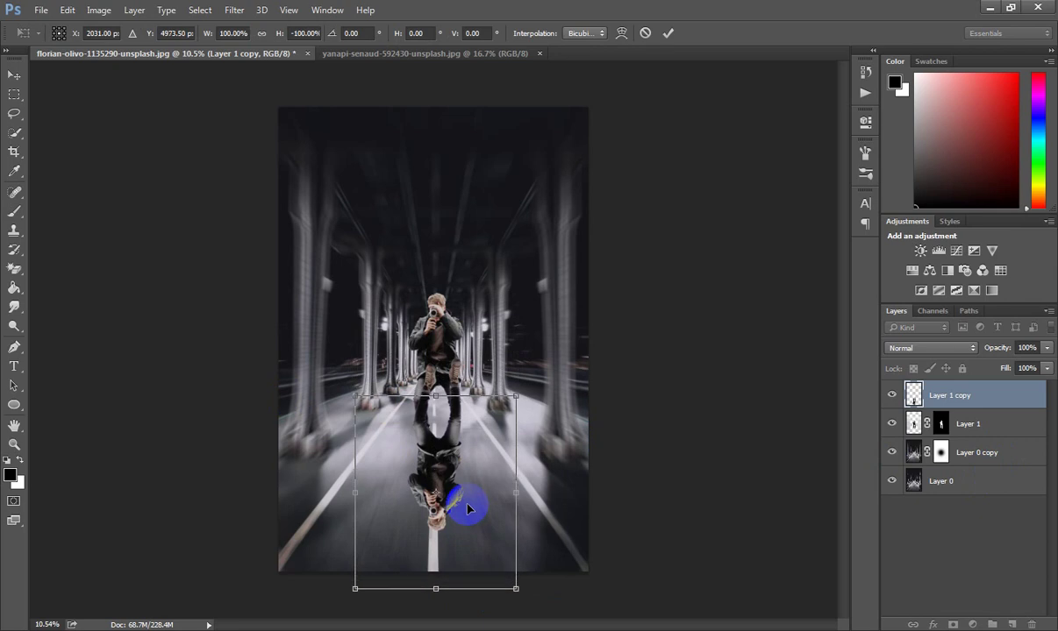
pyautogui.hotkey('shift', 'Down')
pyautogui.hotkey('shift', 'Down')
pyautogui.hotkey('shift', 'Down')
pyautogui.hotkey('shift', 'Down')
pyautogui.hotkey('shift', 'Down')
pyautogui.hotkey('shift', 'Down')
pyautogui.hotkey('shift', 'Down')
pyautogui.hotkey('shift', 'Down')
pyautogui.hotkey('shift', 'Down')
pyautogui.hotkey('shift', 'Down')
pyautogui.hotkey('shift', 'Down')
pyautogui.hotkey('shift', 'Down')
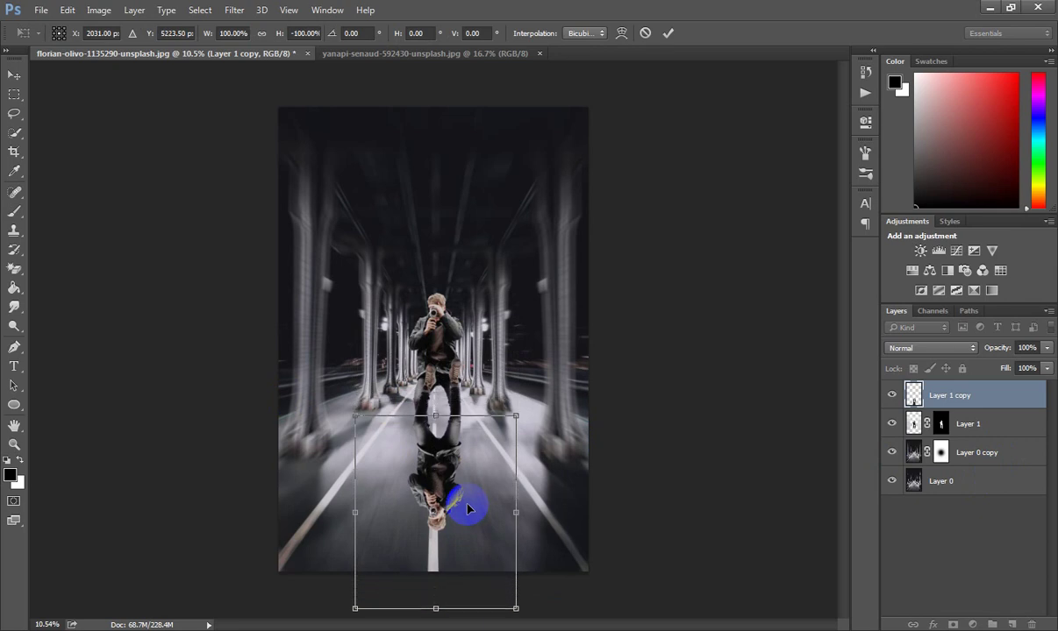
pyautogui.hotkey('shift', 'Down')
pyautogui.hotkey('shift', 'Down')
pyautogui.hotkey('shift', 'Down')
pyautogui.hotkey('shift', 'Down')
pyautogui.hotkey('shift', 'Down')
pyautogui.hotkey('shift', 'Down')
pyautogui.hotkey('shift', 'Down')
pyautogui.hotkey('shift', 'Down')
pyautogui.hotkey('shift', 'Down')
pyautogui.hotkey('shift', 'Down')
pyautogui.hotkey('shift', 'Down')
pyautogui.hotkey('shift', 'Down')
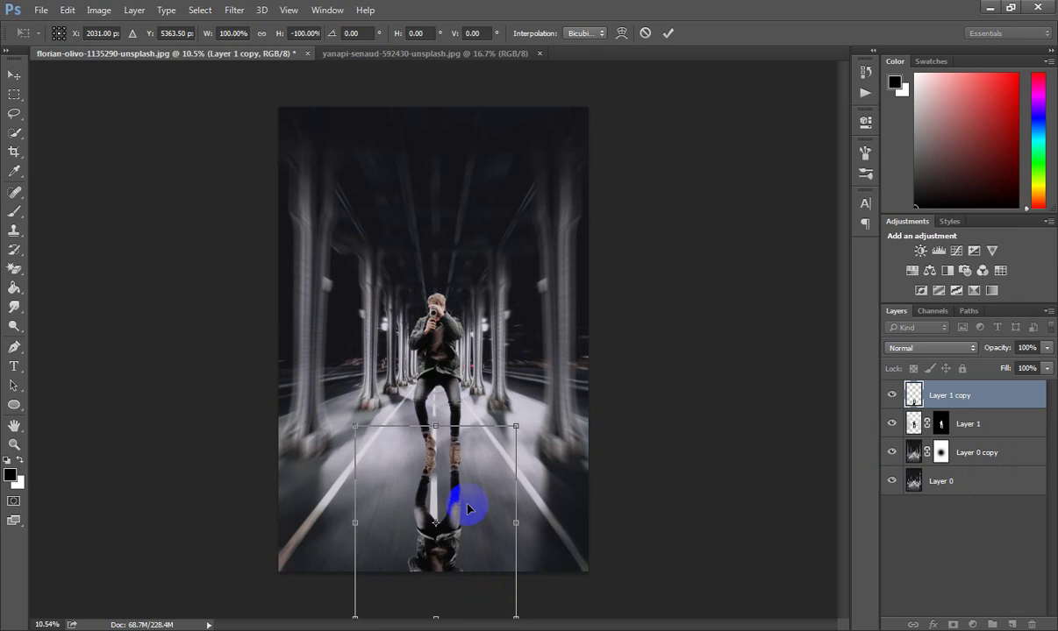
pyautogui.hotkey('shift', 'Down')
pyautogui.hotkey('shift', 'Down')
pyautogui.hotkey('shift', 'Down')
pyautogui.hotkey('shift', 'Down')
pyautogui.hotkey('shift', 'Down')
pyautogui.hotkey('shift', 'Down')
pyautogui.hotkey('shift', 'Down')
pyautogui.hotkey('shift', 'Down')
pyautogui.hotkey('shift', 'Down')
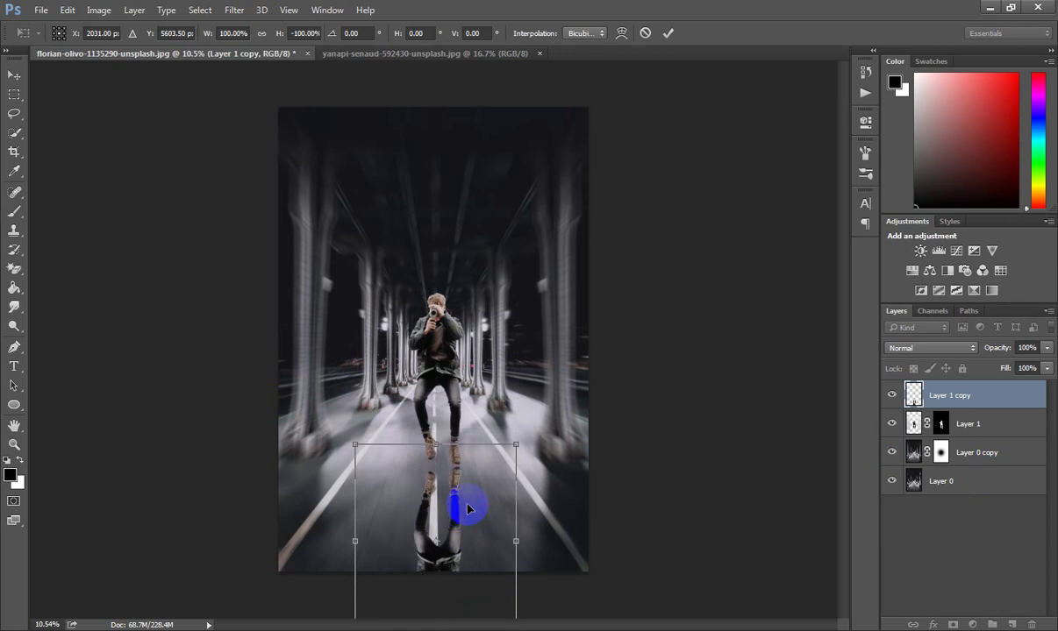
pyautogui.hotkey('shift', 'Down')
pyautogui.hotkey('shift', 'Down')
pyautogui.hotkey('shift', 'Down')
pyautogui.hotkey('shift', 'Down')
pyautogui.hotkey('shift', 'Down')
pyautogui.hotkey('shift', 'Down')
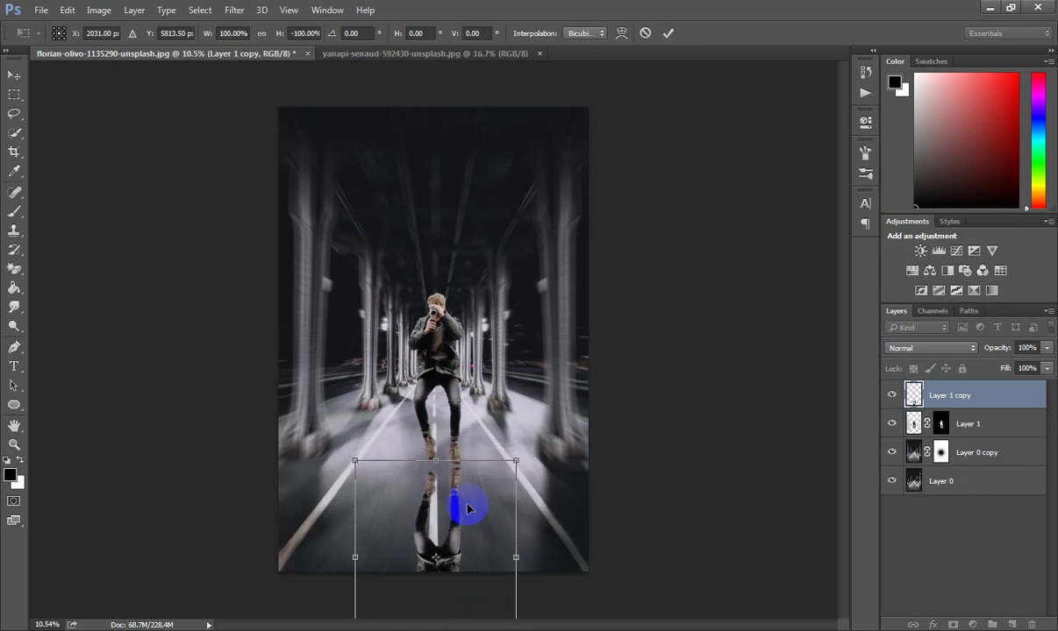
pyautogui.hotkey('shift', 'Down')
pyautogui.hotkey('shift', 'Down')
pyautogui.hotkey('shift', 'Down')
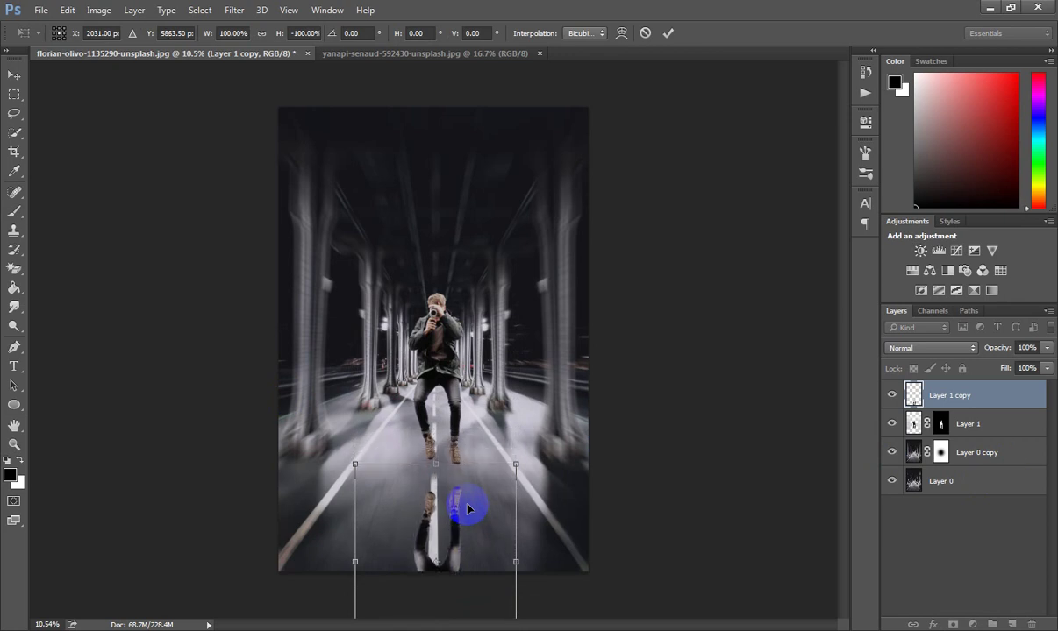
pyautogui.press('Return')
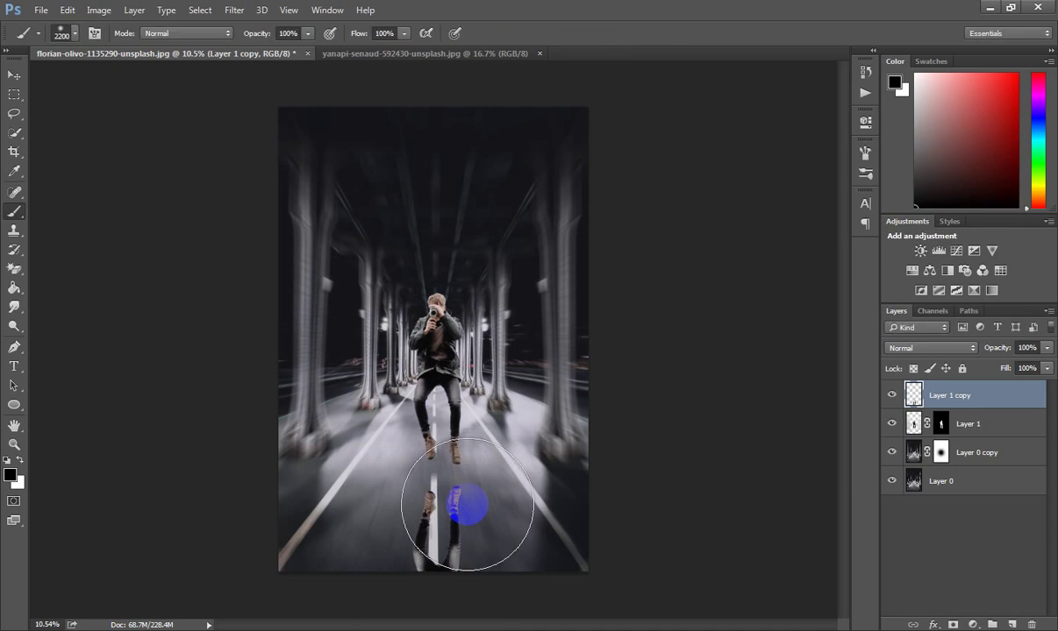
# Fill the flipped copy black, motion-blur it (88°, 1396 px), and place it below Layer 1
pyautogui.keyDown('ctrl'); pyautogui.click(916, 399); pyautogui.keyUp('ctrl')
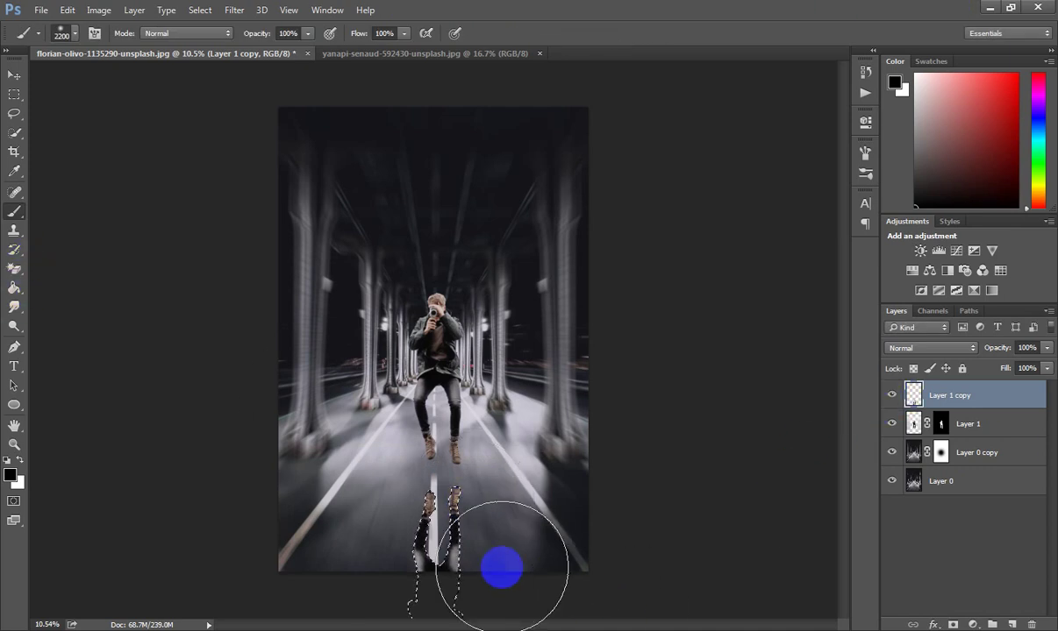
pyautogui.moveTo(378, 531); pyautogui.dragTo(470, 503)
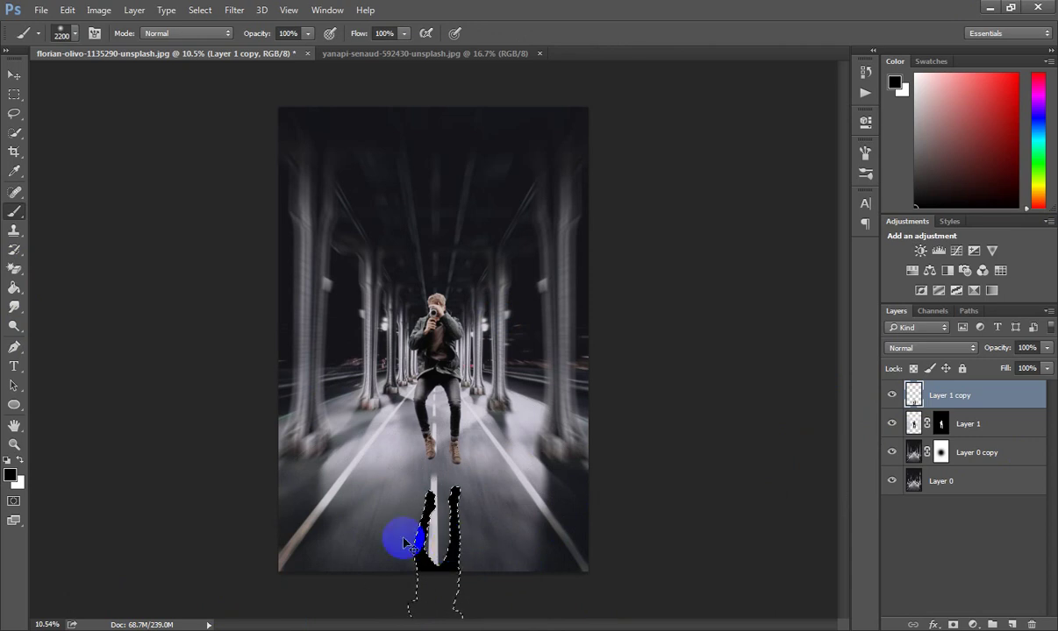
pyautogui.click(234, 9)
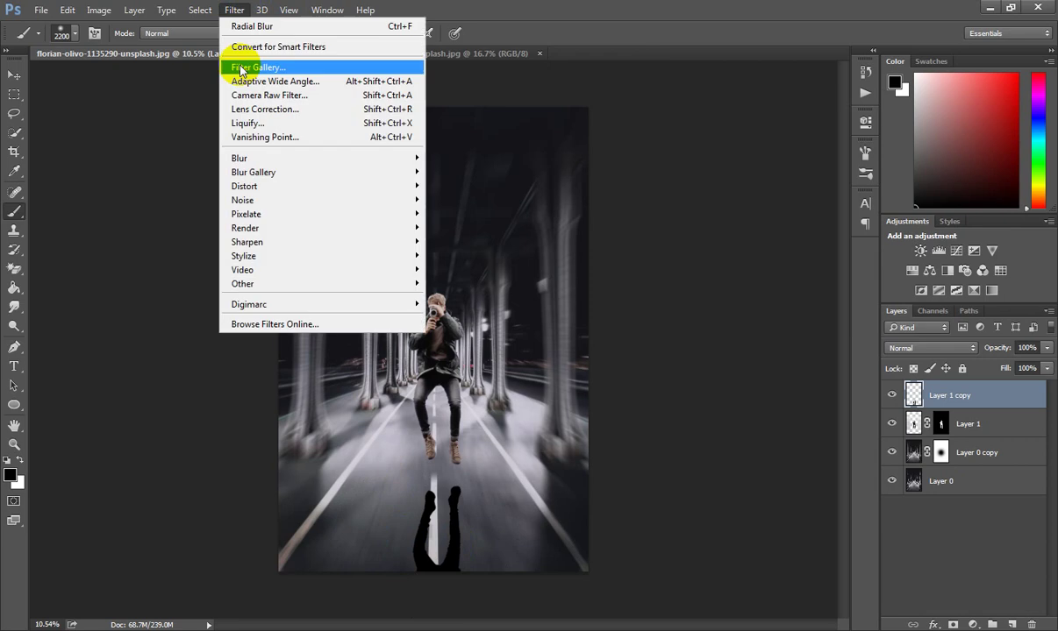
pyautogui.moveTo(263, 158)
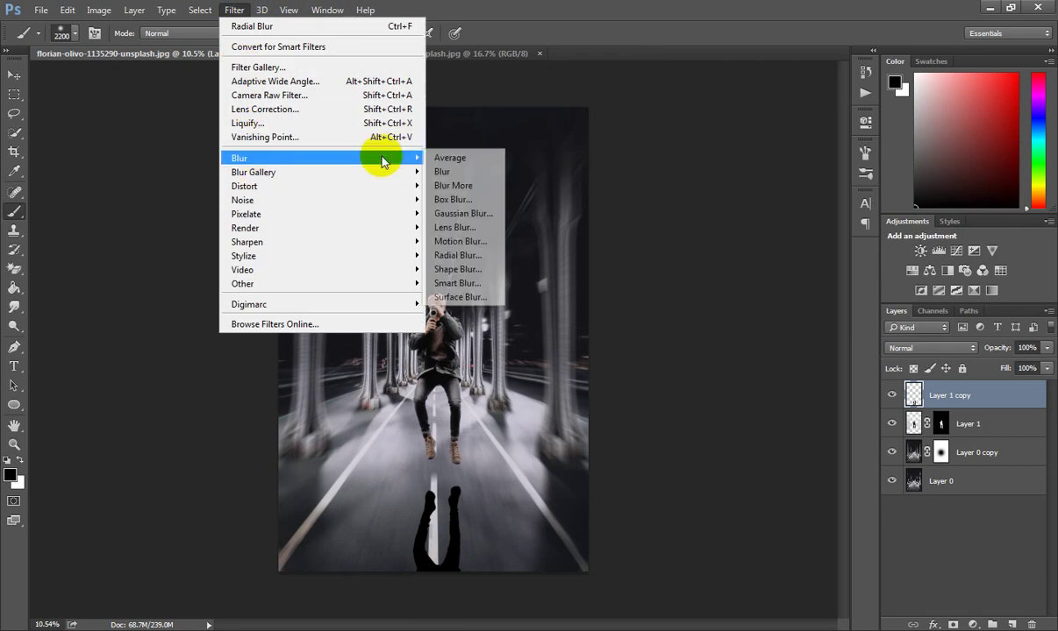
pyautogui.click(457, 241)
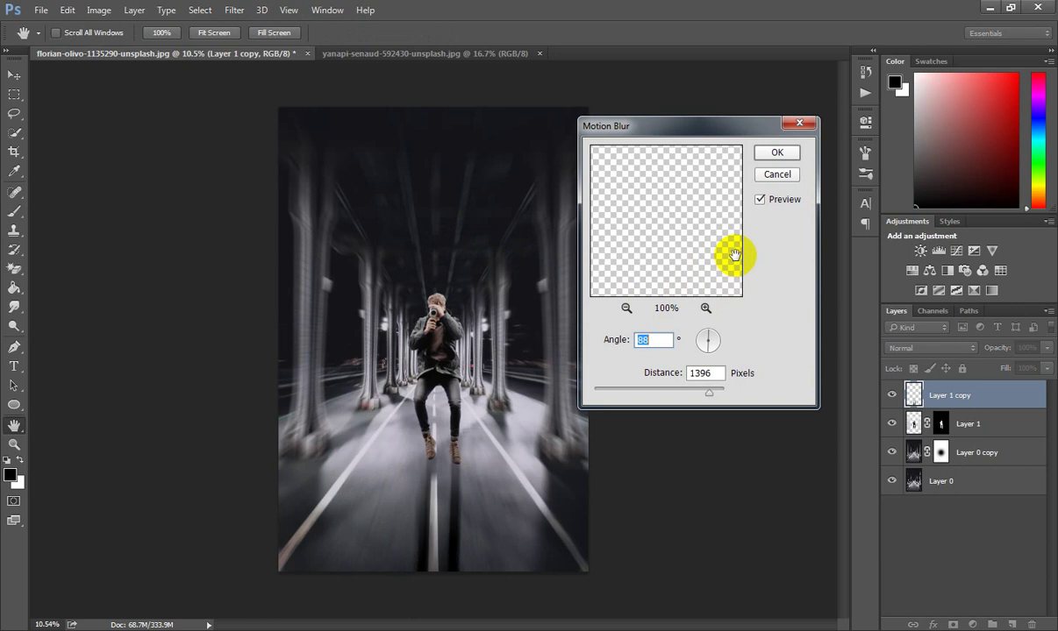
pyautogui.click(772, 153)
pyautogui.press('b')
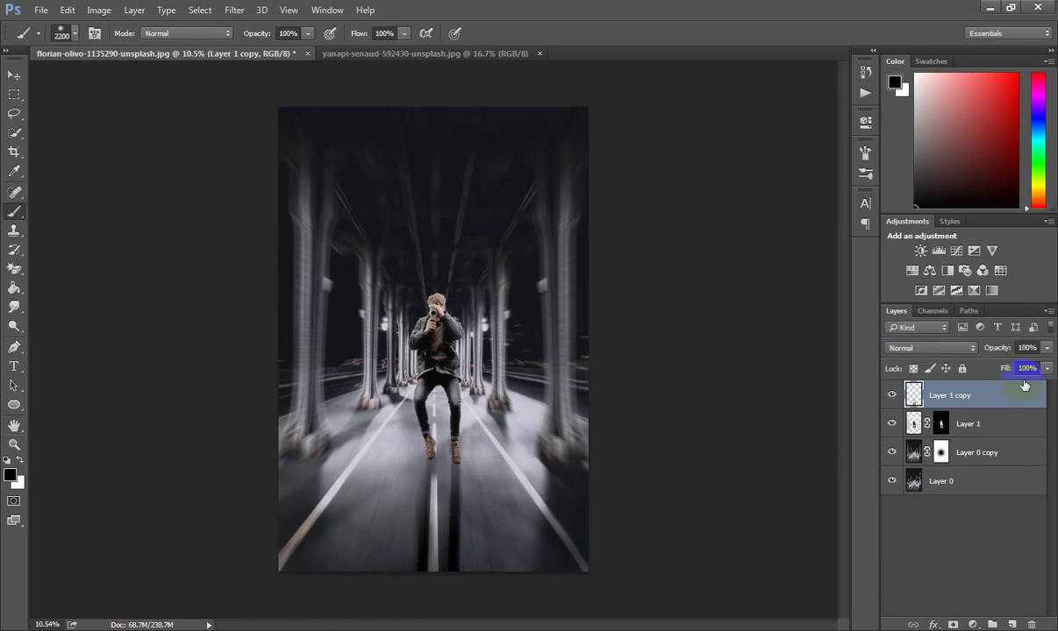
pyautogui.moveTo(996, 397); pyautogui.dragTo(995, 440)
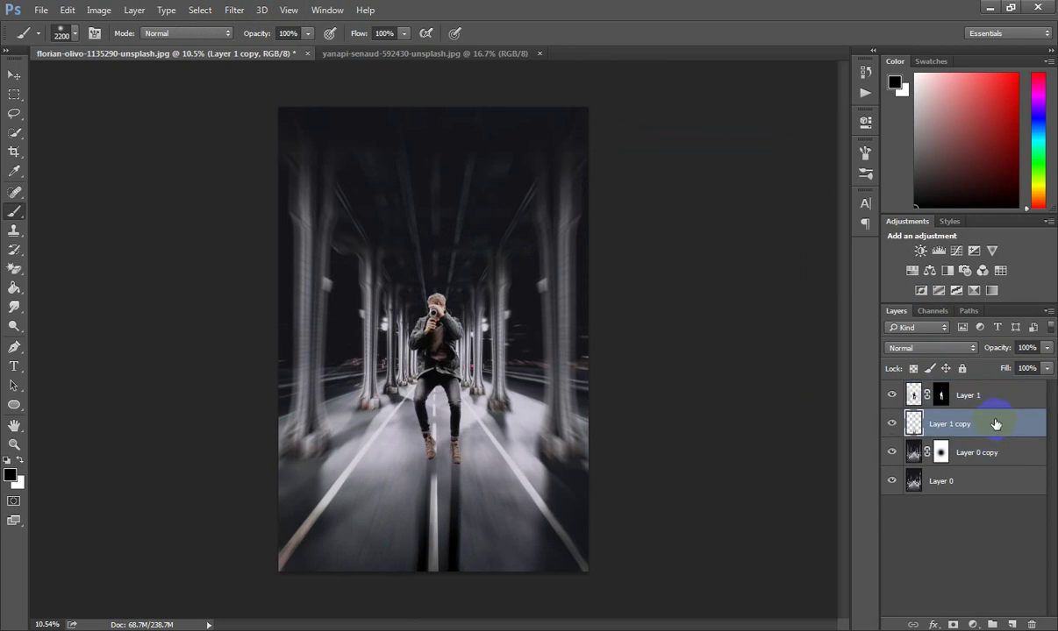
# Return the shadow copy to the top of the stack, select Layer 1, and list adjustment layers
pyautogui.press('v')
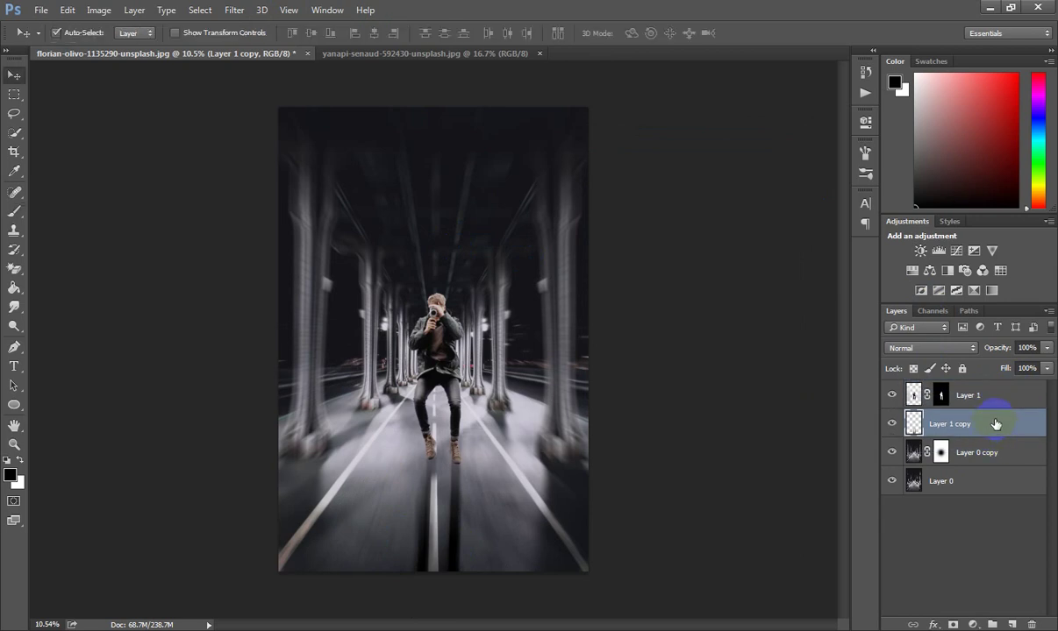
pyautogui.moveTo(972, 425); pyautogui.dragTo(980, 386)
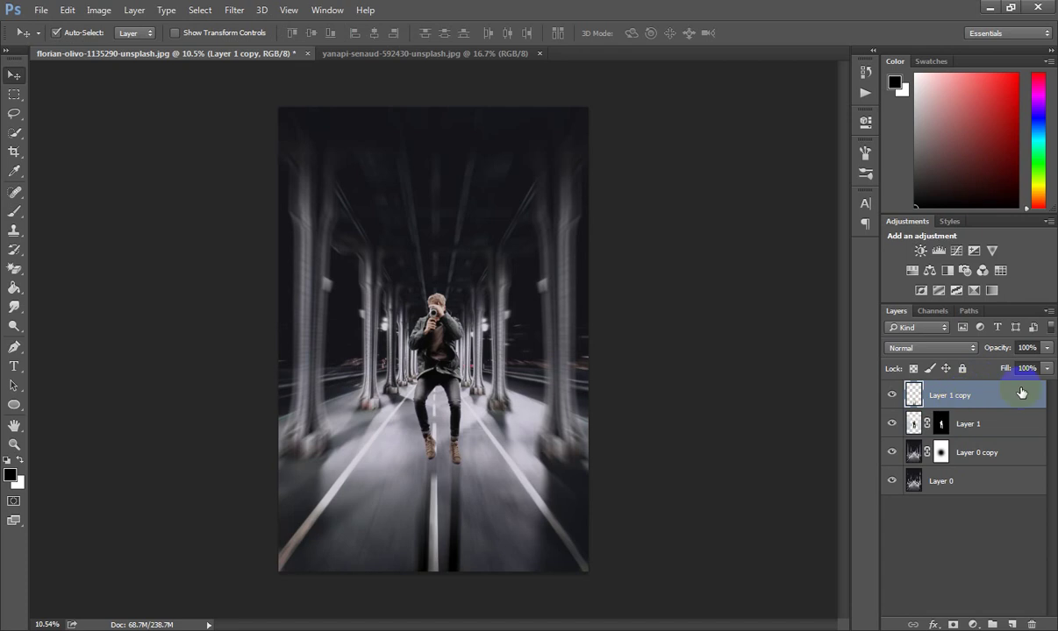
pyautogui.click(984, 433)
pyautogui.click(983, 428)
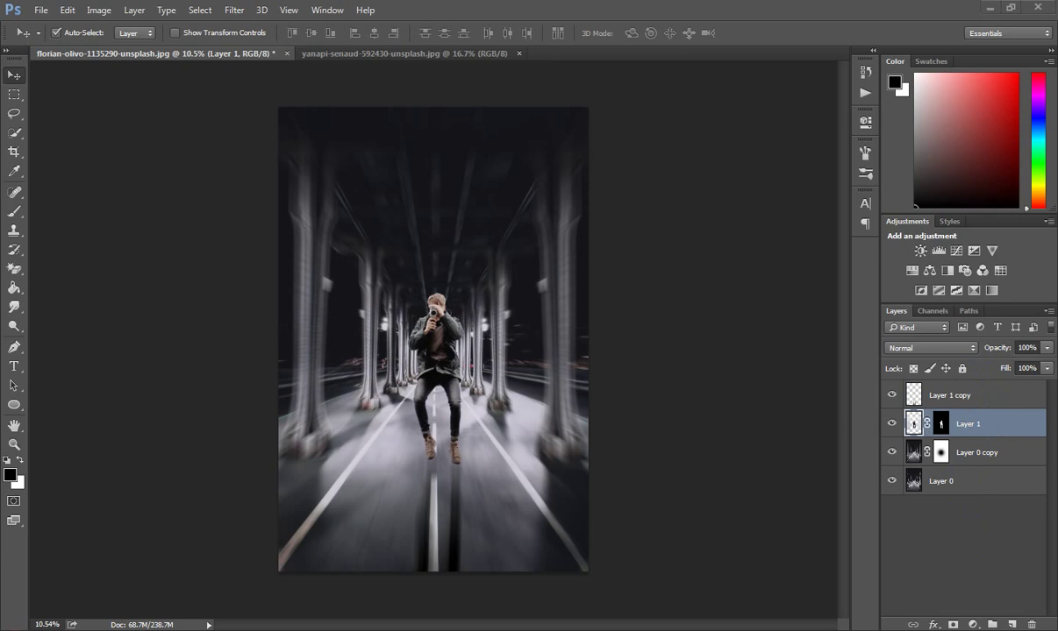
pyautogui.click(972, 625)
pyautogui.click(989, 404)
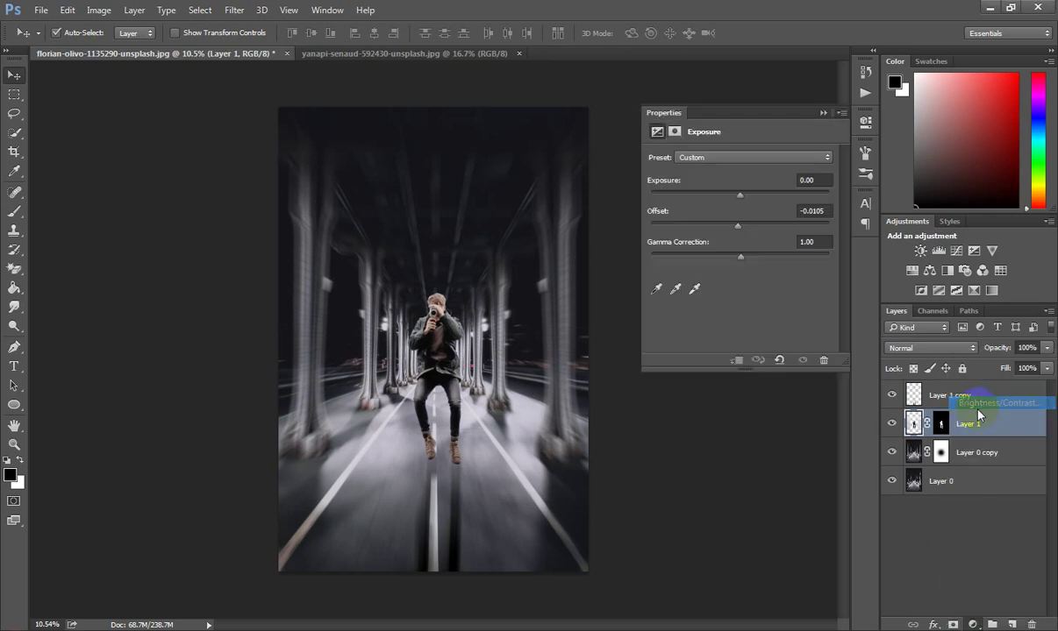
pyautogui.click(824, 181)
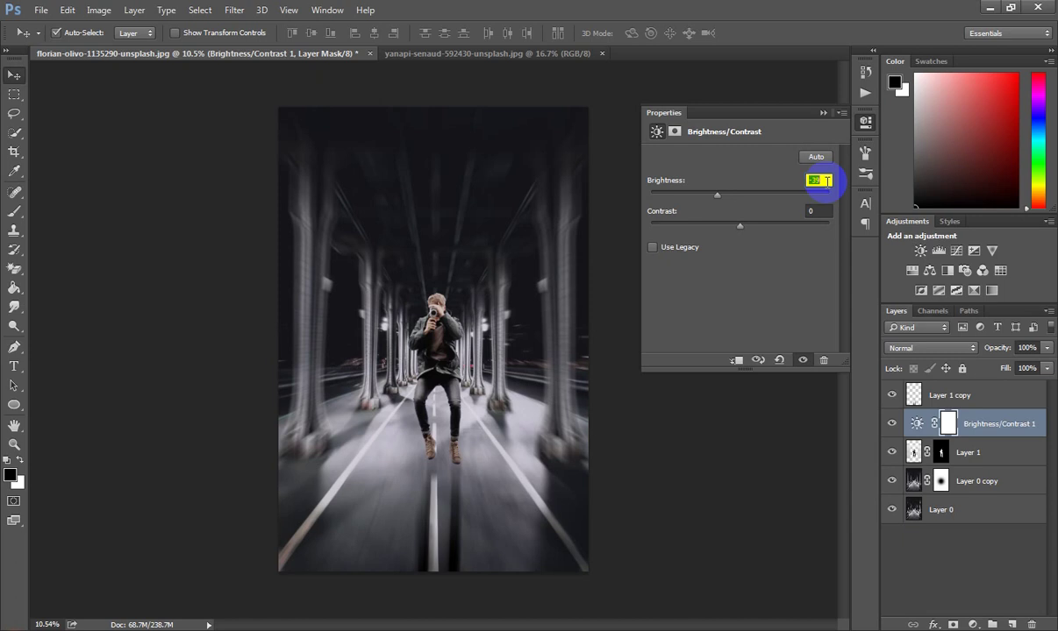
pyautogui.press('Up')
pyautogui.press('Up')
pyautogui.press('Up')
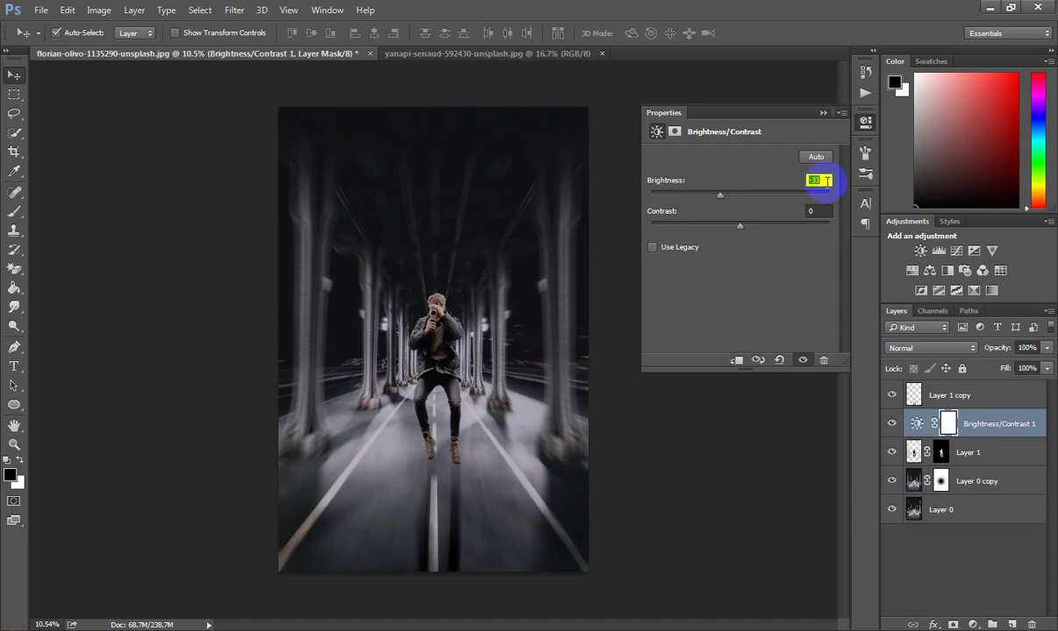
pyautogui.click(736, 360)
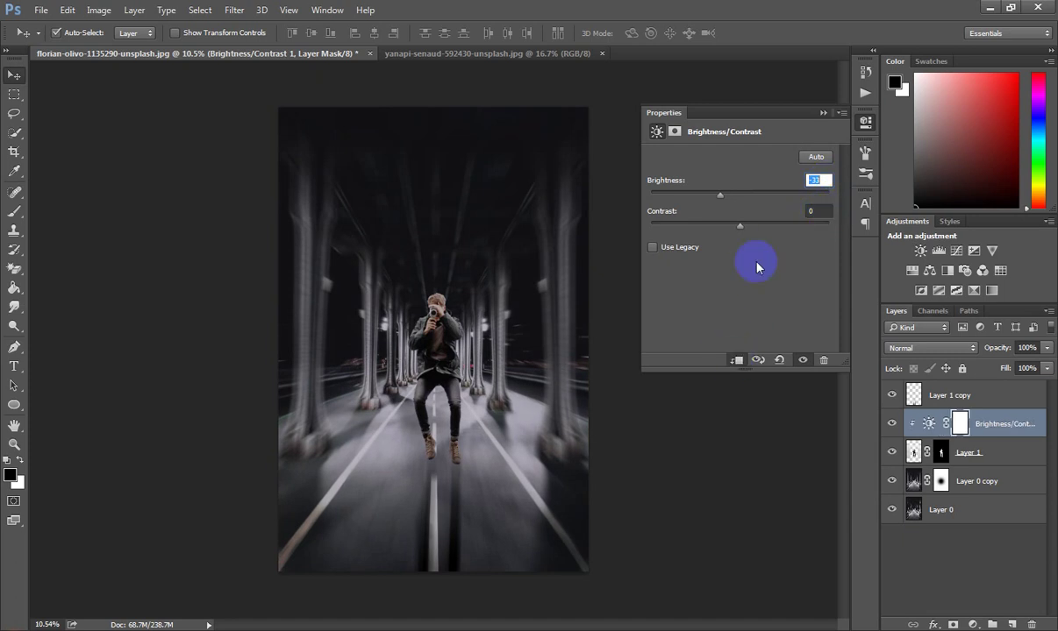
pyautogui.click(816, 210)
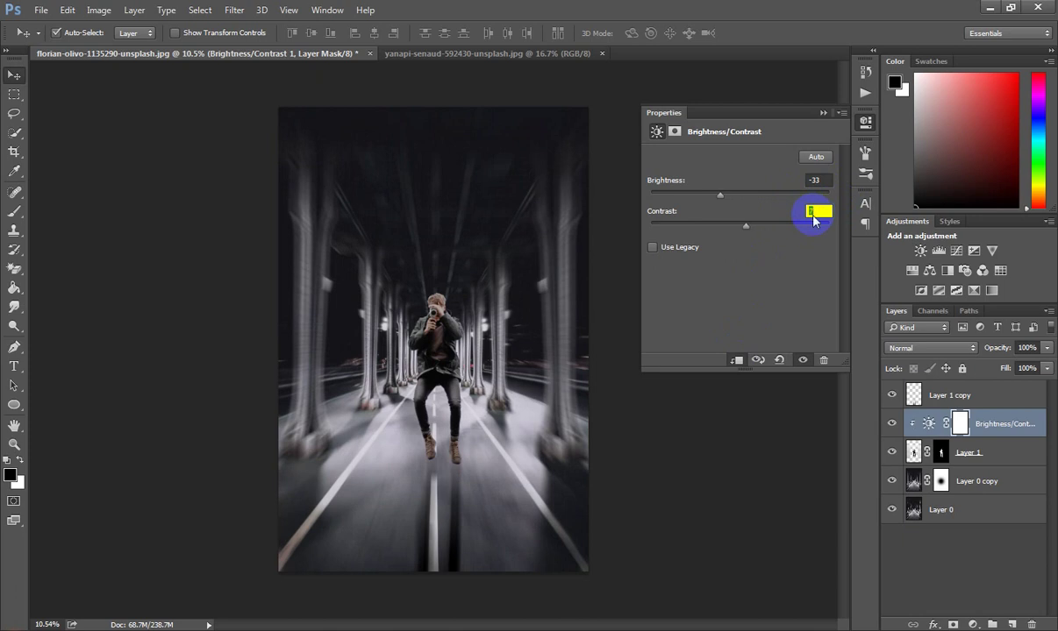
pyautogui.click(822, 112)
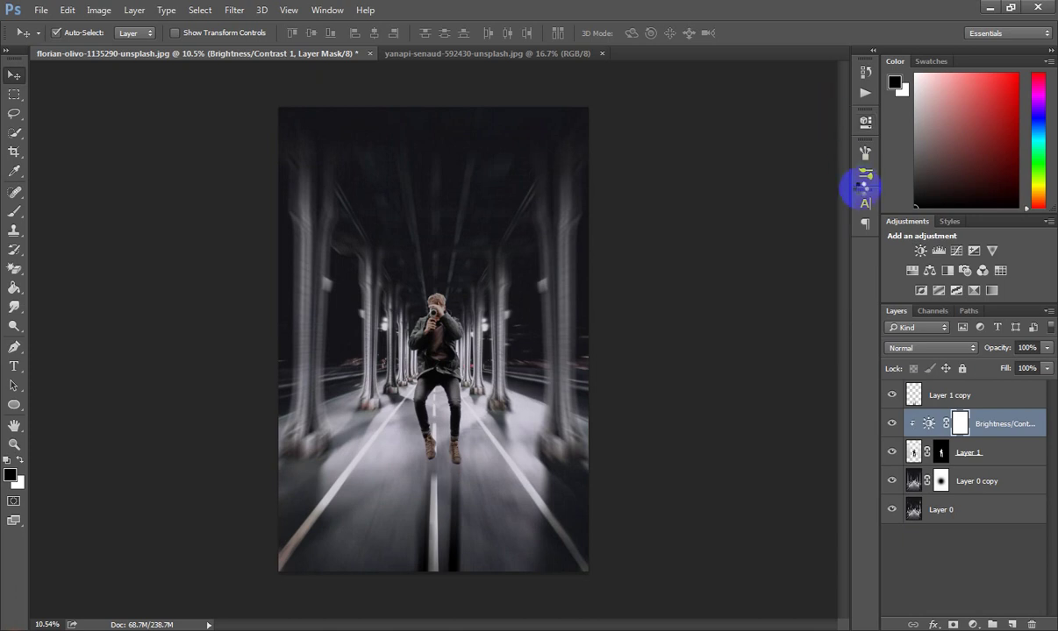
pyautogui.press('Delete')
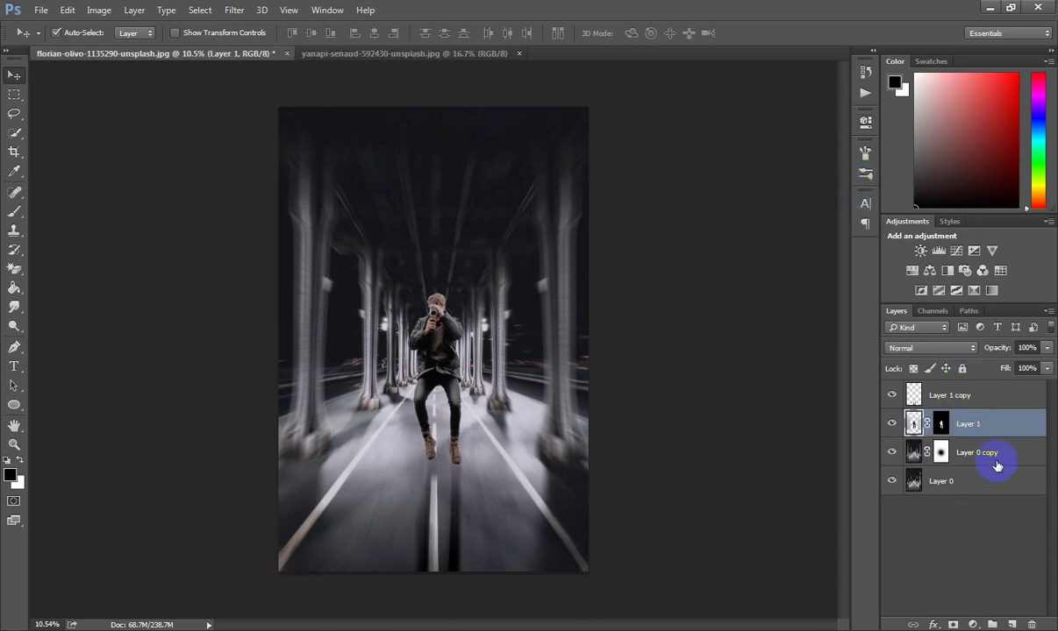
# Duplicate the man's layer and set the copy's blend mode to Color
pyautogui.hotkey('ctrl', 'j')
pyautogui.click(931, 348)
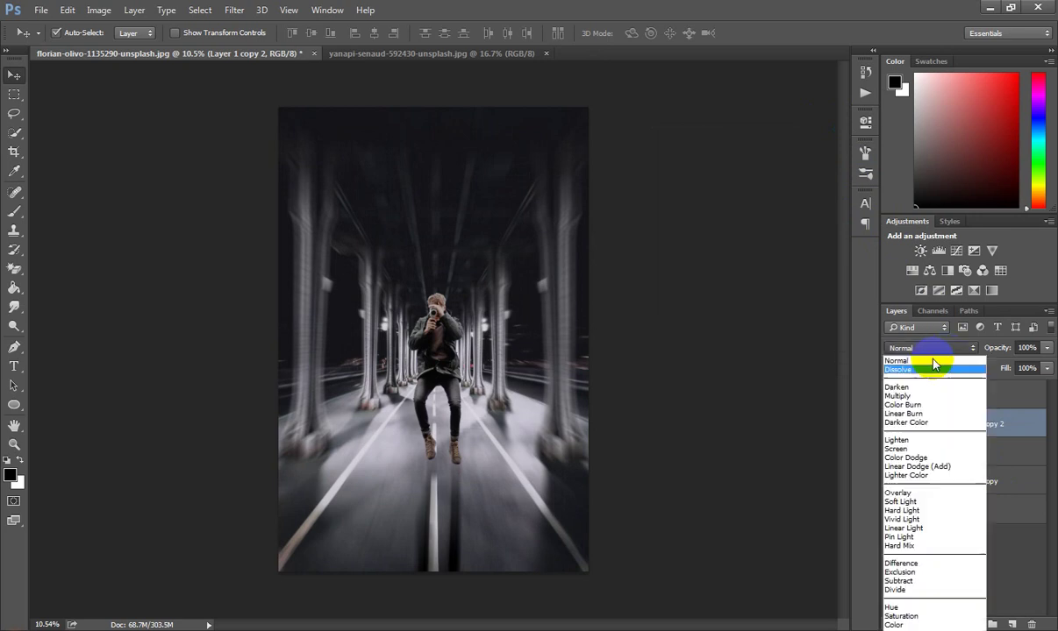
pyautogui.click(903, 624)
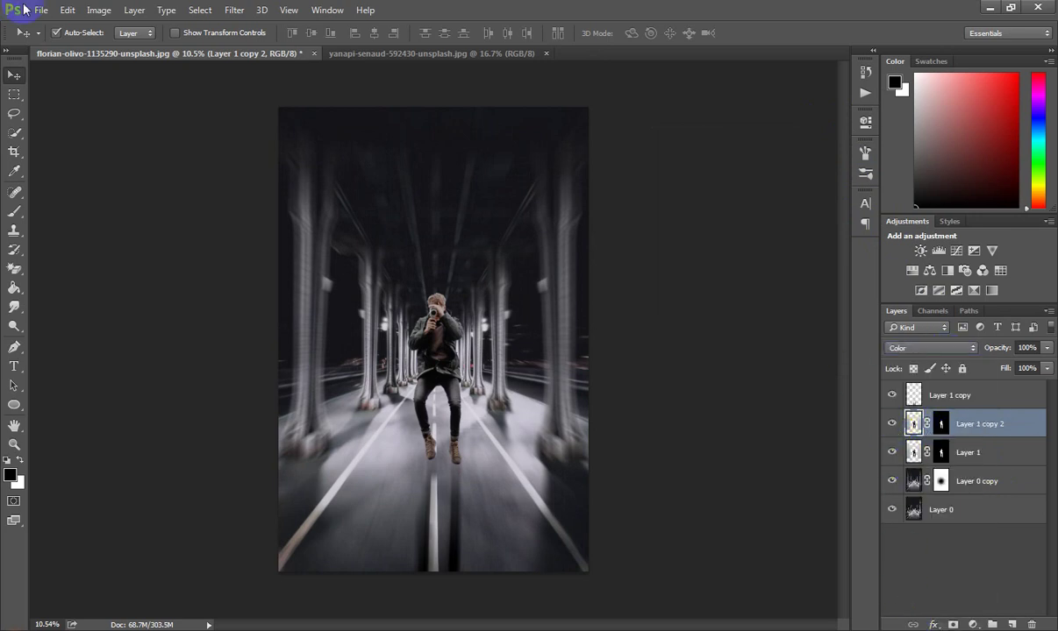
# Match Color the copy to Layer 0 copy with minimum luminance and colour intensity 200
pyautogui.click(98, 10)
pyautogui.moveTo(119, 47)
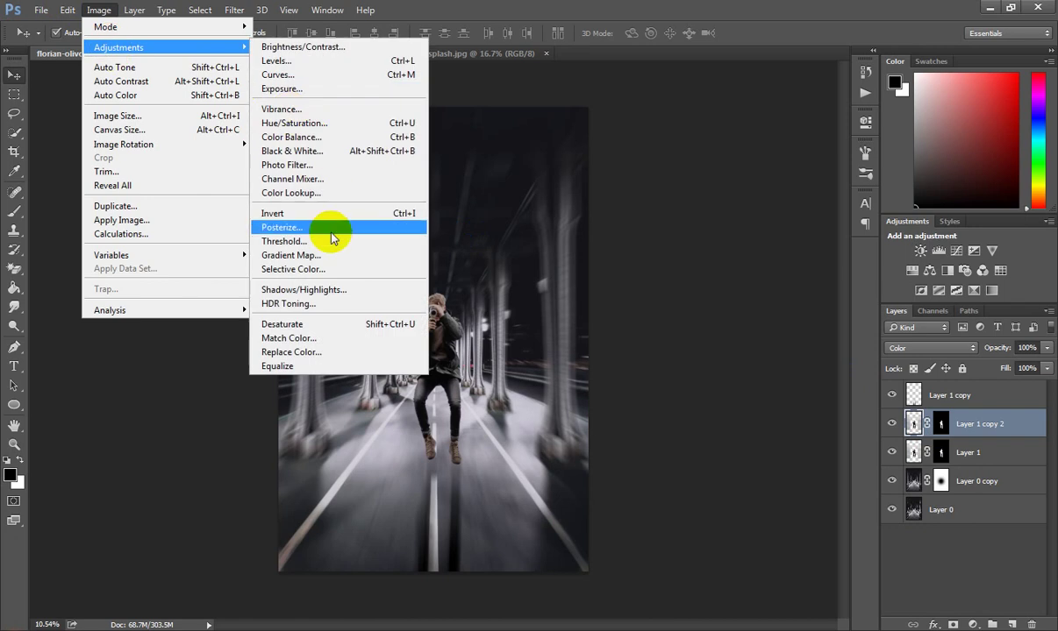
pyautogui.click(303, 337)
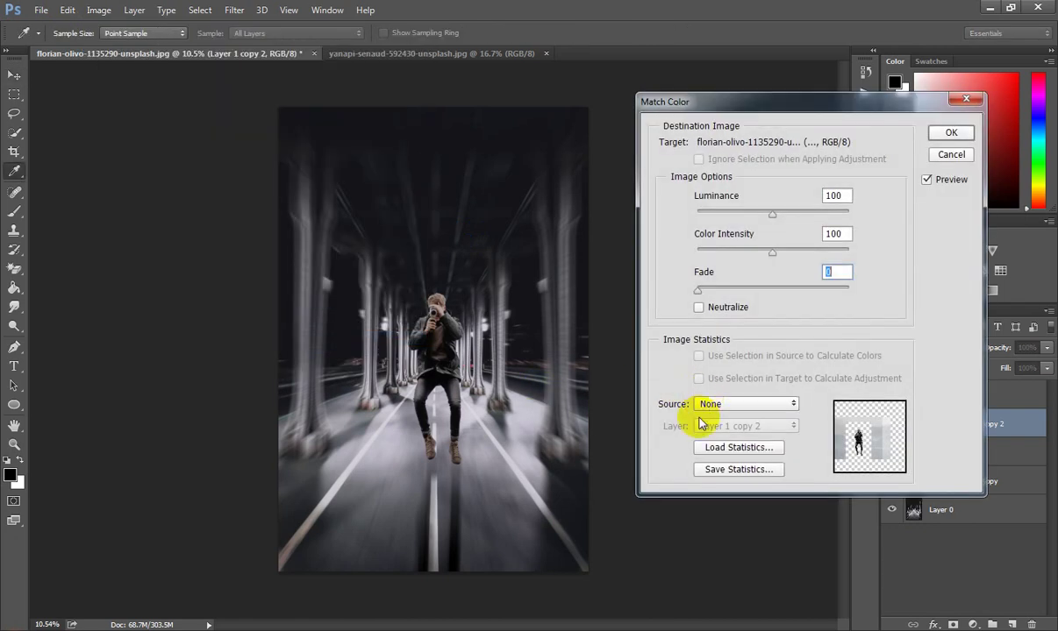
pyautogui.click(707, 405)
pyautogui.click(712, 437)
pyautogui.click(720, 426)
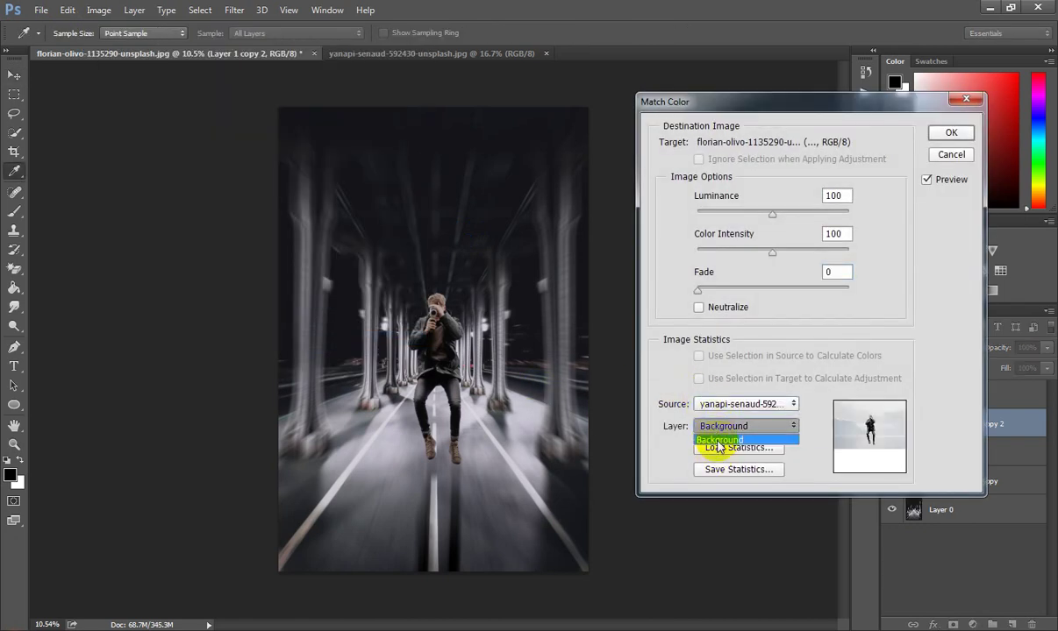
pyautogui.click(719, 440)
pyautogui.click(720, 405)
pyautogui.click(725, 428)
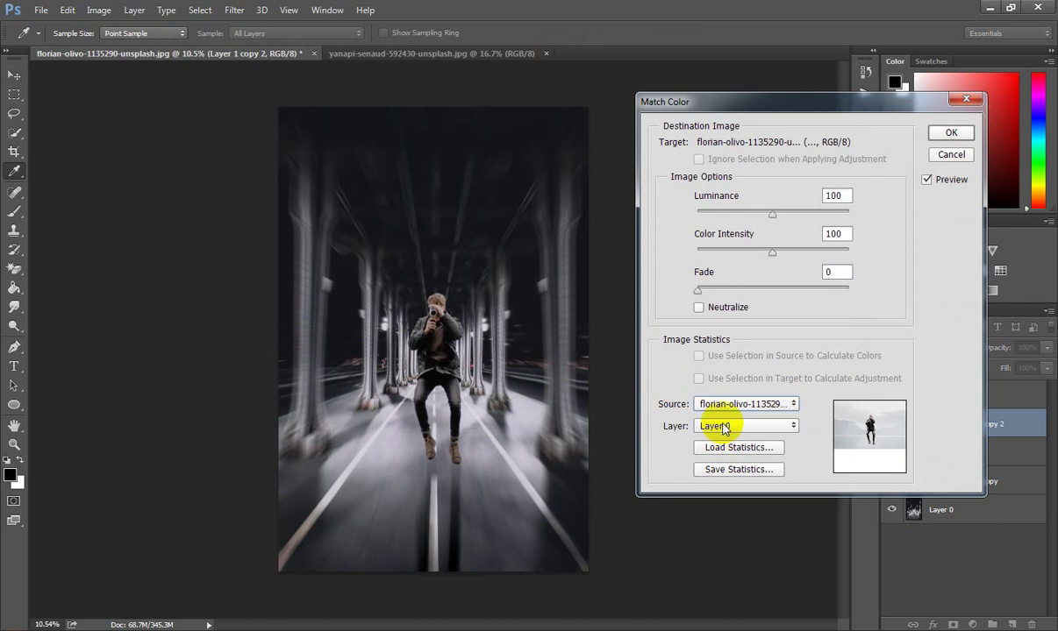
pyautogui.click(724, 428)
pyautogui.click(720, 465)
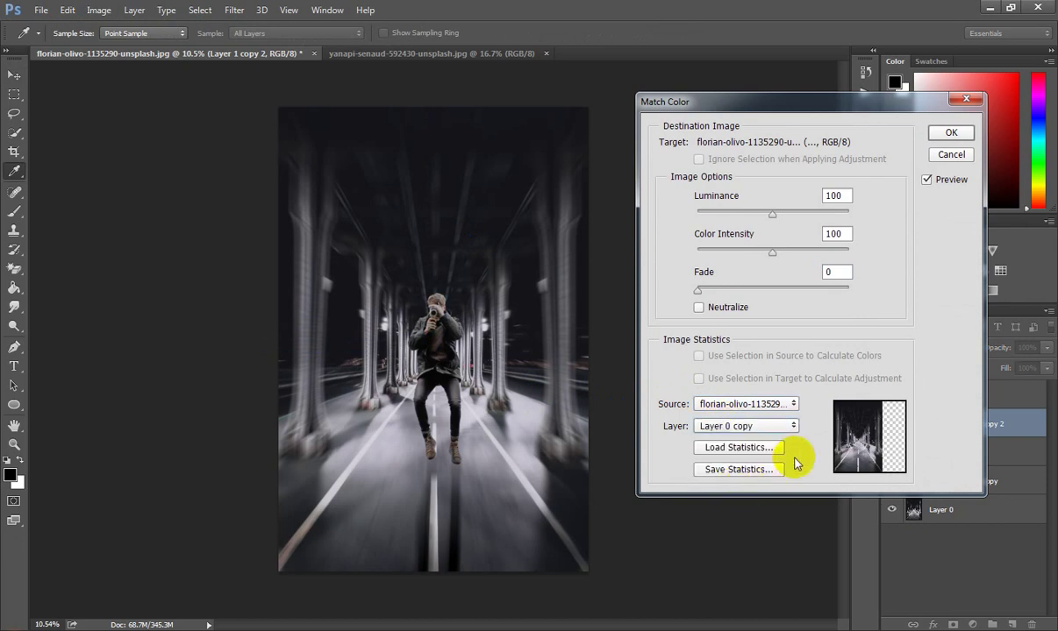
pyautogui.click(702, 213)
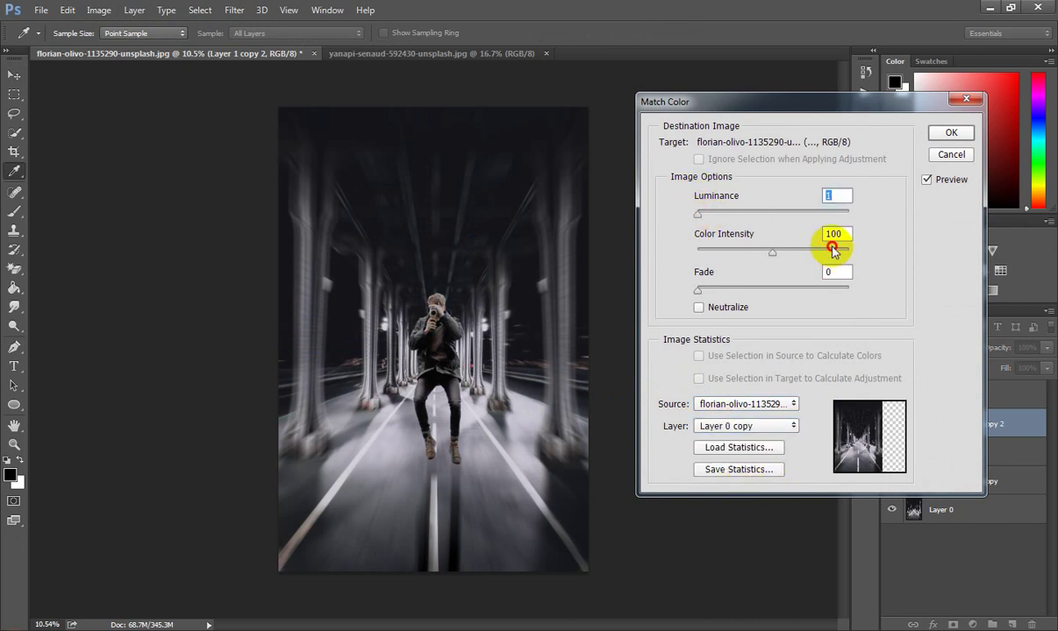
pyautogui.moveTo(832, 249); pyautogui.dragTo(853, 251)
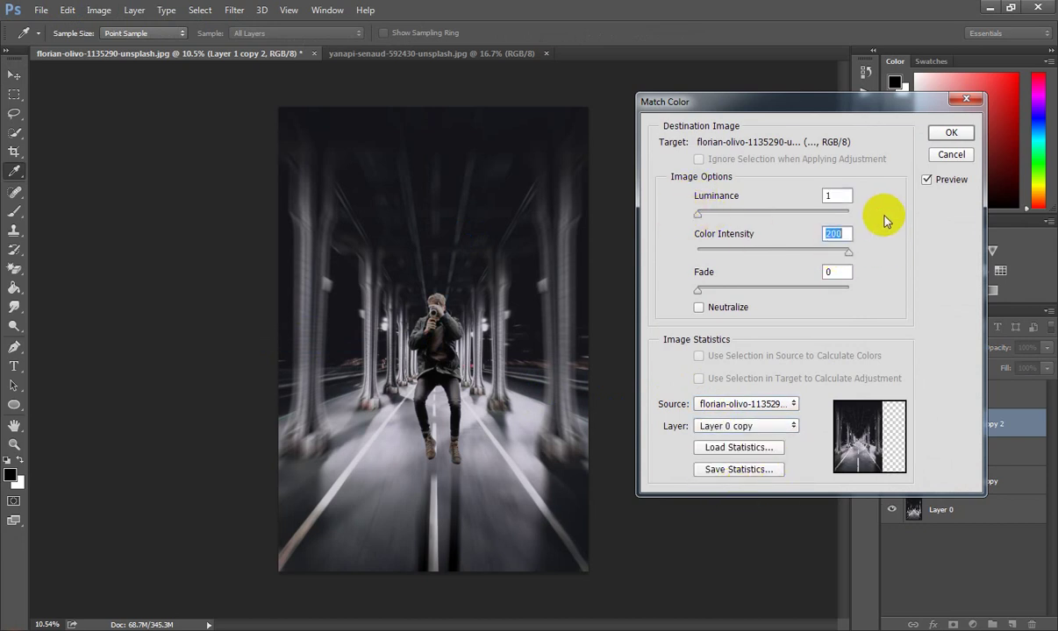
pyautogui.click(934, 137)
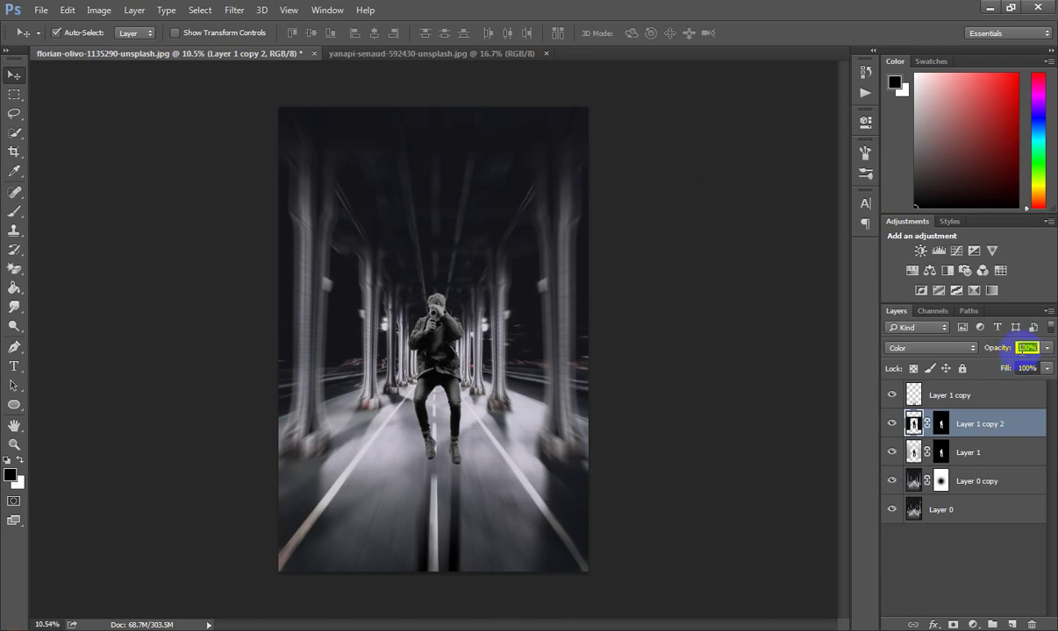
# Set the colour-matched copy's opacity to 34% and select Layer 1 copy
pyautogui.write('34')
pyautogui.press('Return')
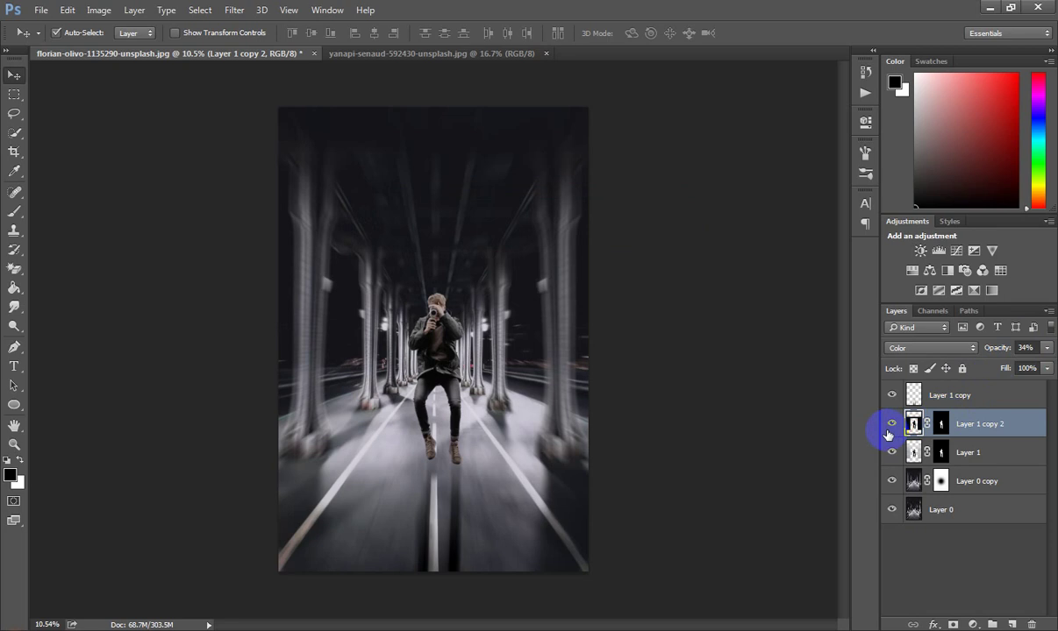
pyautogui.click(917, 395)
# Add a Blue Photo Filter at 10% density, then stamp all visible layers onto a new layer
pyautogui.click(973, 624)
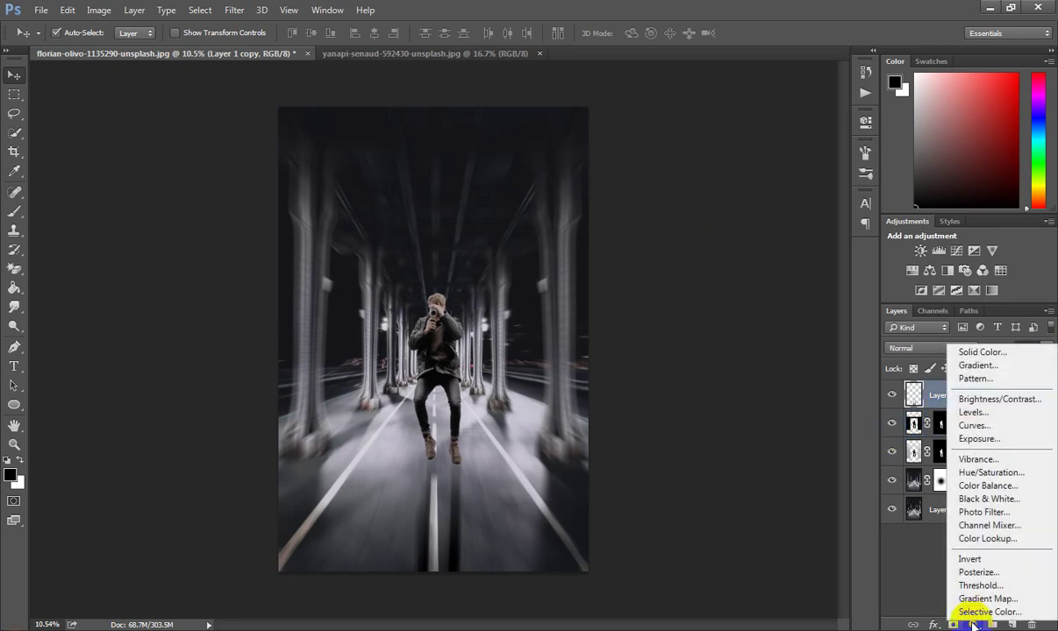
pyautogui.click(1003, 512)
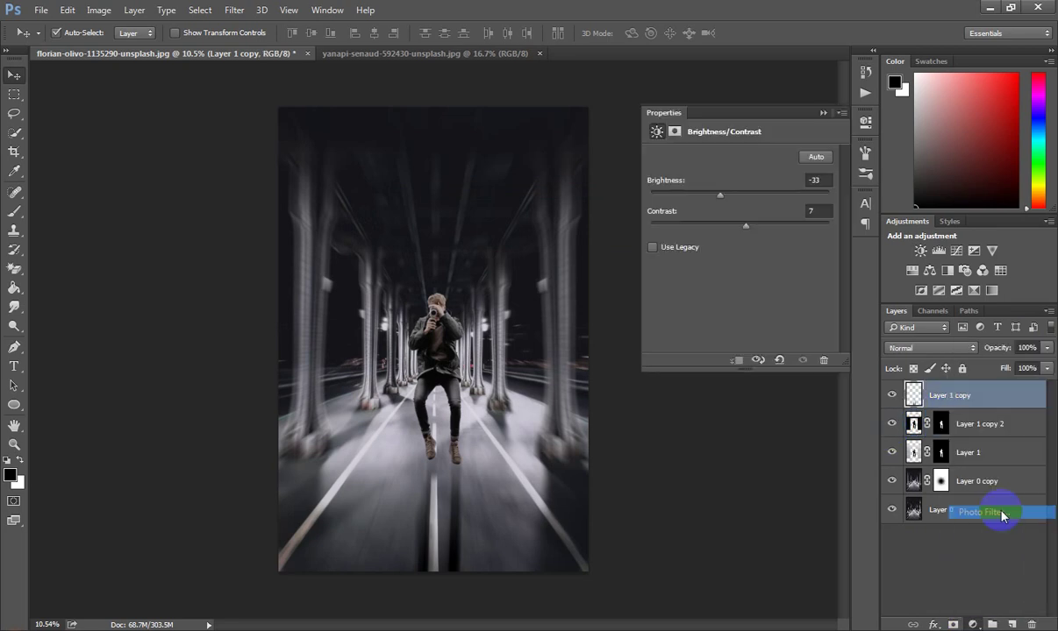
pyautogui.click(699, 176)
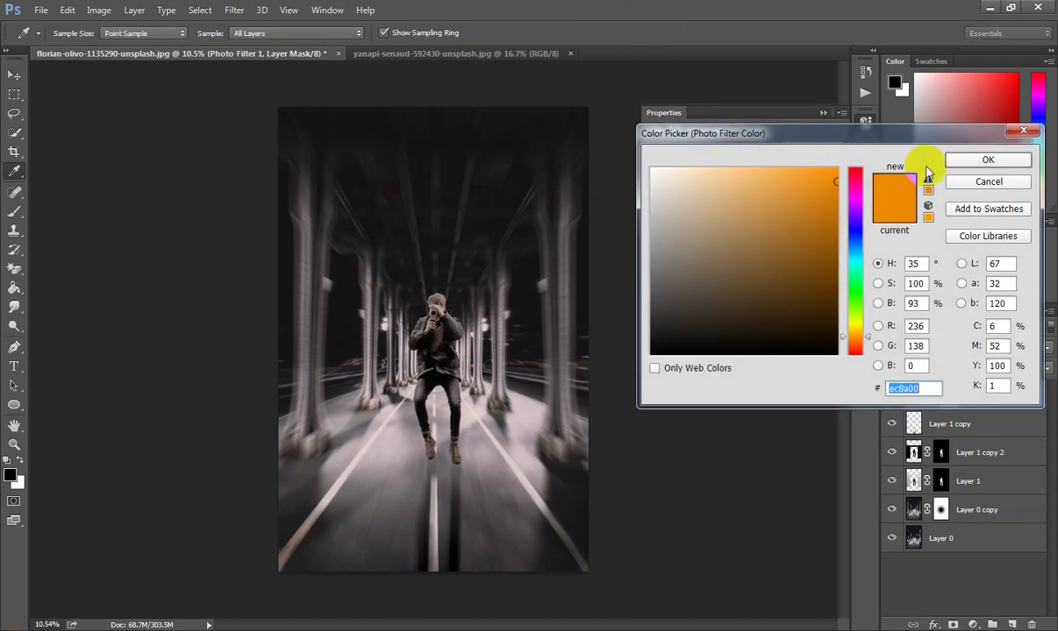
pyautogui.press('Escape')
pyautogui.click(781, 157)
pyautogui.click(705, 300)
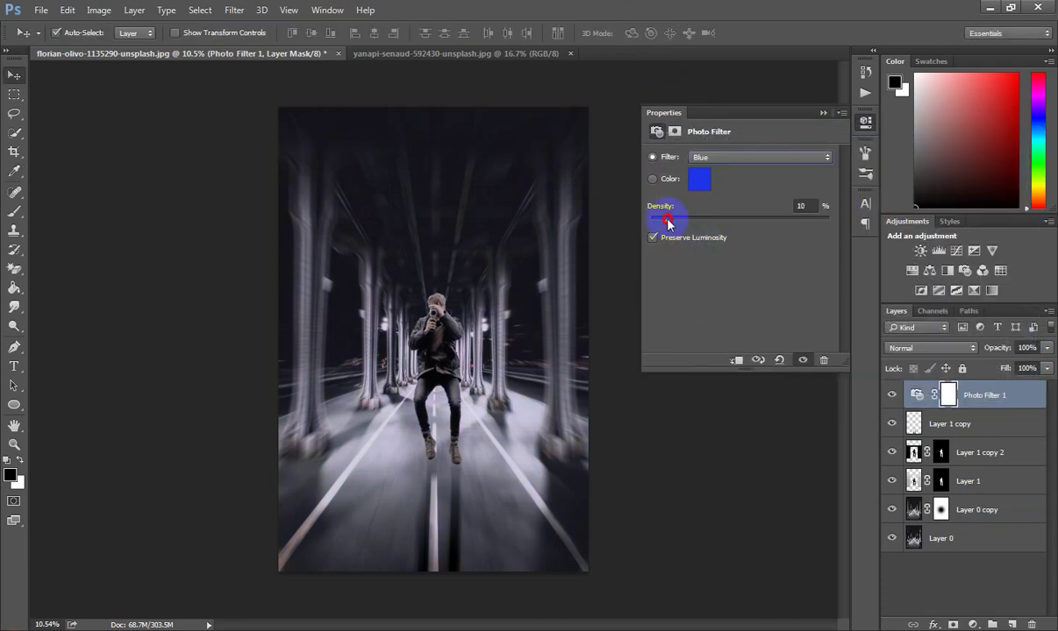
pyautogui.click(823, 113)
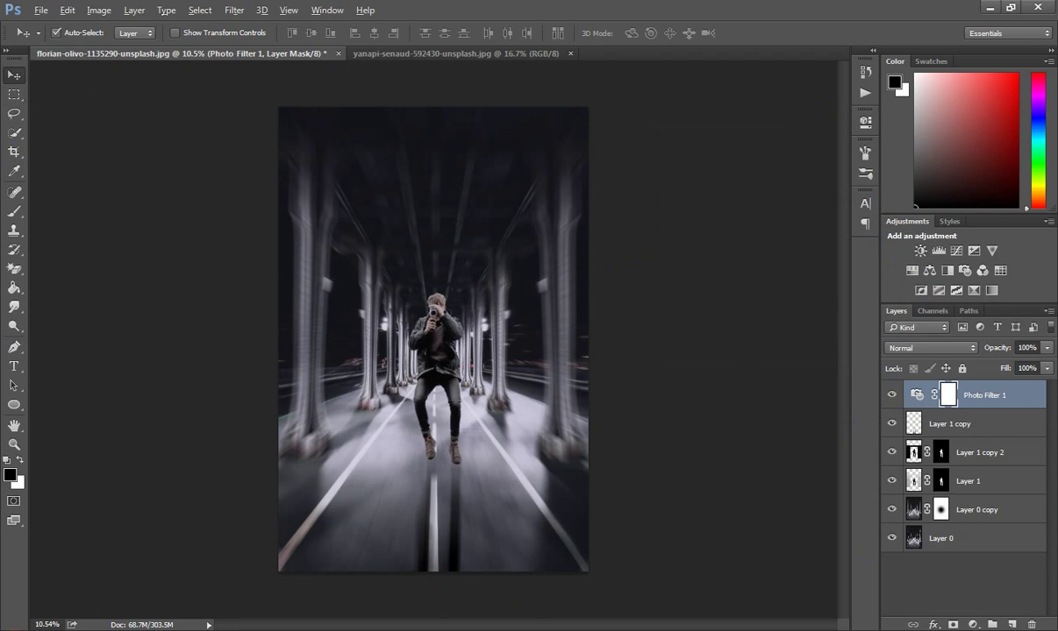
pyautogui.hotkey('ctrl', 'shift', 'alt', 'e')
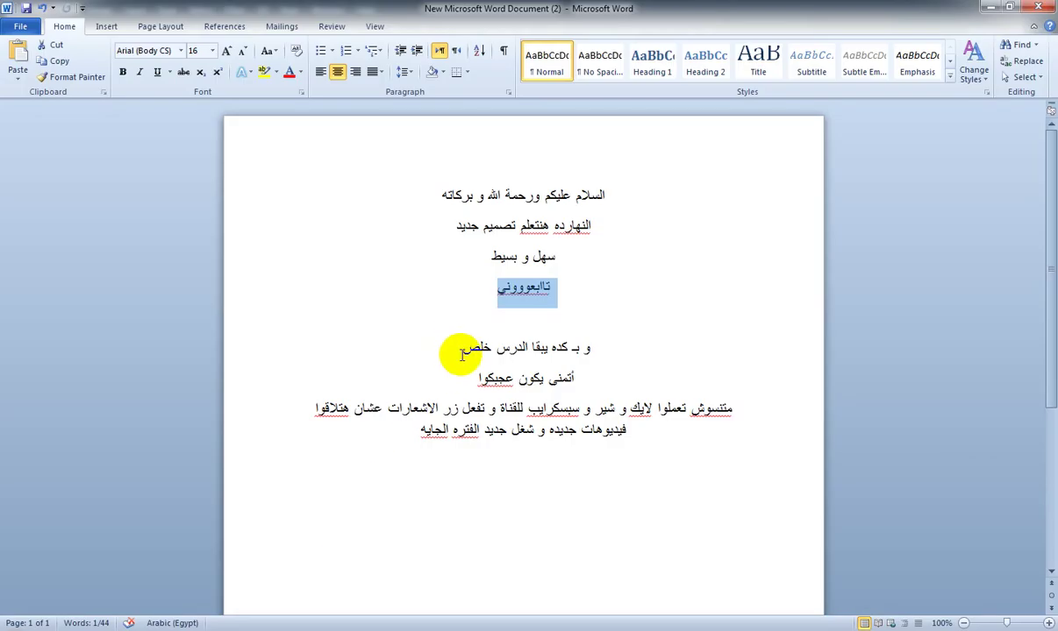
# Complete the line 'هذه الخطوه اختياريه' and begin the next line 'حسب زوق المشاه'
pyautogui.click(463, 309)
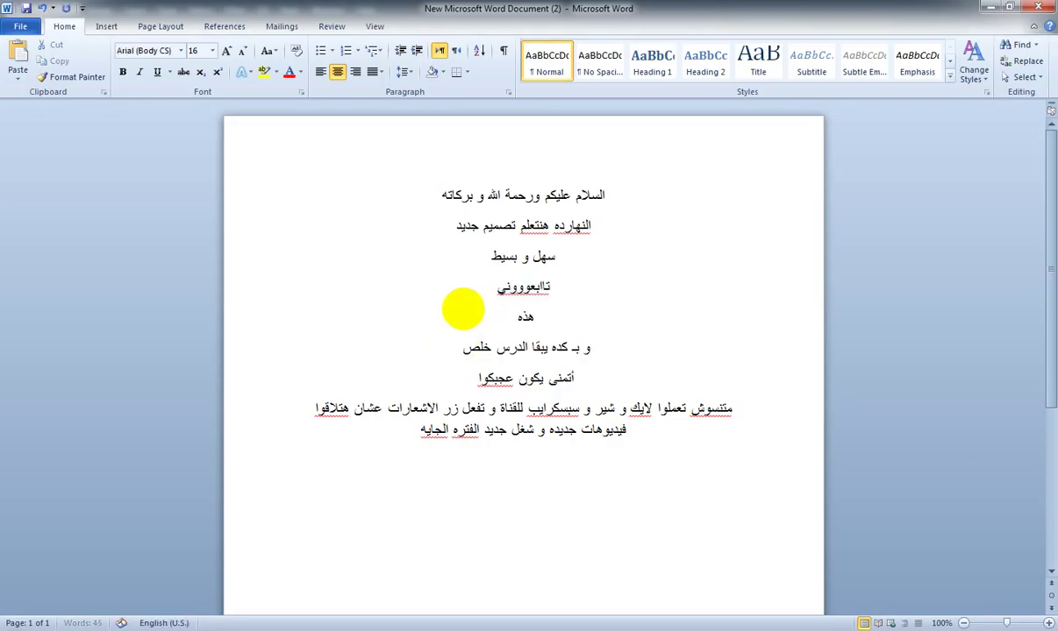
pyautogui.write(' الخطو')
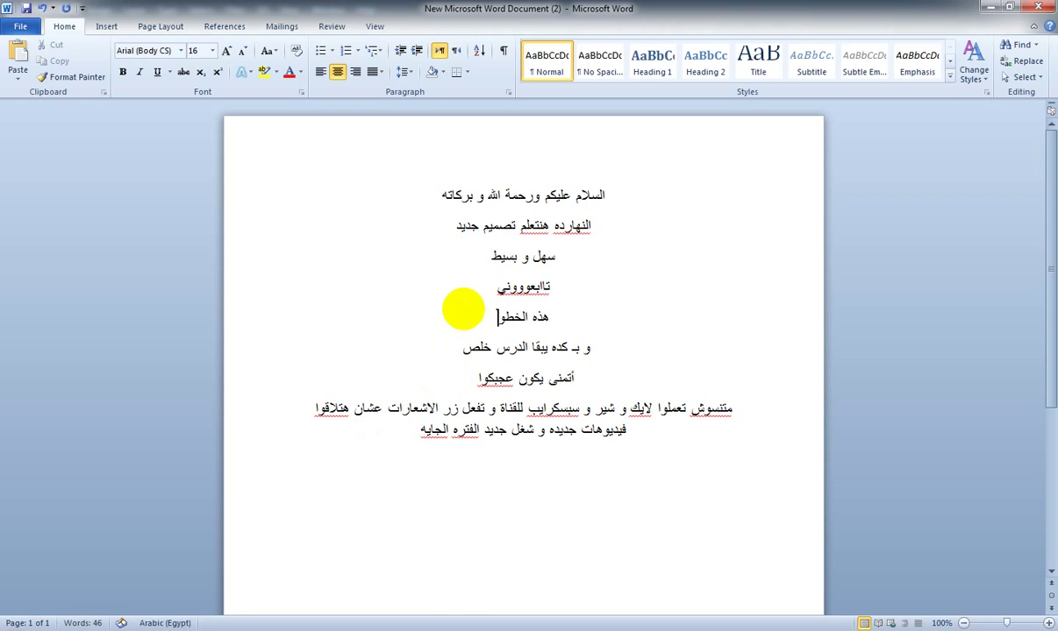
pyautogui.write('ه اختيار')
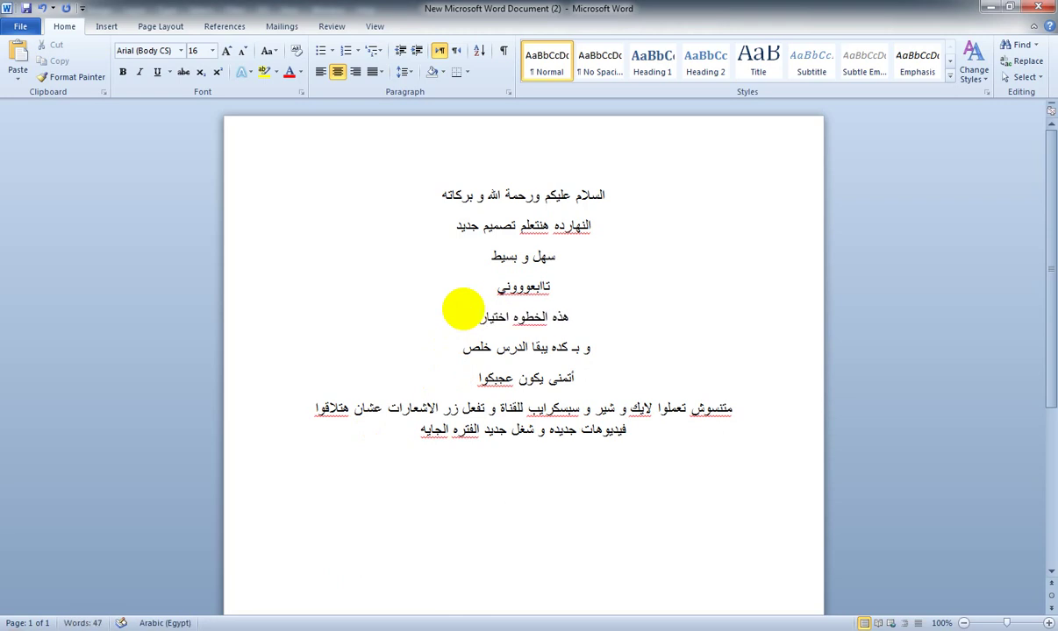
pyautogui.write('يه')
pyautogui.press('Return')
pyautogui.write('حسب زوق الم')
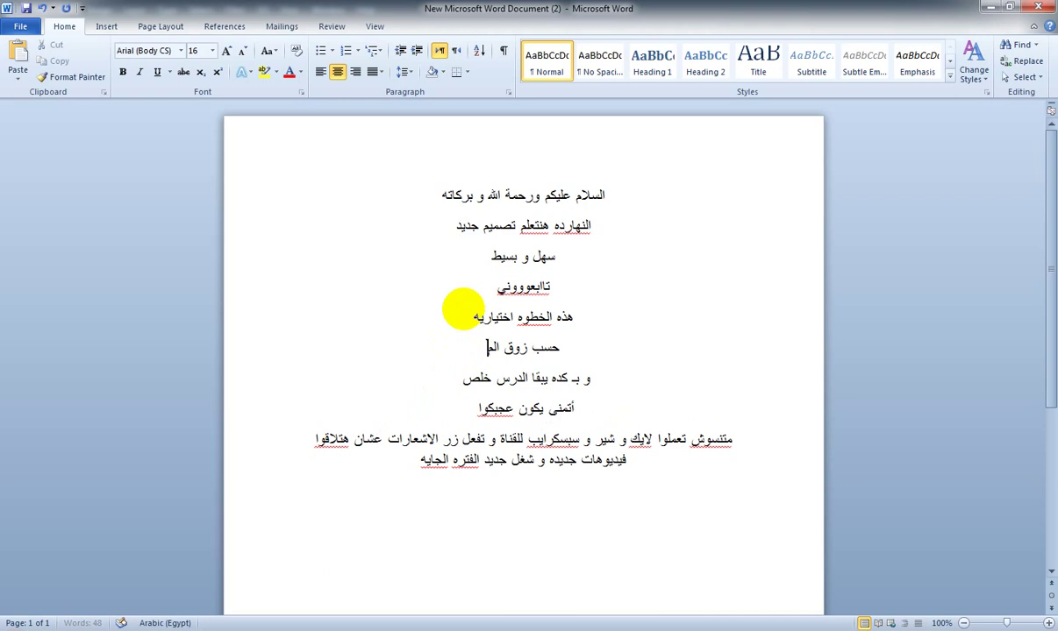
pyautogui.write('شاه')
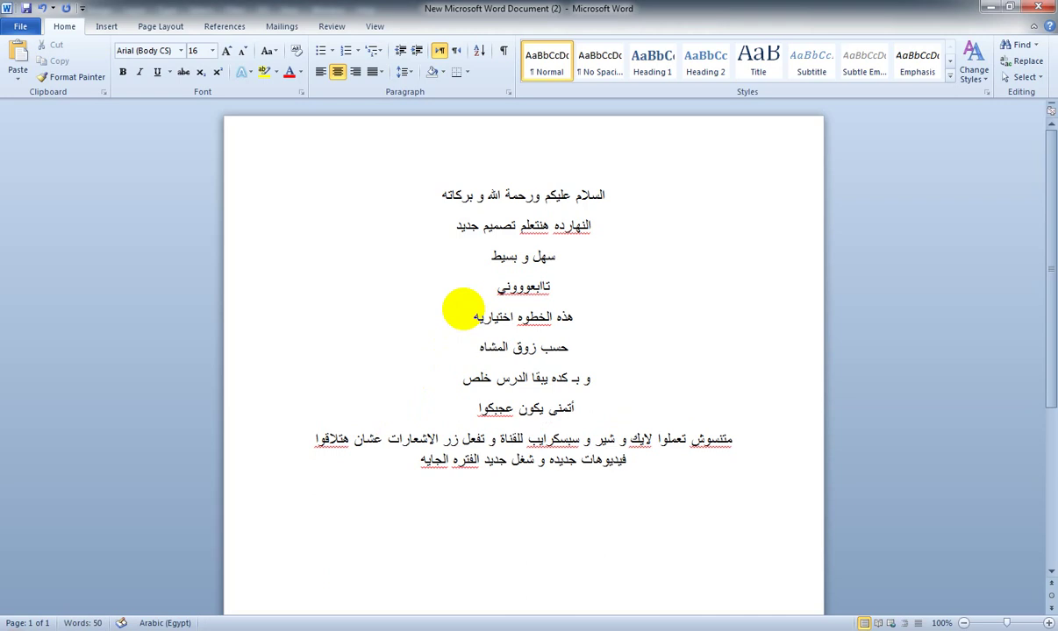
pyautogui.write('د')
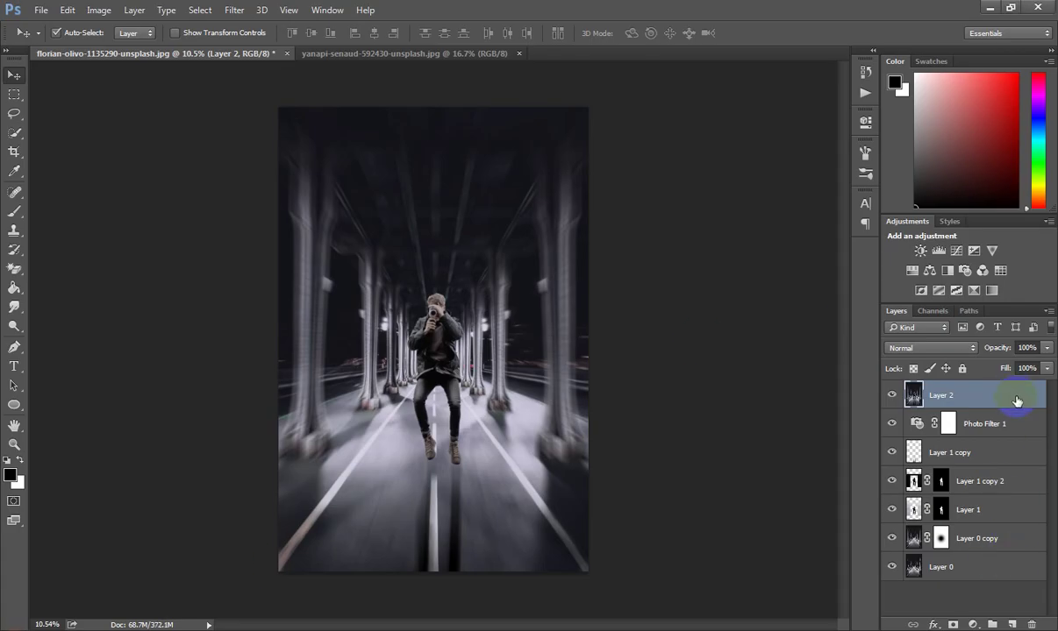
# Duplicate Layer 2 into copies and hide Layer 2 copy 2 and copy 3
pyautogui.doubleClick(1016, 402)
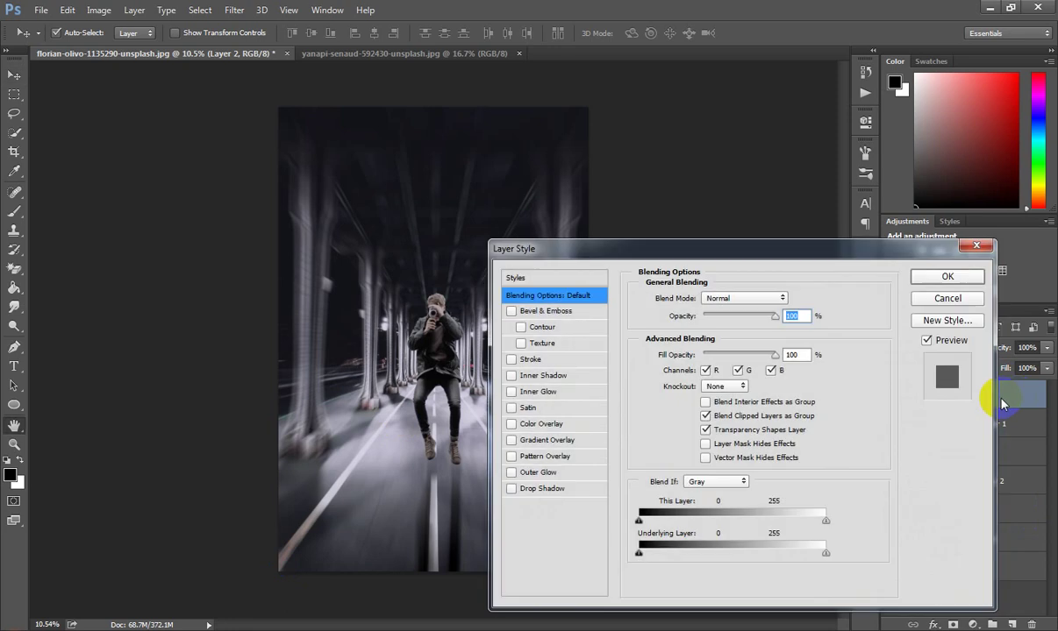
pyautogui.click(928, 299)
pyautogui.hotkey('ctrl', 'j')
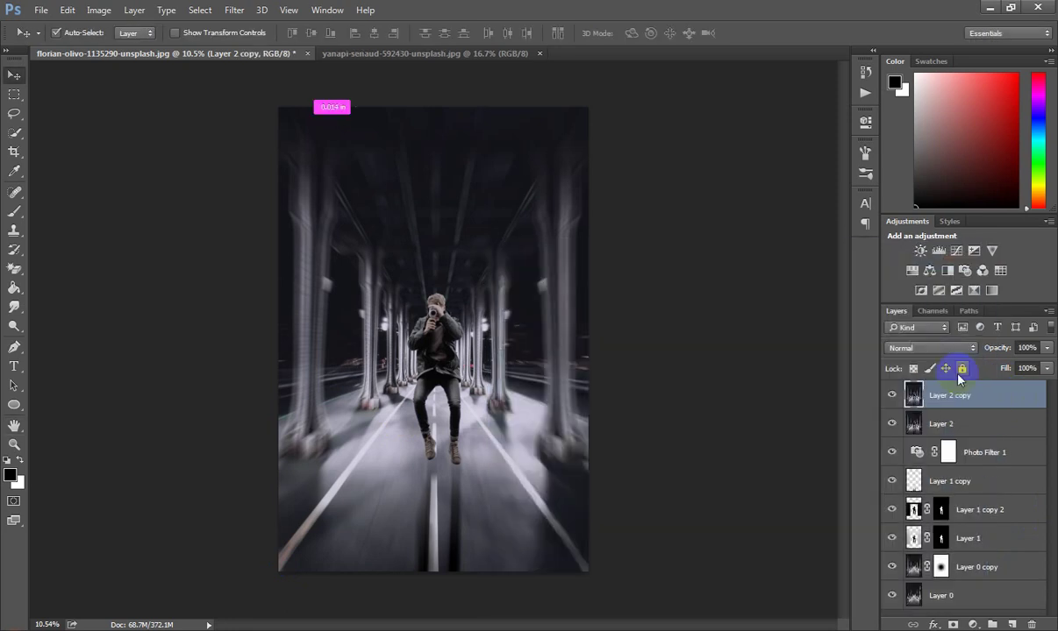
pyautogui.hotkey('ctrl', 'j')
pyautogui.hotkey('ctrl', 'j')
pyautogui.click(1018, 452)
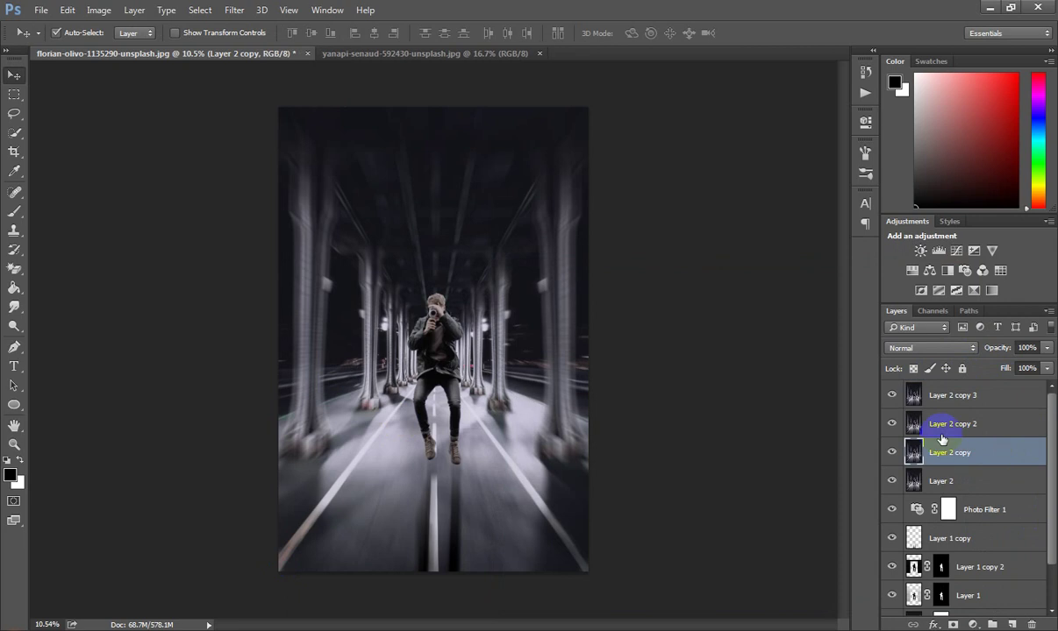
pyautogui.click(891, 395)
# Restrict Layer 2 copy to the red channel only in its Blending Options
pyautogui.click(891, 424)
pyautogui.doubleClick(903, 454)
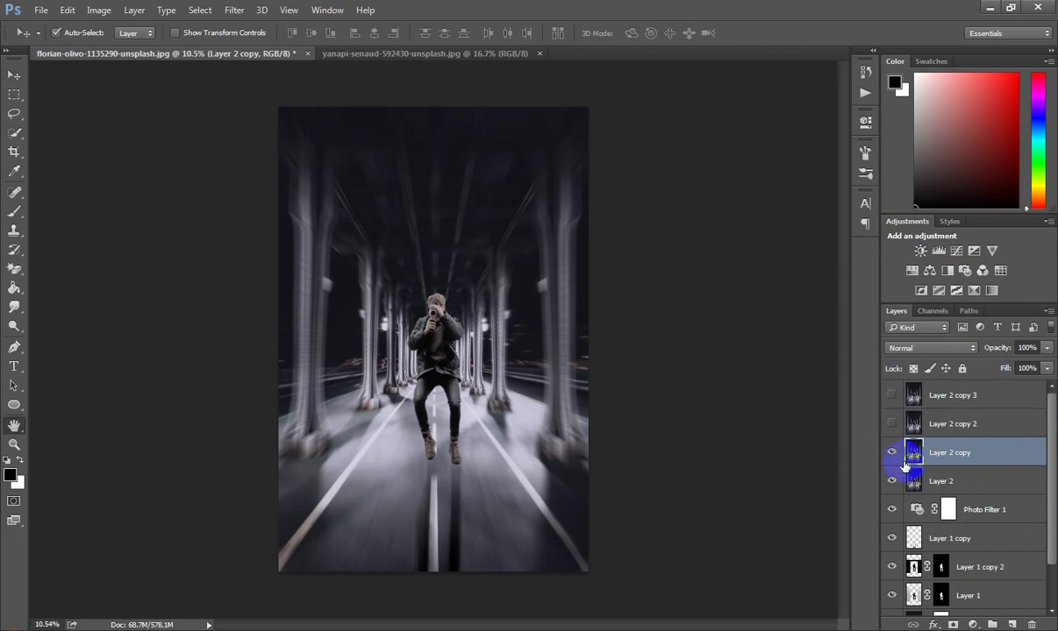
pyautogui.click(738, 370)
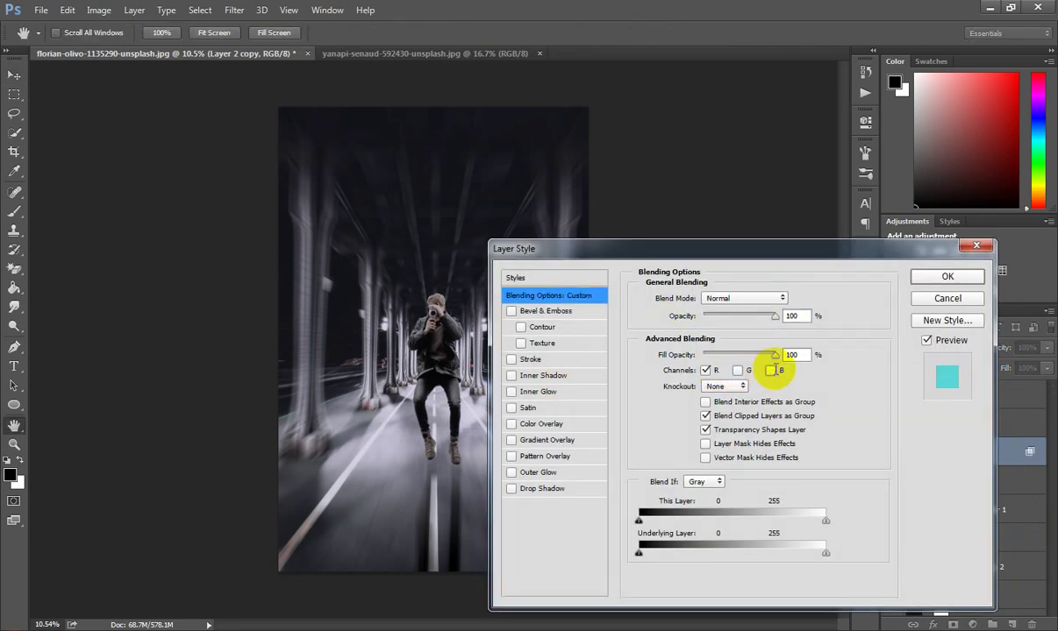
pyautogui.click(947, 277)
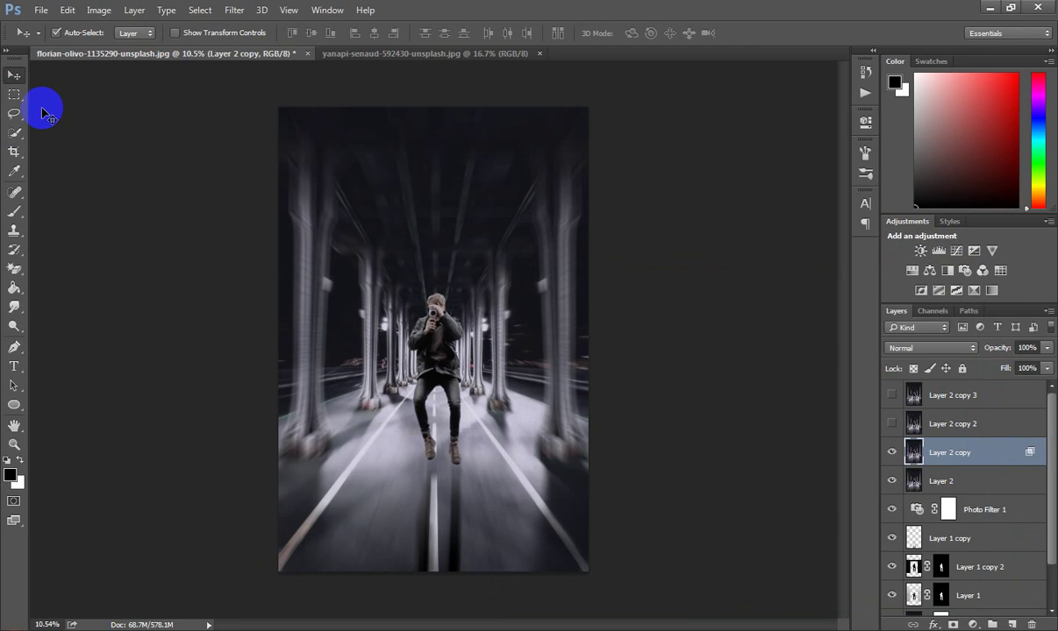
# Show Layer 2 copy 2 and restrict it to the green channel only
pyautogui.click(932, 421)
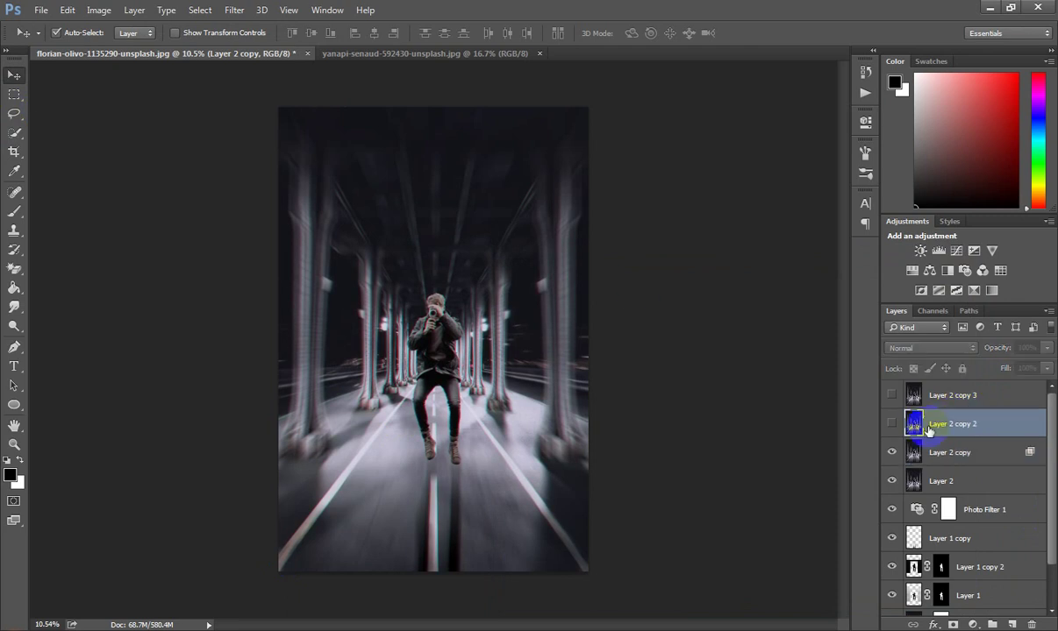
pyautogui.click(892, 424)
pyautogui.doubleClick(1022, 433)
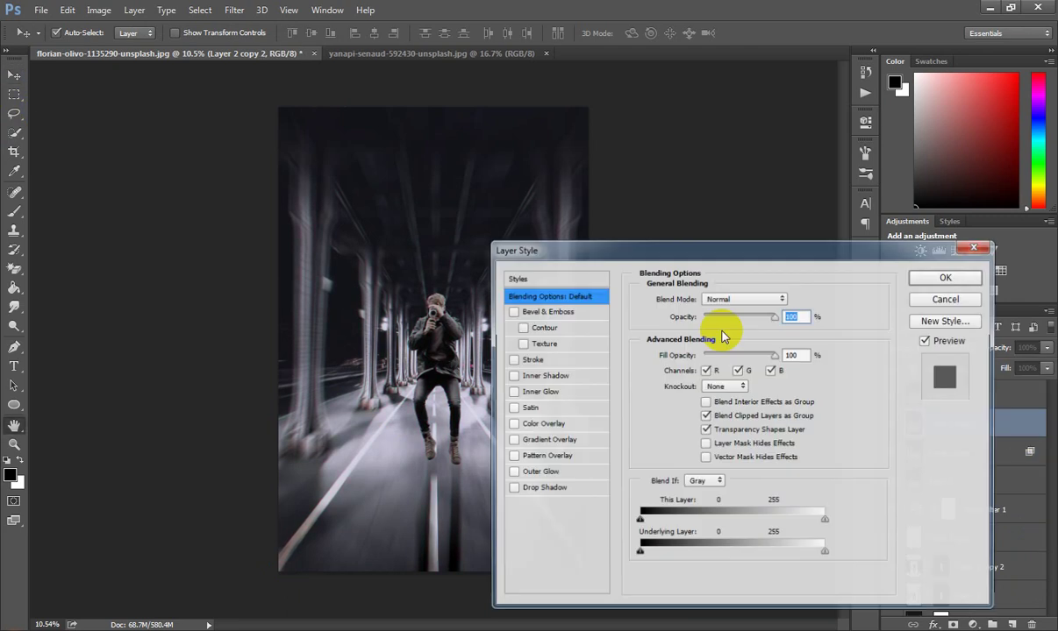
pyautogui.click(705, 370)
pyautogui.click(789, 371)
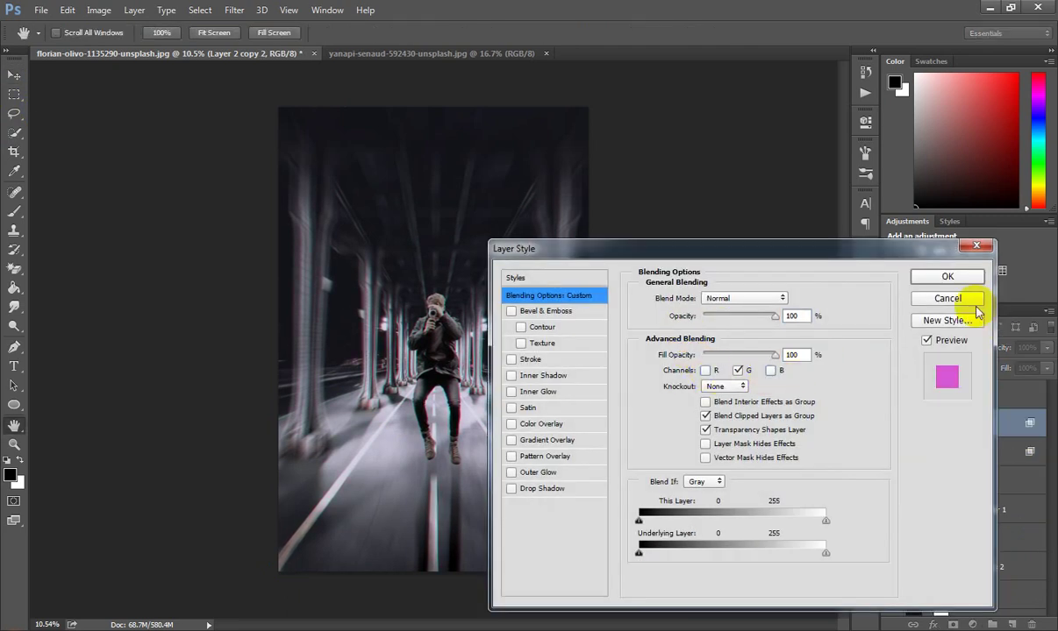
pyautogui.click(947, 277)
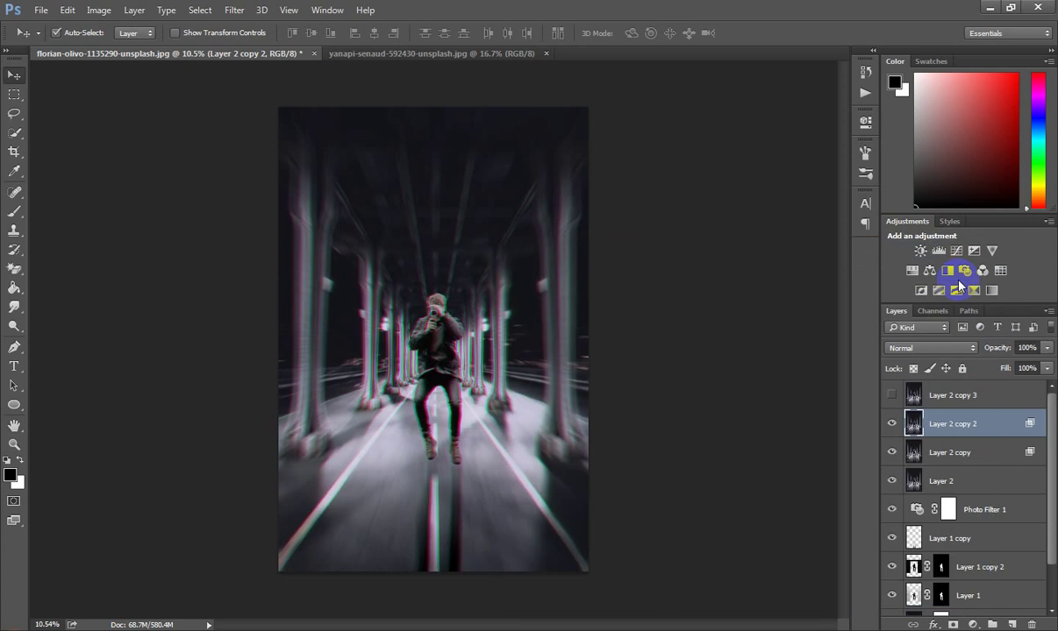
# Show Layer 2 copy 3, keep only its blue channel, and nudge it to split colours
pyautogui.click(892, 394)
pyautogui.doubleClick(986, 397)
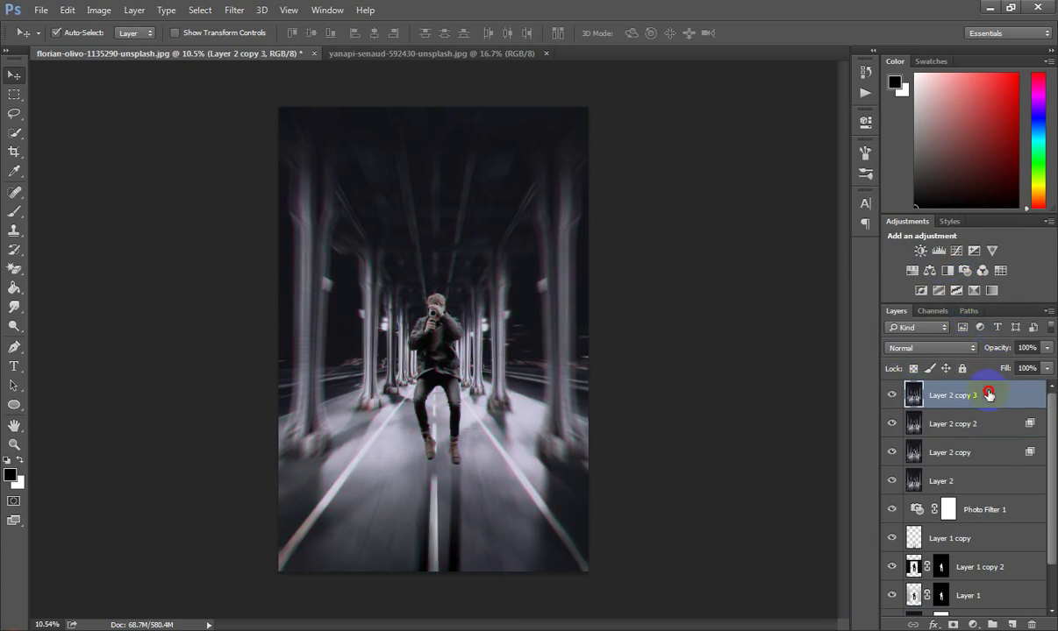
pyautogui.click(705, 370)
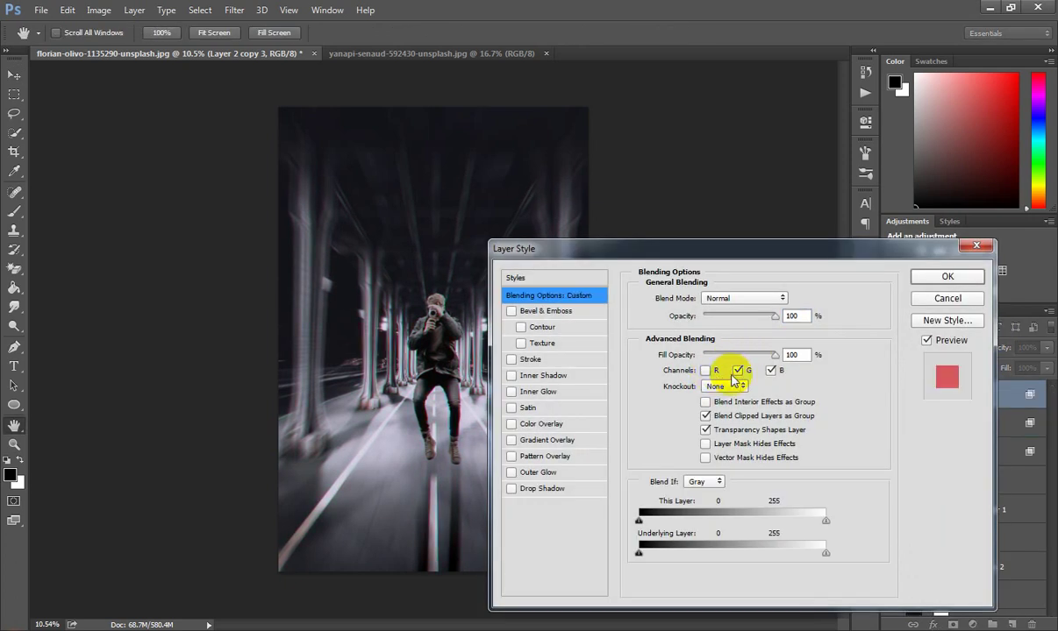
pyautogui.click(736, 370)
pyautogui.click(923, 279)
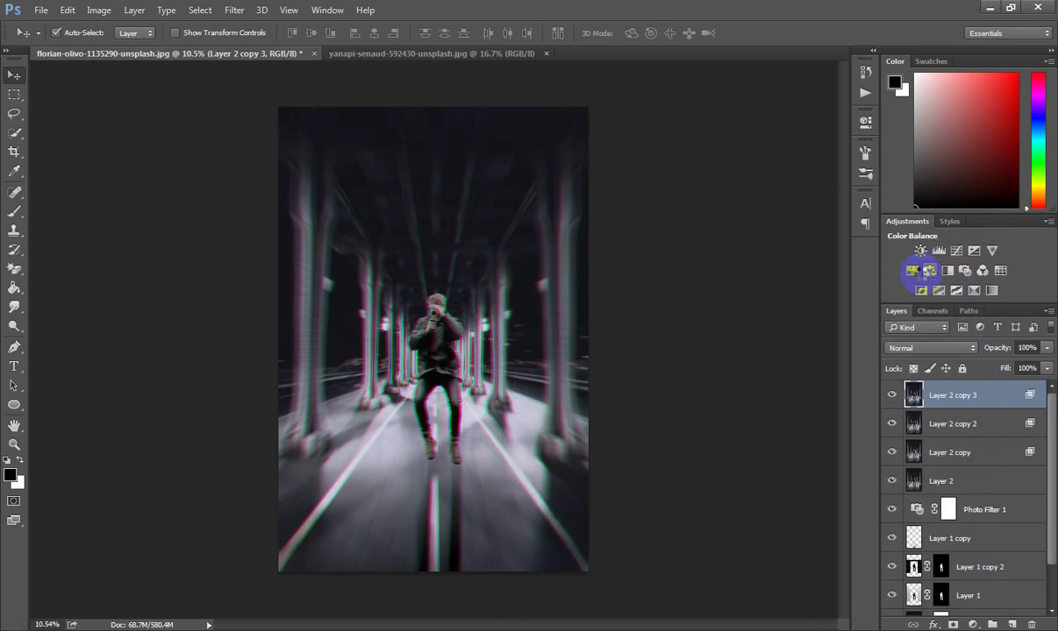
pyautogui.moveTo(499, 412); pyautogui.dragTo(508, 426)
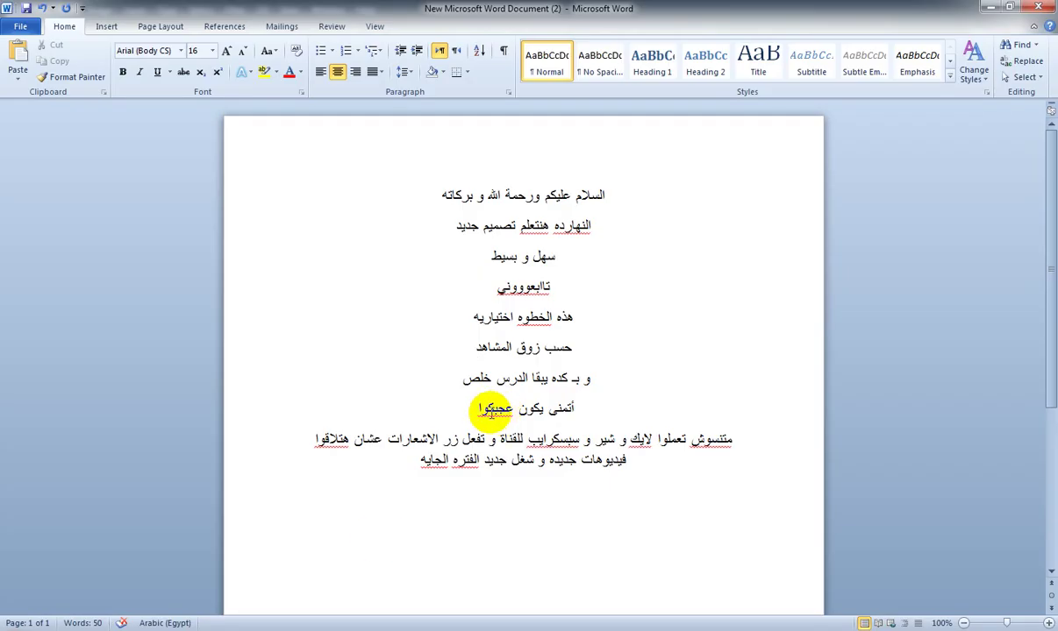
# Select the closing lines, from the lesson-ending line through the like-and-subscribe request
pyautogui.tripleClick(519, 379)
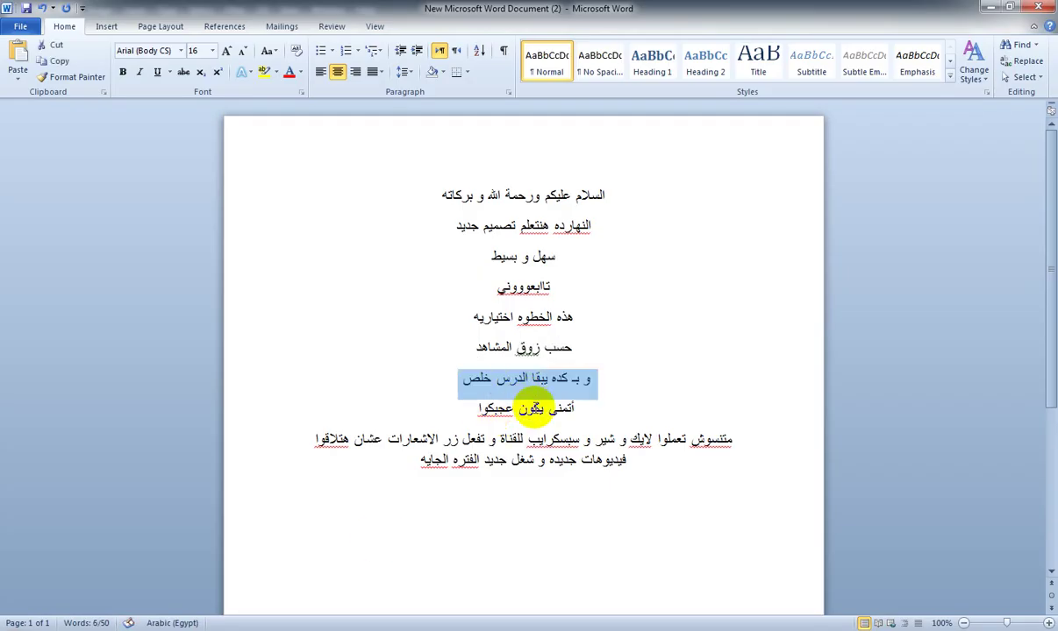
pyautogui.tripleClick(526, 406)
pyautogui.tripleClick(603, 440)
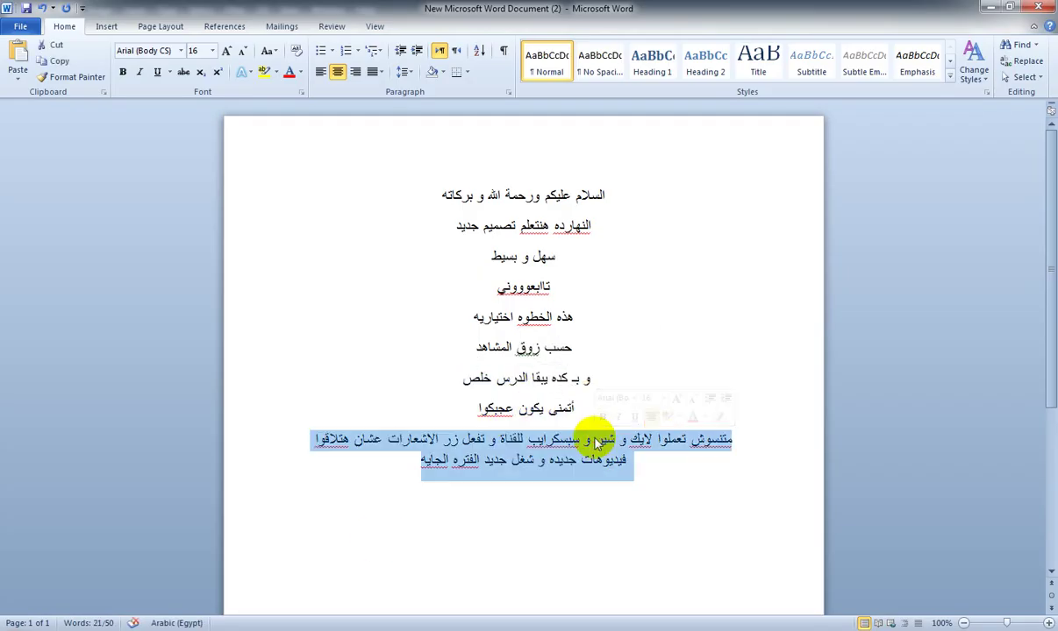